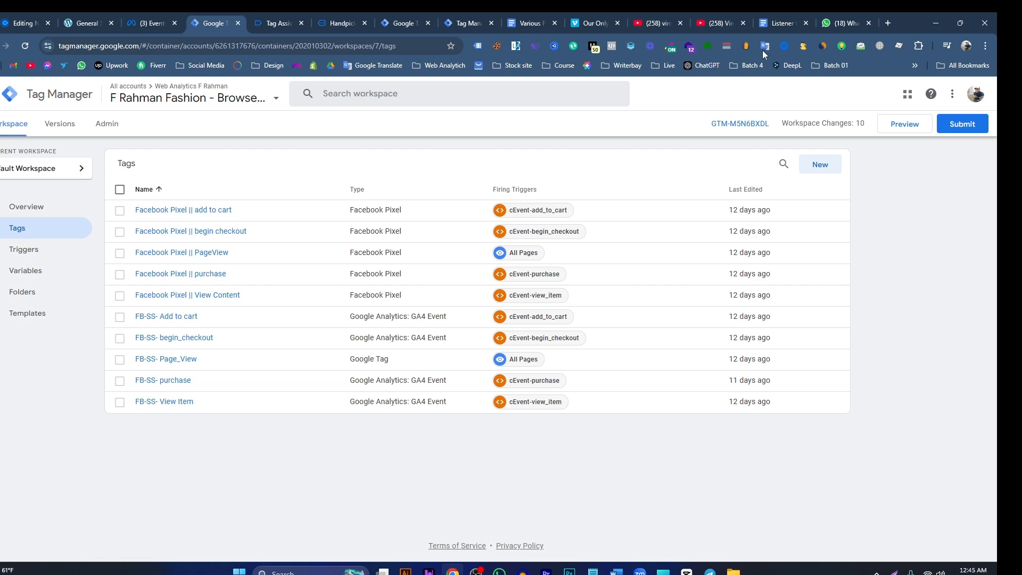
# - Copy the whole script from the "Listener tag for Vimeo Video in GTM" document and return to Tag Manager
pyautogui.click(784, 23)
pyautogui.moveTo(270, 238); pyautogui.dragTo(520, 336)
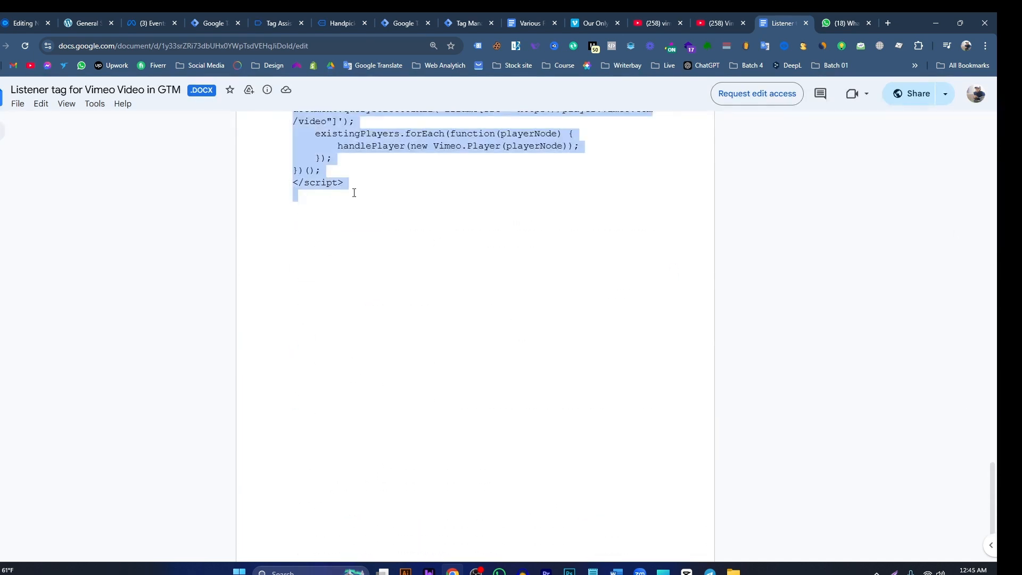
pyautogui.click(211, 23)
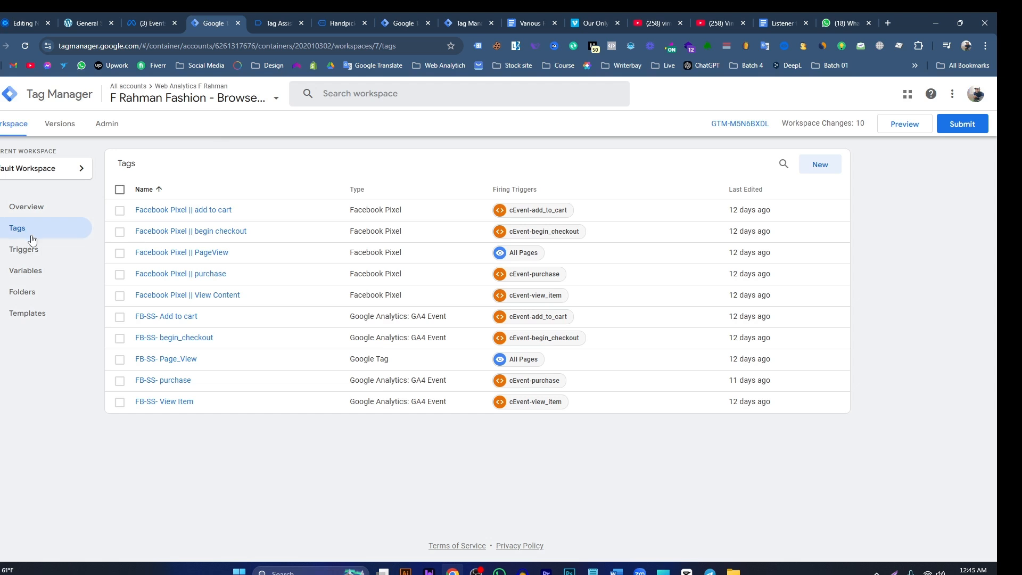
# - Create a new Custom HTML tag and paste the copied Vimeo listener script as its HTML
pyautogui.click(27, 267)
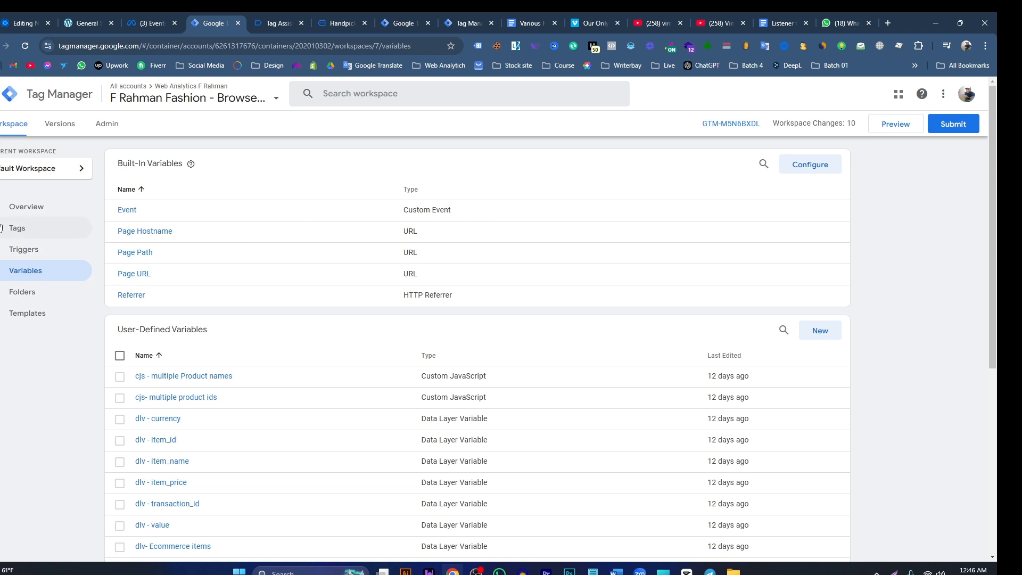
pyautogui.click(26, 229)
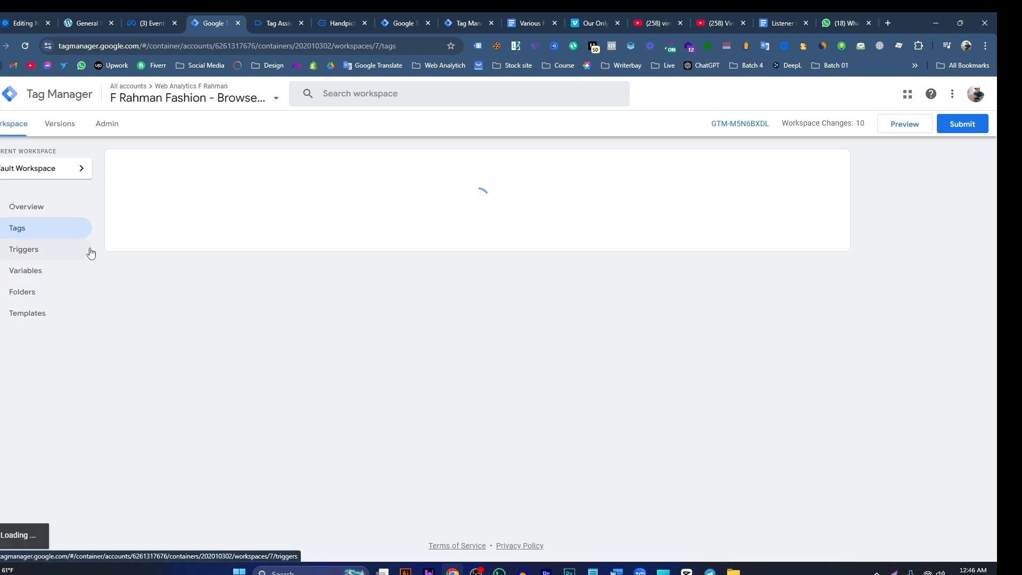
pyautogui.click(820, 165)
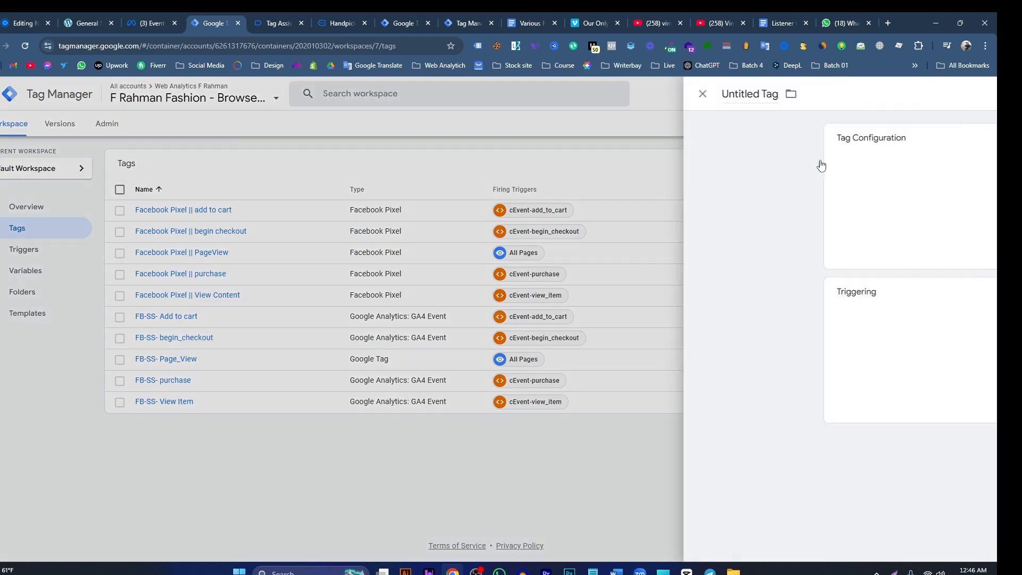
pyautogui.click(492, 213)
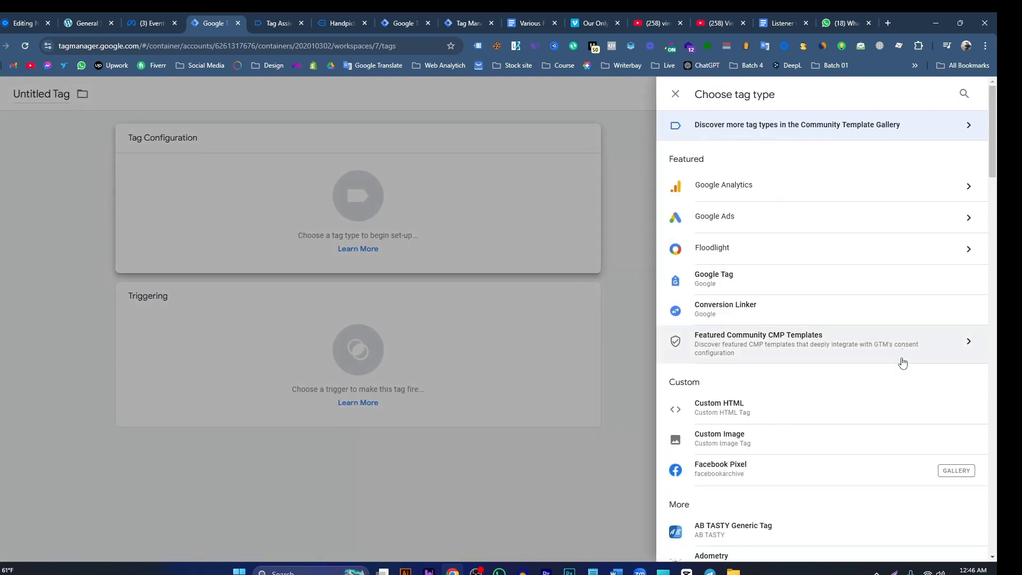
pyautogui.click(787, 405)
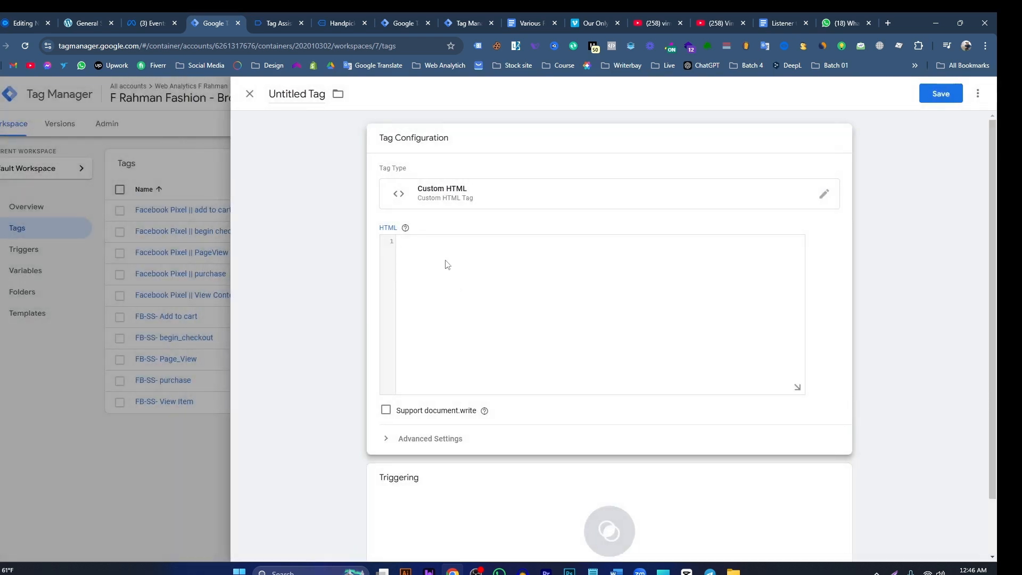
pyautogui.click(447, 265)
pyautogui.hotkey('ctrl', 'v')
# - Set the new Custom HTML tag to fire on the All Pages trigger
pyautogui.scroll(-2, 531, 319)
pyautogui.click(610, 479)
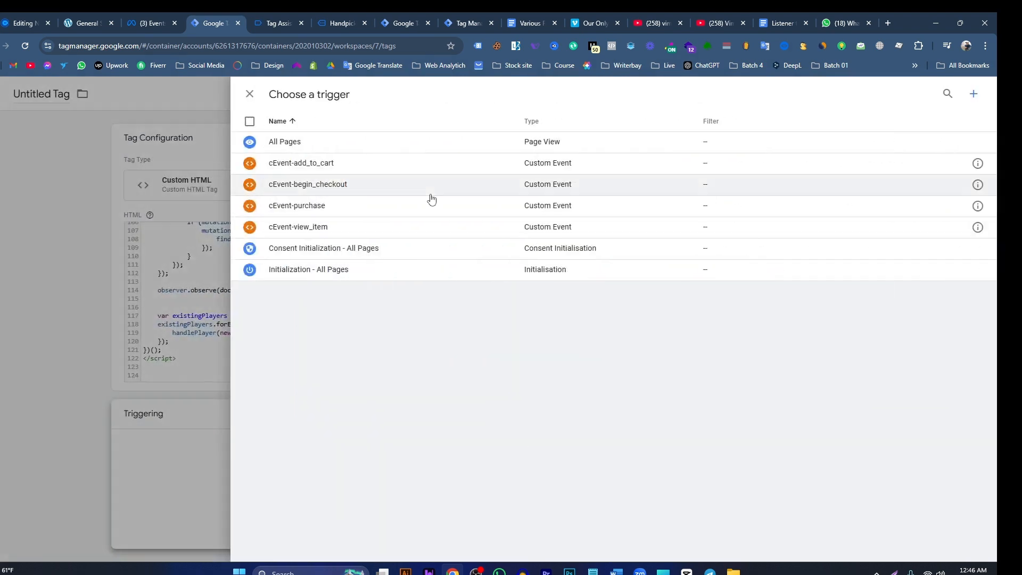
pyautogui.click(292, 143)
# - Name the tag "cHTML- Vimeo Video listener code" and save it
pyautogui.doubleClick(316, 95)
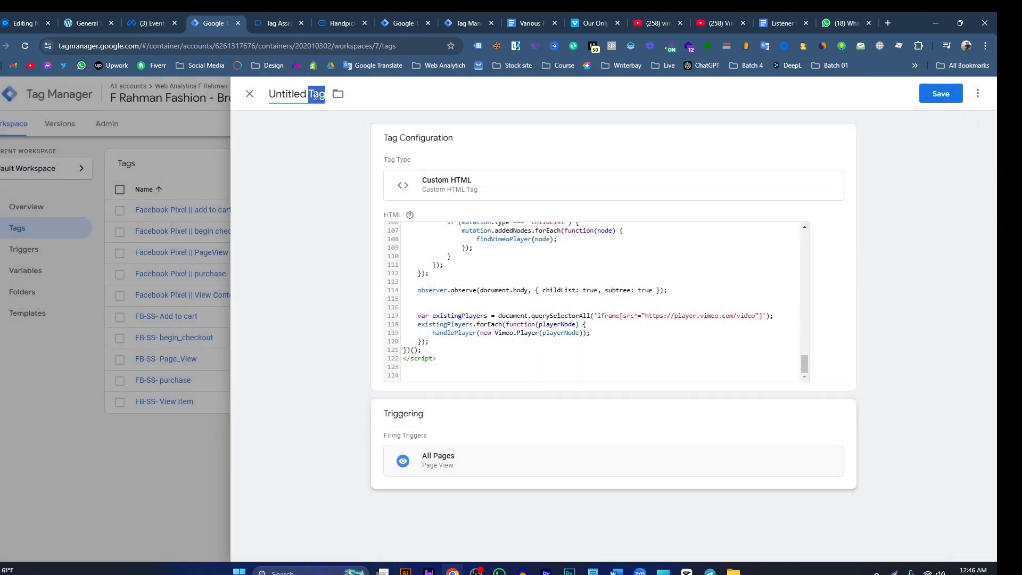
pyautogui.tripleClick(316, 95)
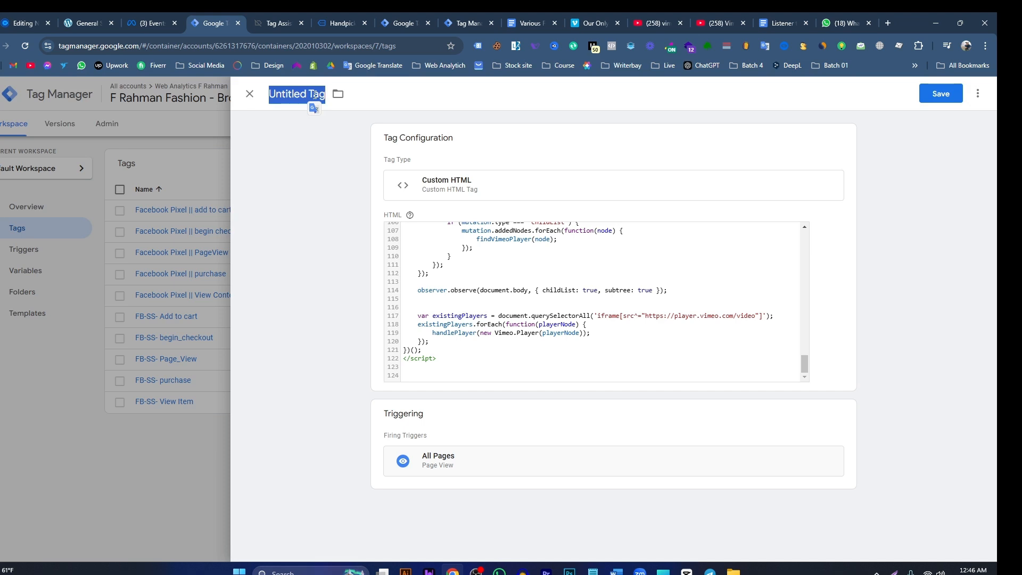
pyautogui.write('cHTML')
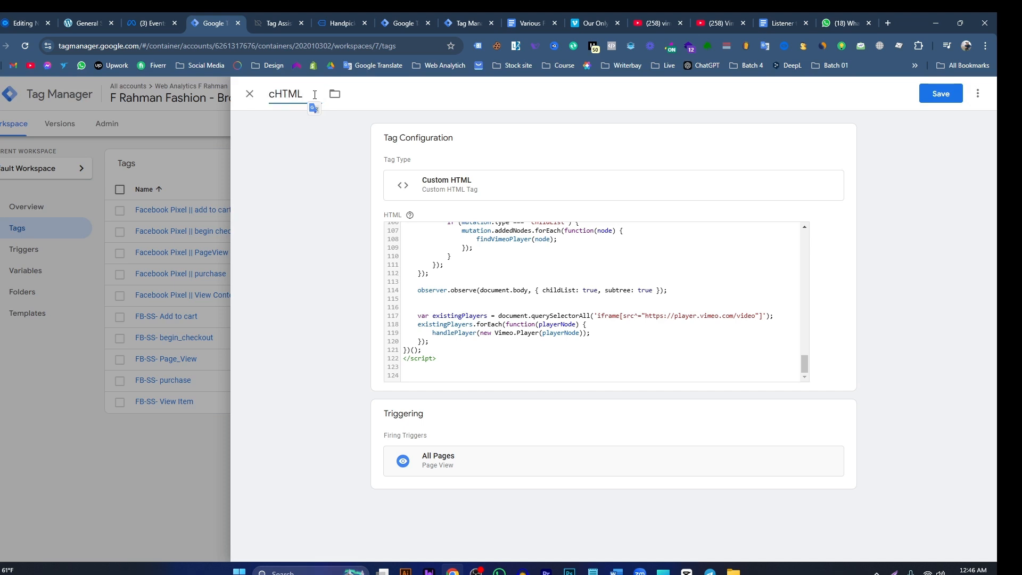
pyautogui.write('- Vimeo C')
pyautogui.hotkey('ctrl', 'z')
pyautogui.write('meo Vide')
pyautogui.write('o ')
pyautogui.write('Ba')
pyautogui.write('sh')
pyautogui.press('BackSpace')
pyautogui.press('BackSpace')
pyautogui.press('BackSpace')
pyautogui.press('BackSpace')
pyautogui.write('listener code')
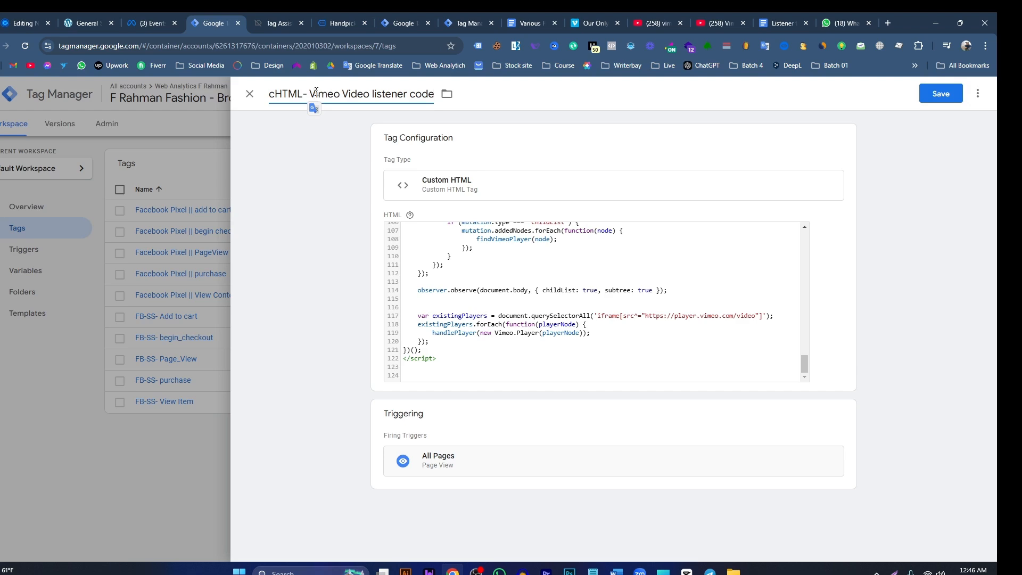
pyautogui.click(950, 93)
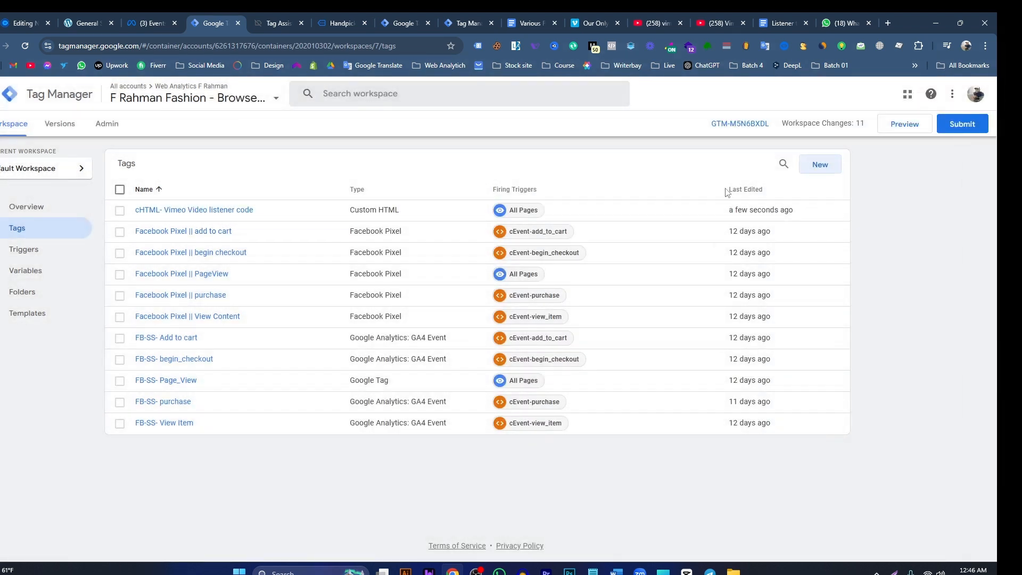
# - Preview the container, connecting Tag Assistant to the website, and view the debug summary
pyautogui.click(906, 128)
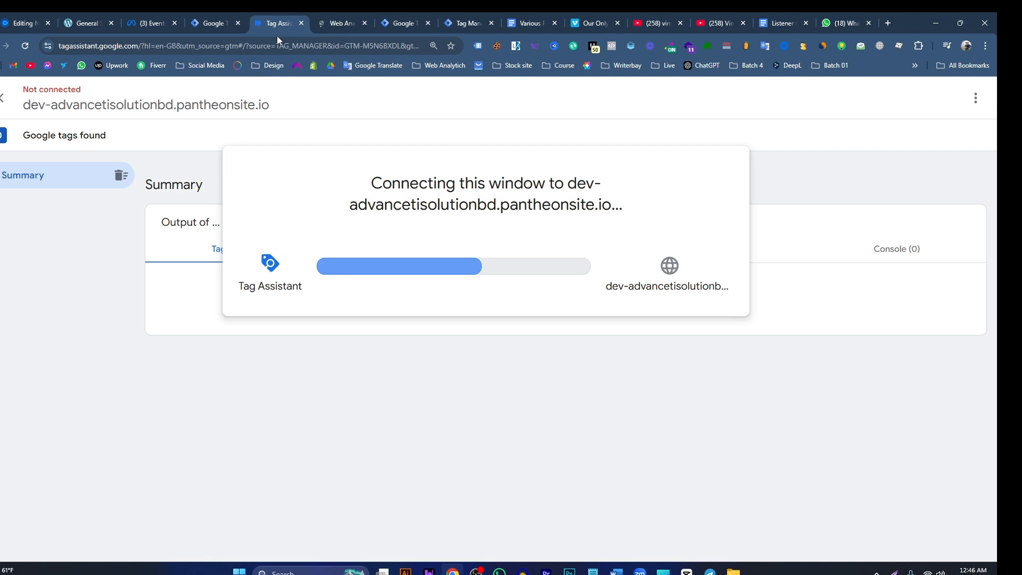
pyautogui.click(335, 26)
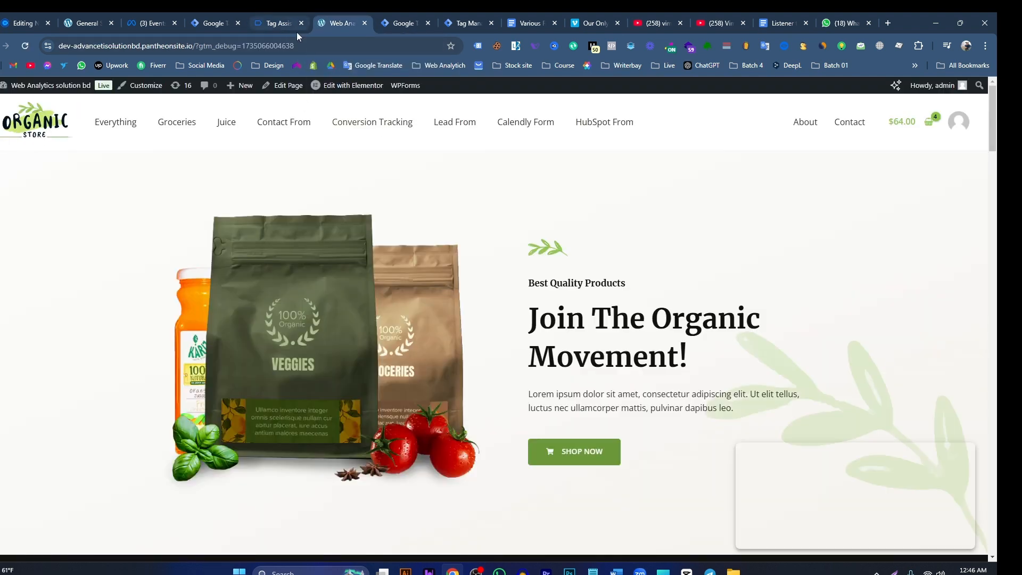
pyautogui.click(284, 24)
pyautogui.click(490, 335)
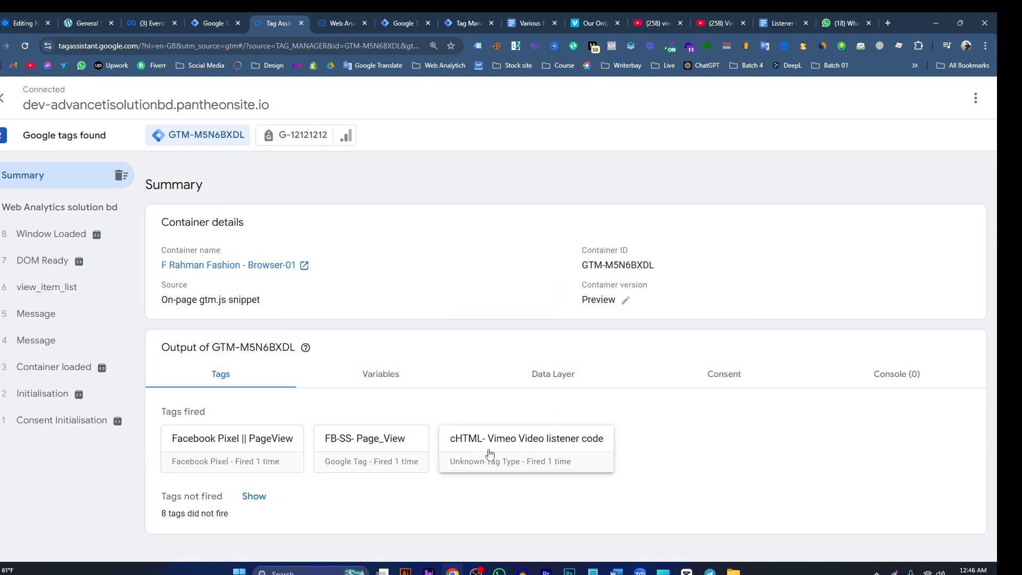
# - Switch to the previewed website and start the second of the two Vimeo videos above the footer
pyautogui.click(341, 23)
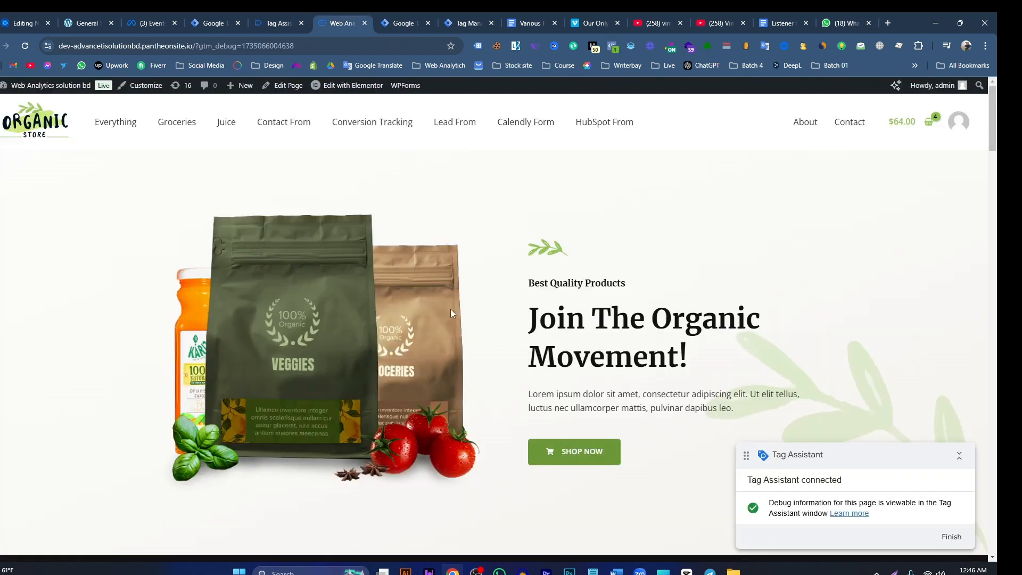
pyautogui.scroll(-6, 532, 355)
pyautogui.scroll(-20, 532, 354)
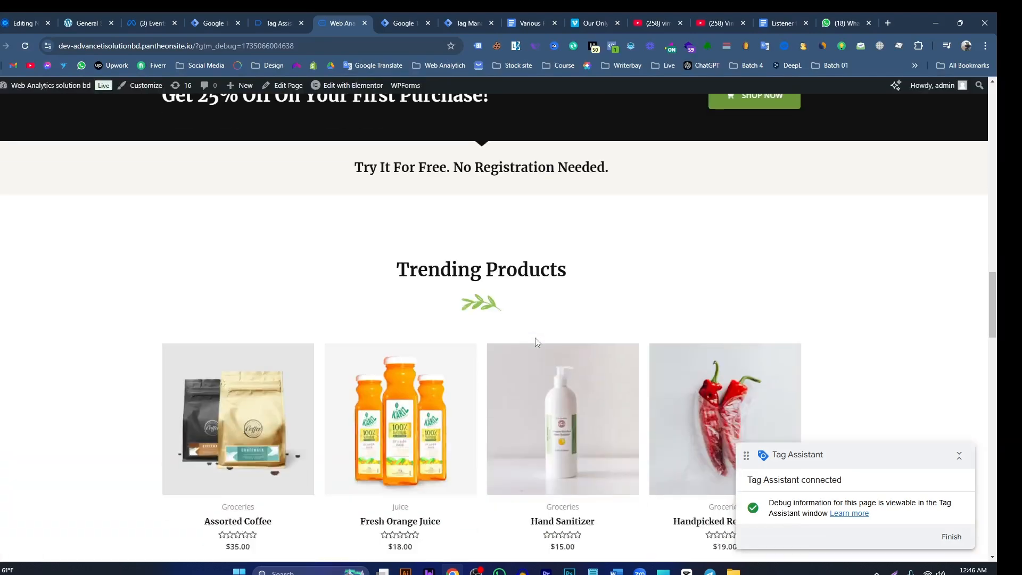
pyautogui.scroll(-18, 536, 348)
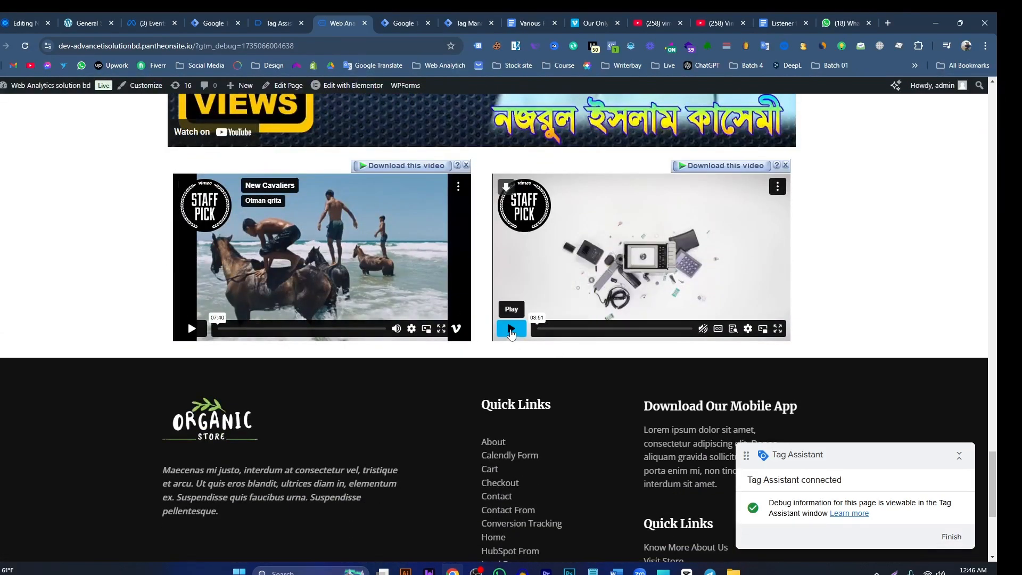
pyautogui.click(512, 333)
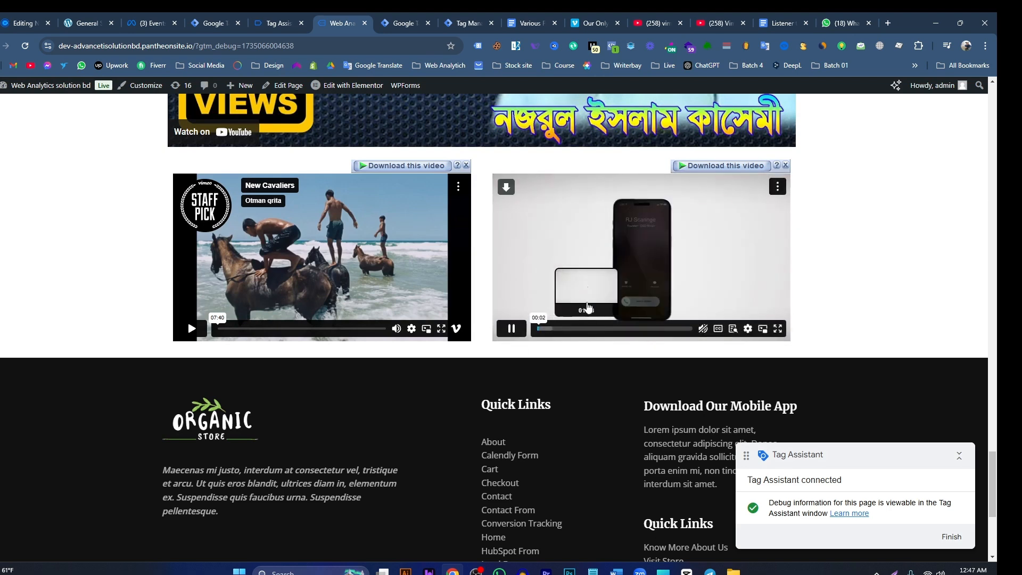
# - In Tag Assistant, expand the Vimeo Video event's API call and examine its video parameters
pyautogui.click(285, 17)
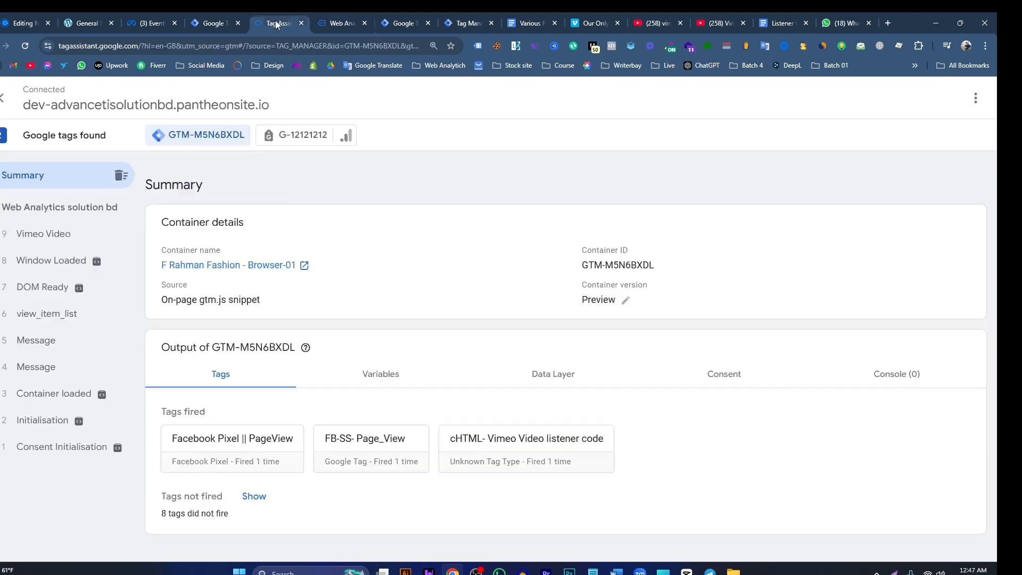
pyautogui.click(44, 241)
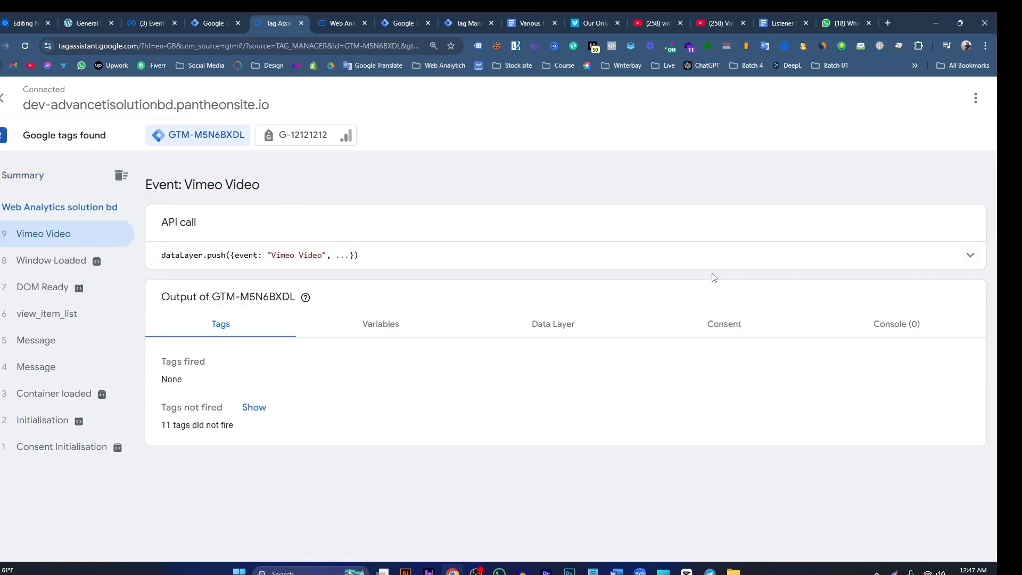
pyautogui.click(909, 264)
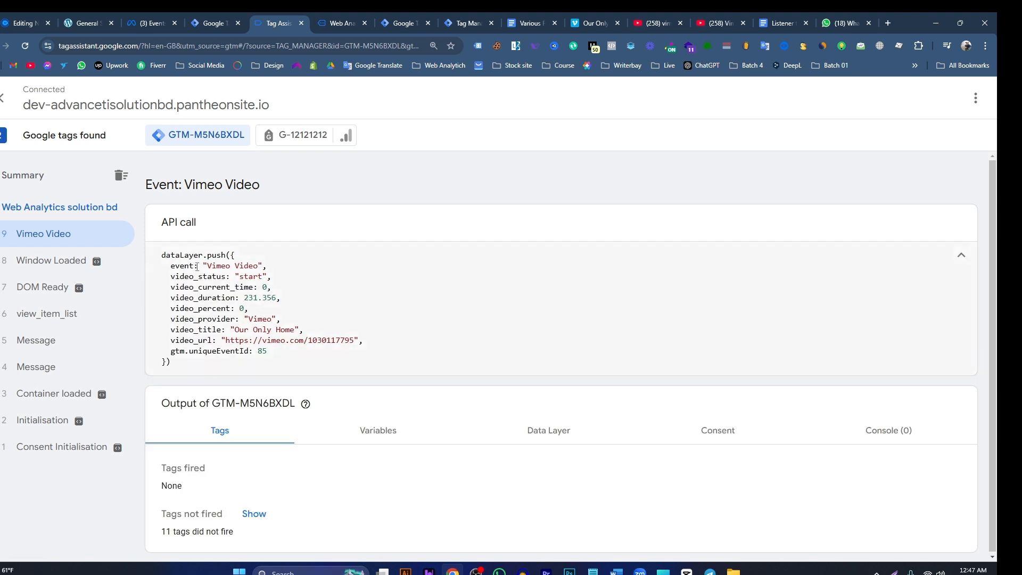
pyautogui.moveTo(170, 265); pyautogui.dragTo(229, 347)
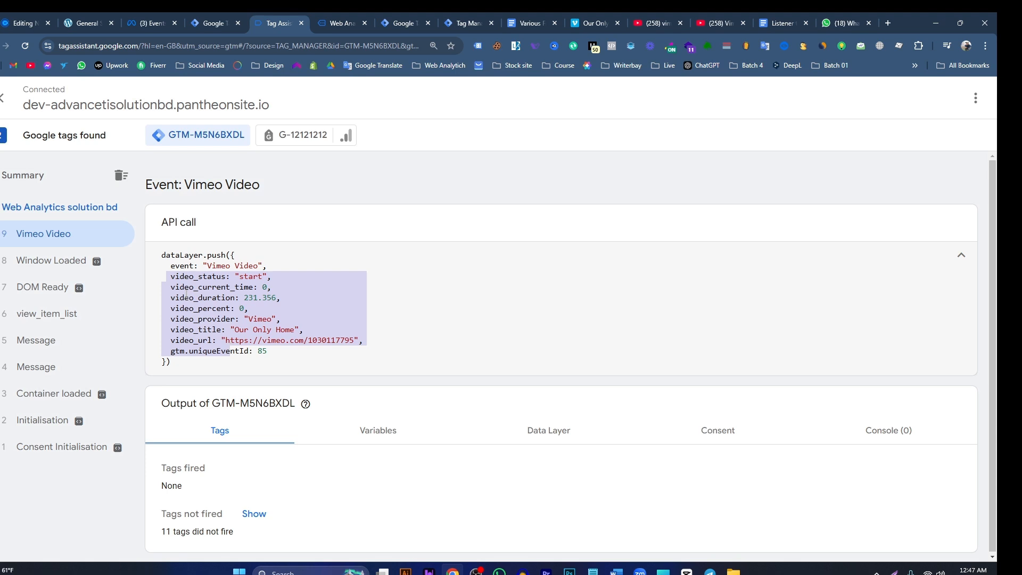
pyautogui.click(176, 283)
pyautogui.moveTo(170, 275); pyautogui.dragTo(232, 331)
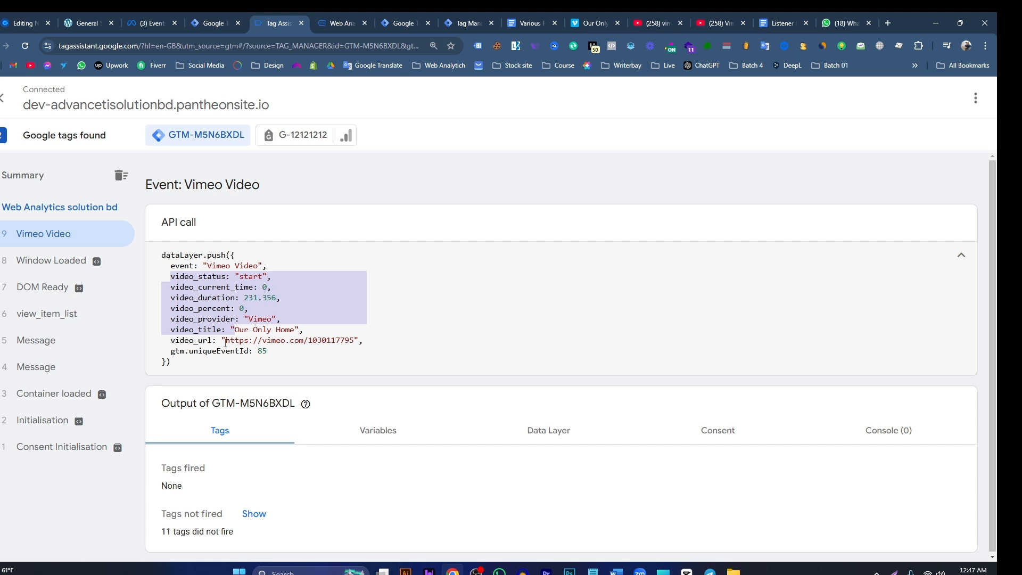
pyautogui.click(214, 328)
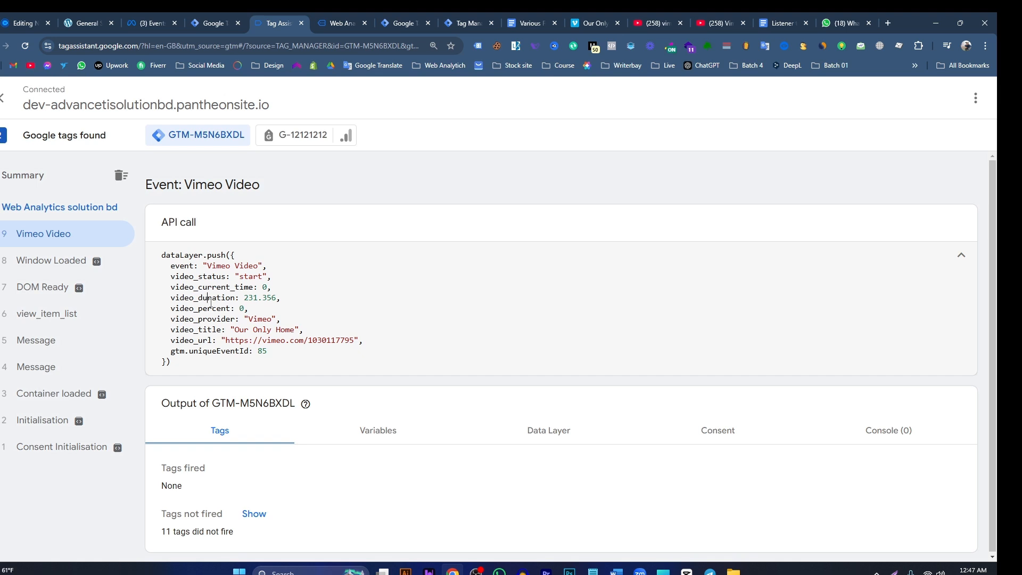
pyautogui.moveTo(216, 341); pyautogui.dragTo(168, 277)
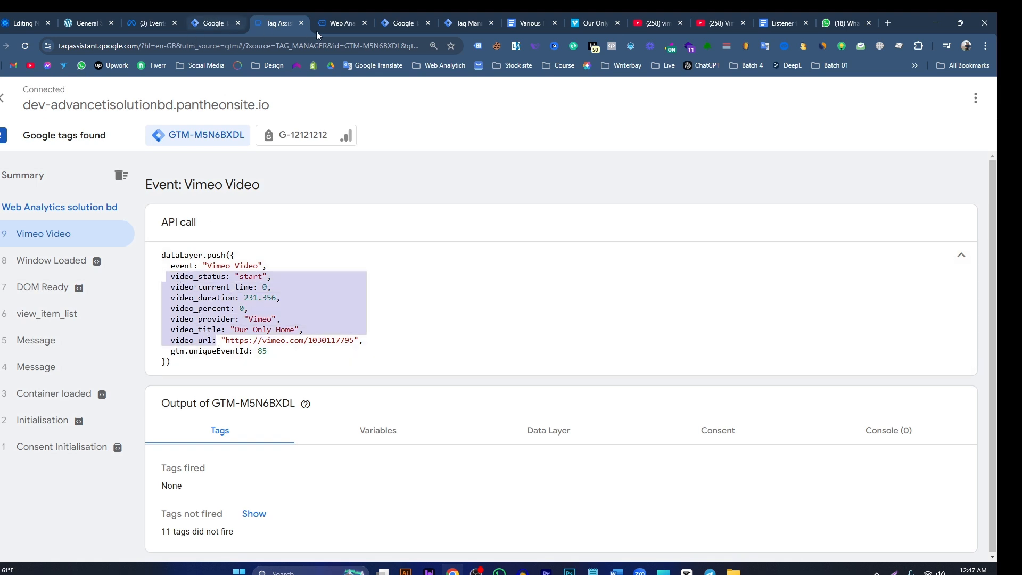
# - Return to Tag Manager and open the container's variables list
pyautogui.click(329, 24)
pyautogui.click(212, 23)
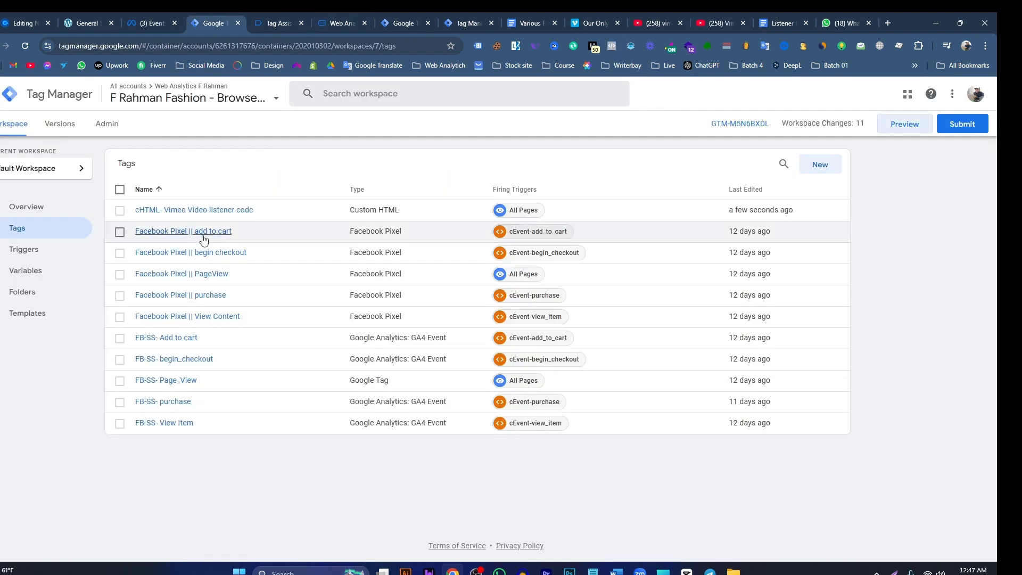
pyautogui.click(22, 272)
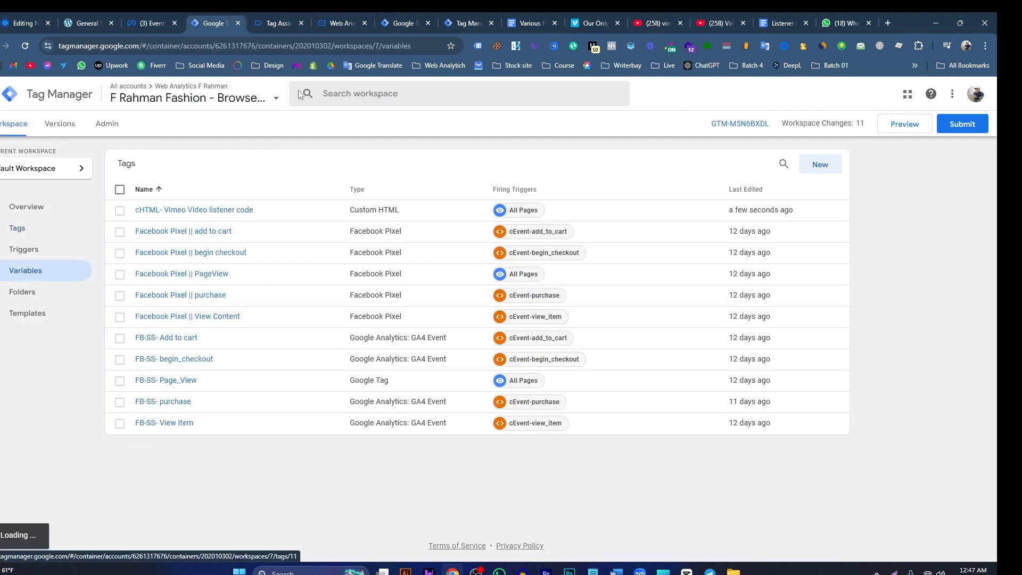
# - In Tag Assistant, compare the Vimeo Video event's Data Layer values with the video parameters in its API call
pyautogui.click(280, 25)
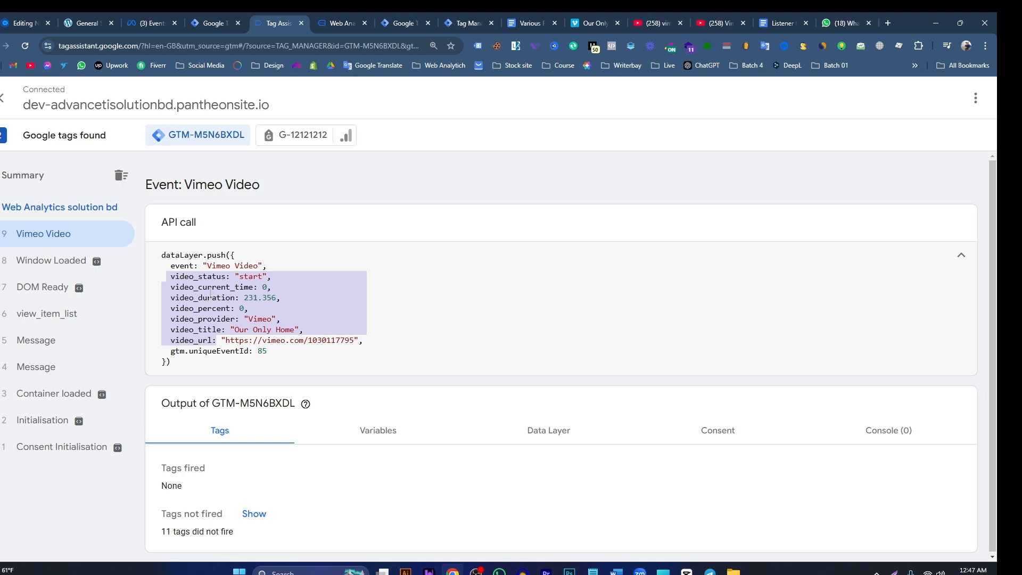
pyautogui.click(543, 429)
pyautogui.scroll(-5, 333, 391)
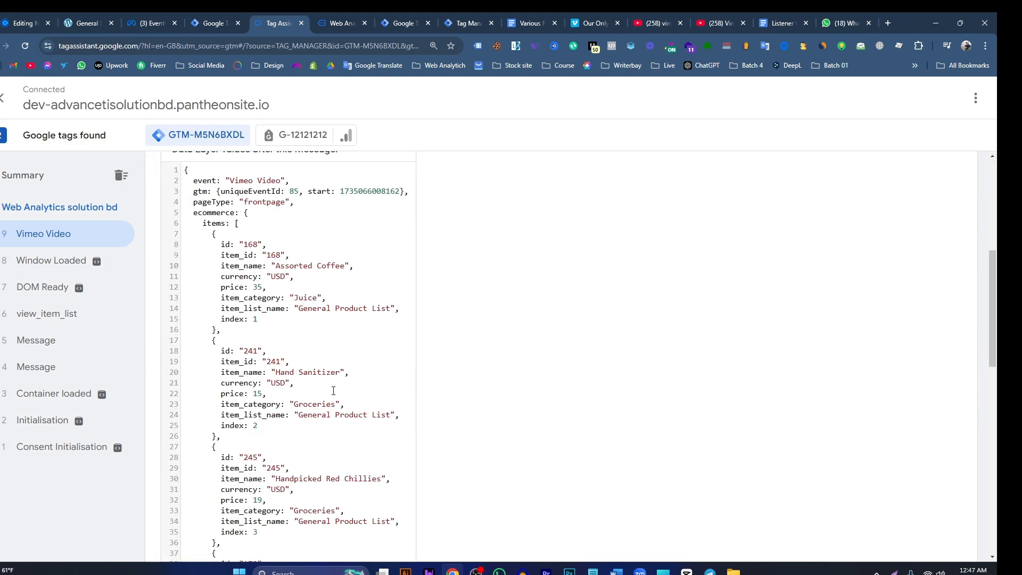
pyautogui.scroll(-10, 333, 391)
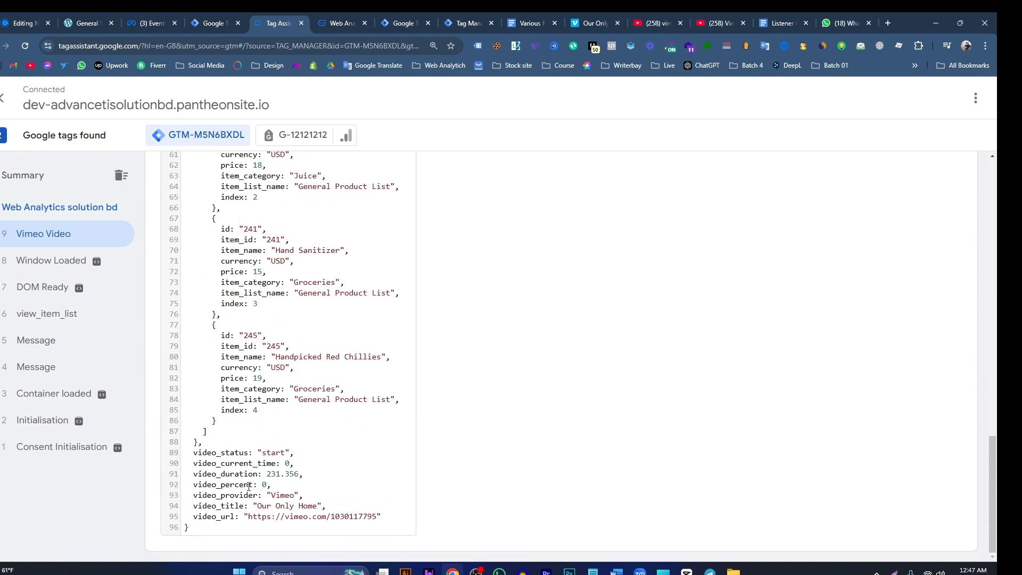
pyautogui.doubleClick(227, 453)
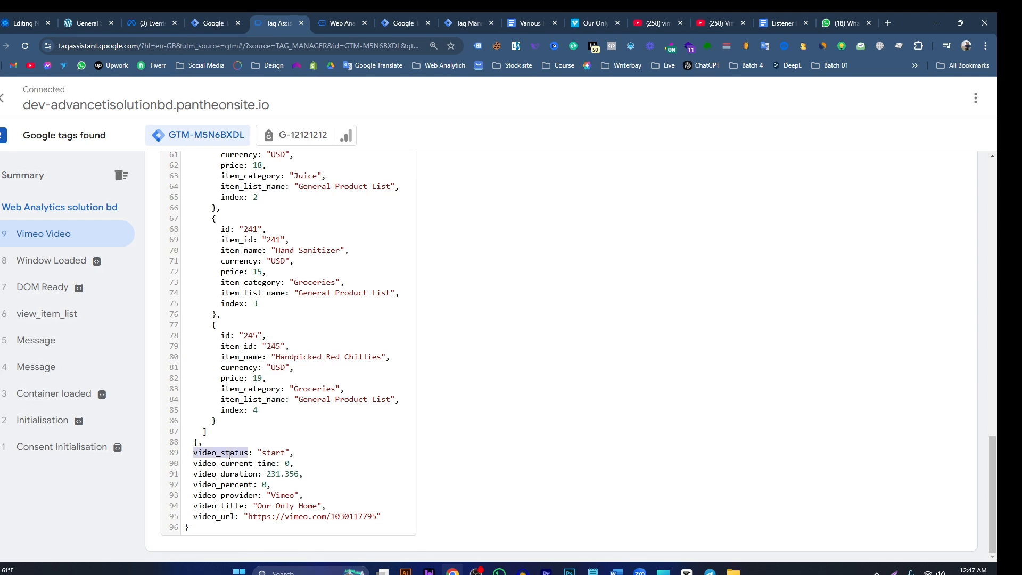
pyautogui.scroll(15, 241, 478)
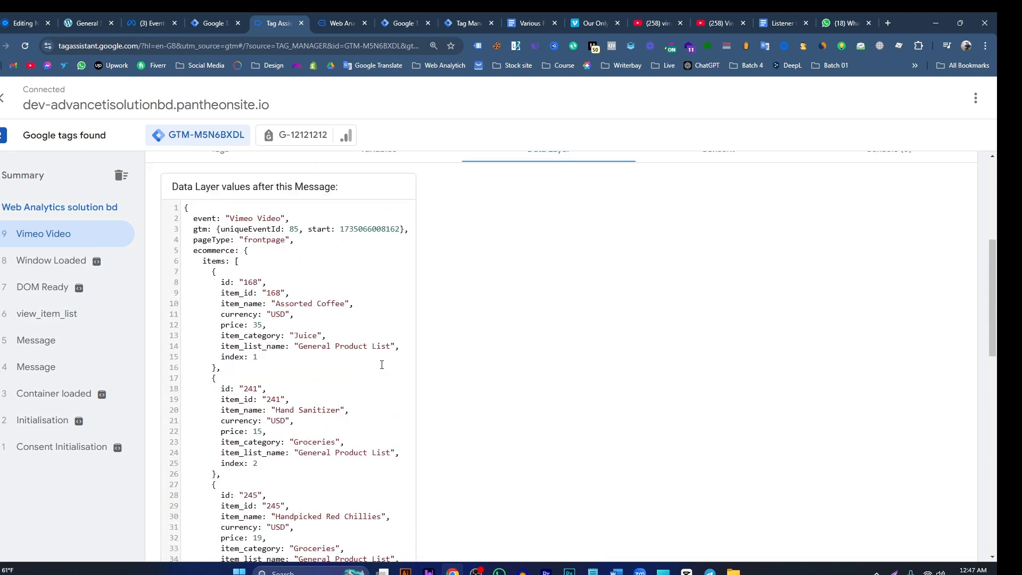
pyautogui.click(254, 309)
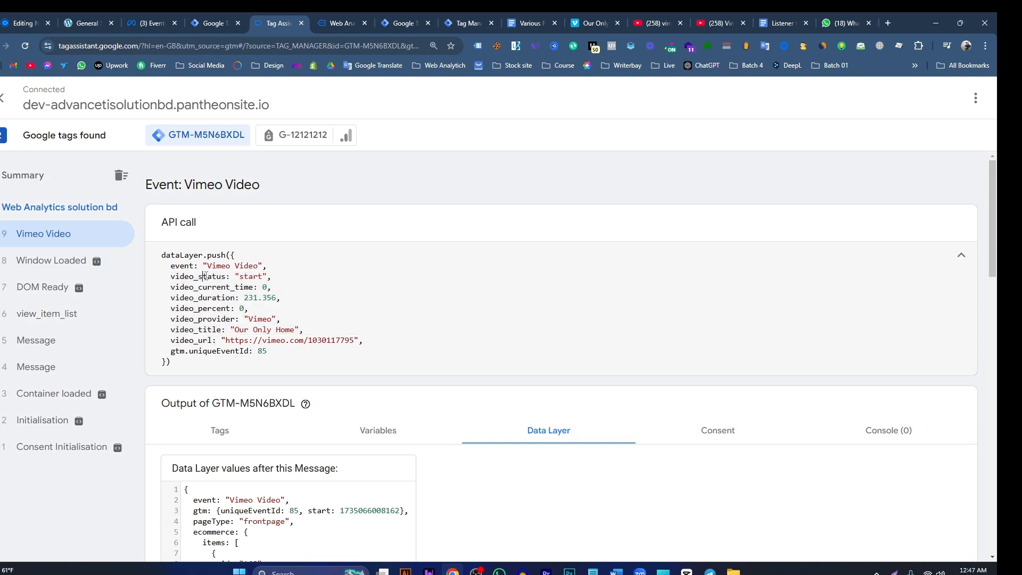
# - Start a new Data Layer Variable in Tag Manager and set its data layer name to video_status, copied from the Vimeo Video event in Tag Assistant
pyautogui.click(216, 23)
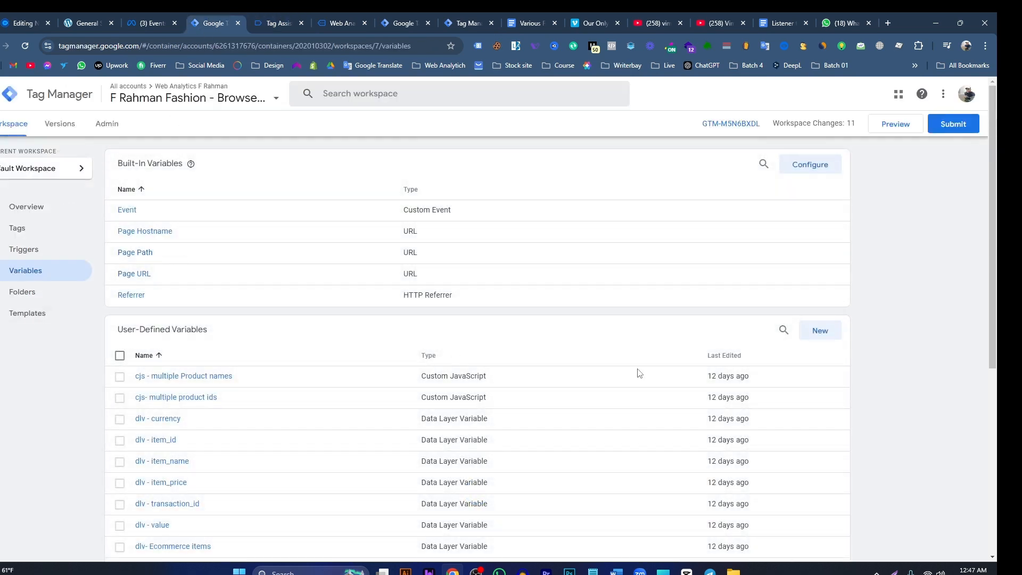
pyautogui.click(804, 332)
pyautogui.click(524, 188)
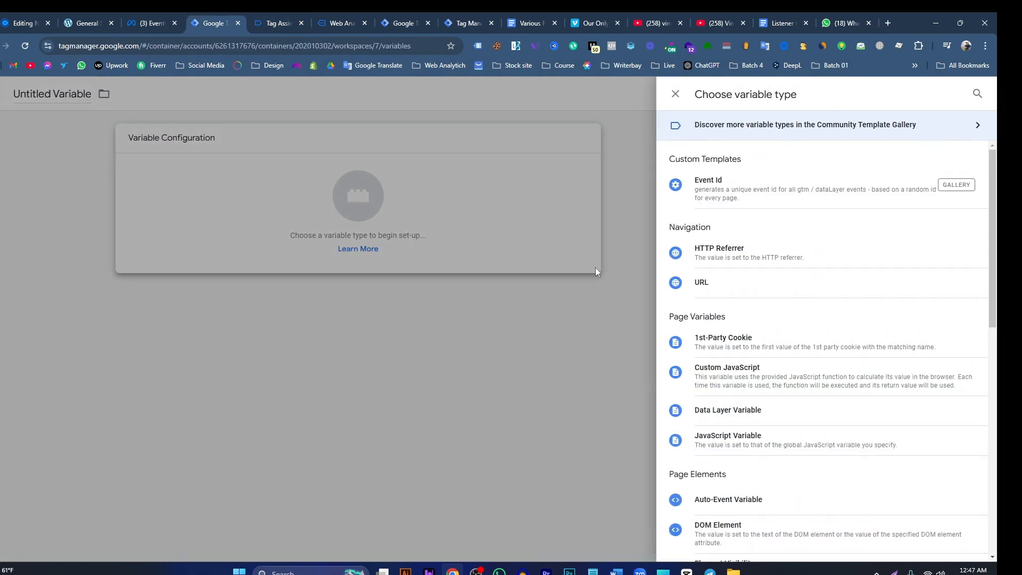
pyautogui.click(782, 410)
pyautogui.click(461, 249)
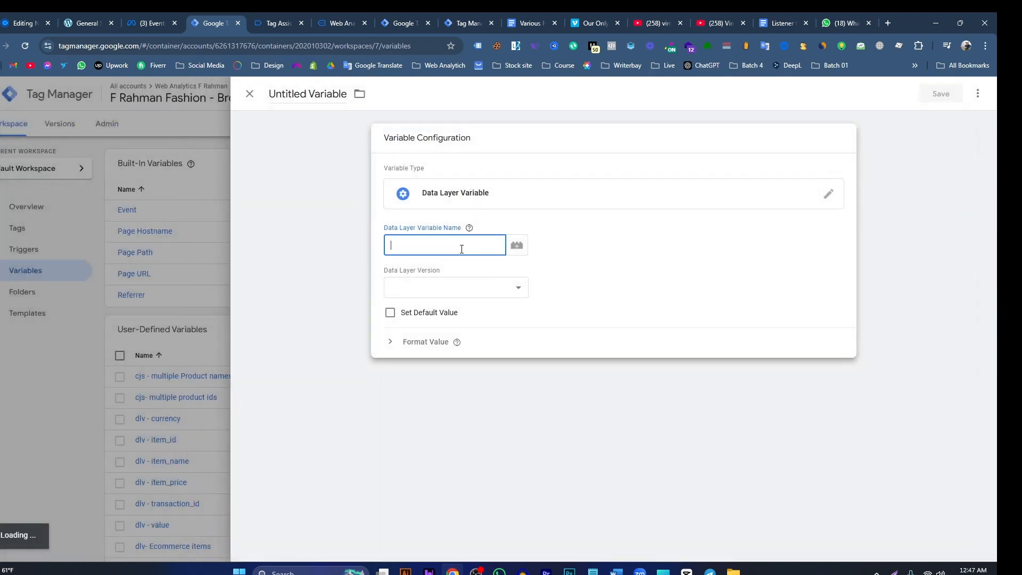
pyautogui.click(268, 24)
pyautogui.doubleClick(208, 276)
pyautogui.hotkey('ctrl', 'c')
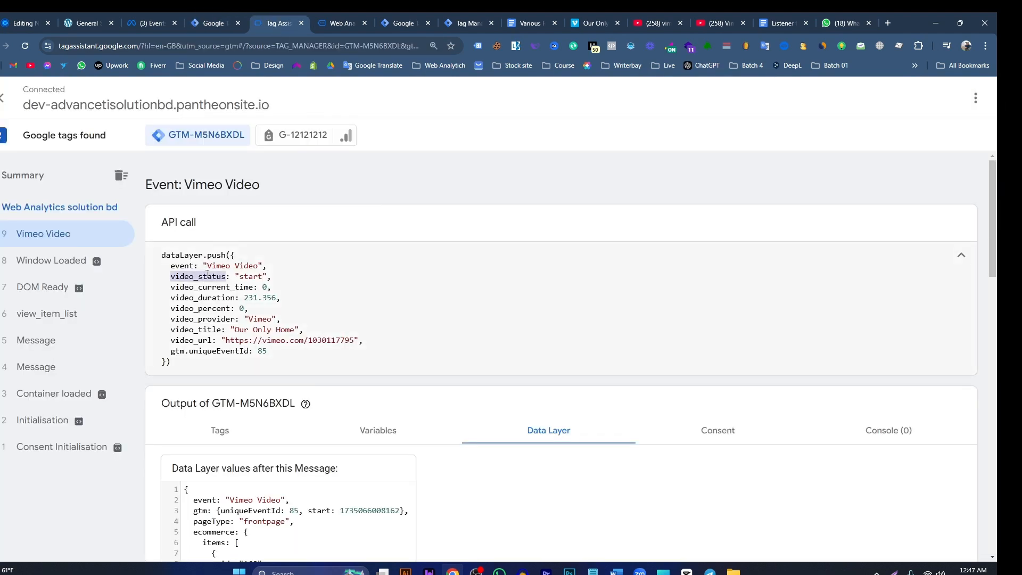
pyautogui.click(213, 23)
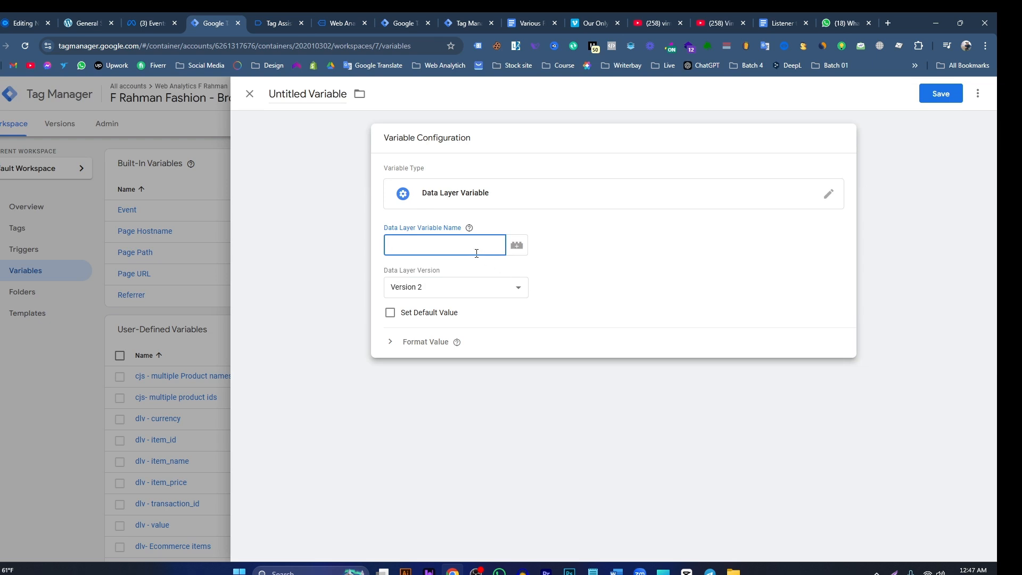
pyautogui.hotkey('ctrl', 'v')
# - Name the video_status variable dlv-video_status and save it
pyautogui.click(322, 109)
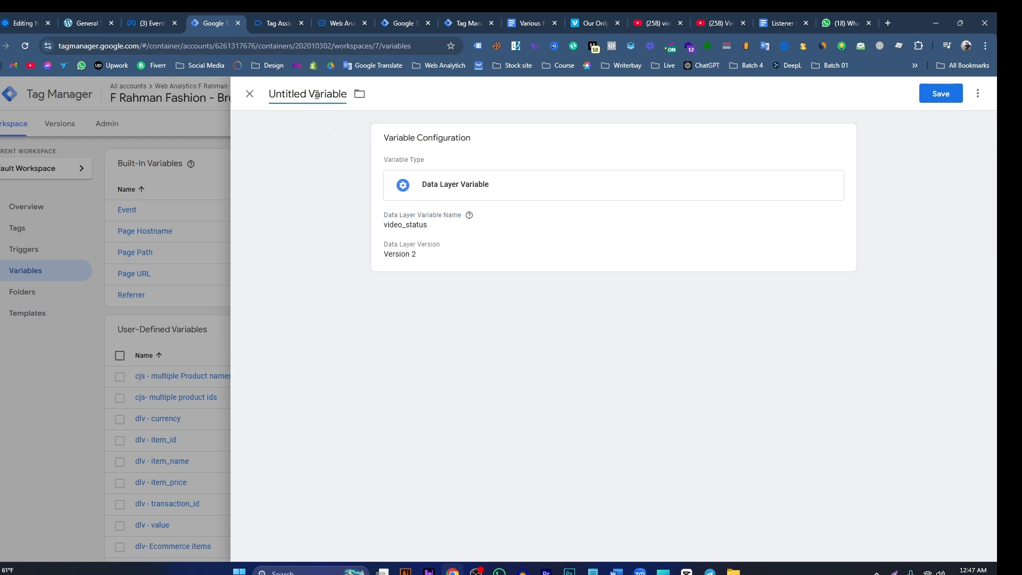
pyautogui.click(314, 95)
pyautogui.write('dlv-')
pyautogui.hotkey('ctrl', 'v')
pyautogui.click(940, 94)
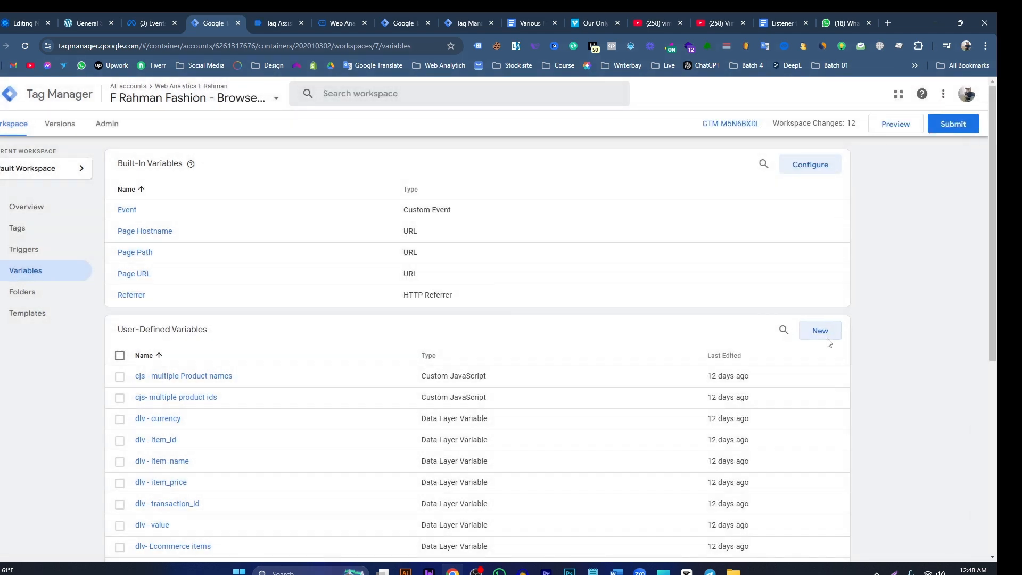
# - Add another Data Layer Variable and set its data layer name to video_current_time, copied from the event's API call in Tag Assistant
pyautogui.click(824, 335)
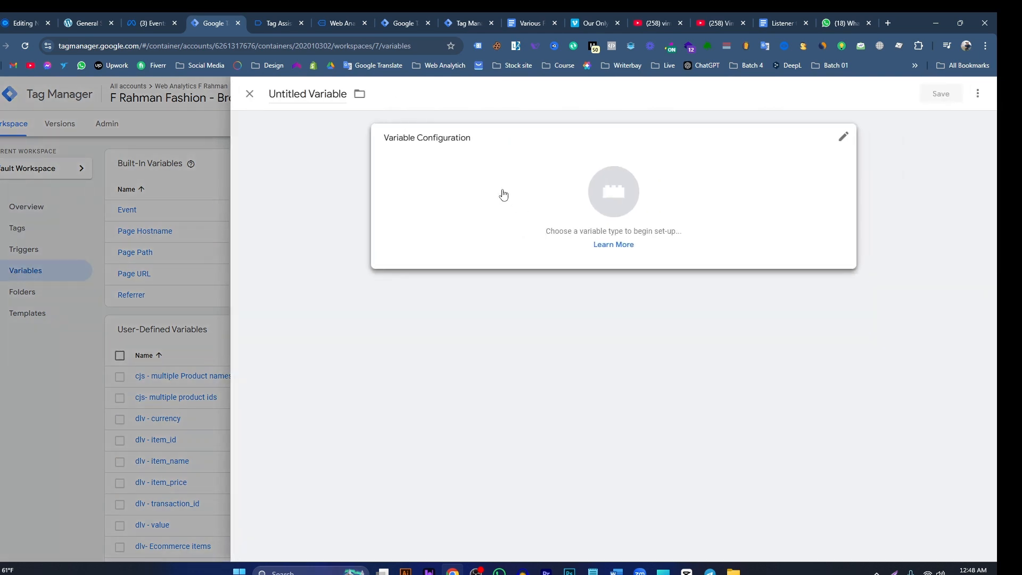
pyautogui.click(502, 194)
pyautogui.click(768, 408)
pyautogui.click(433, 244)
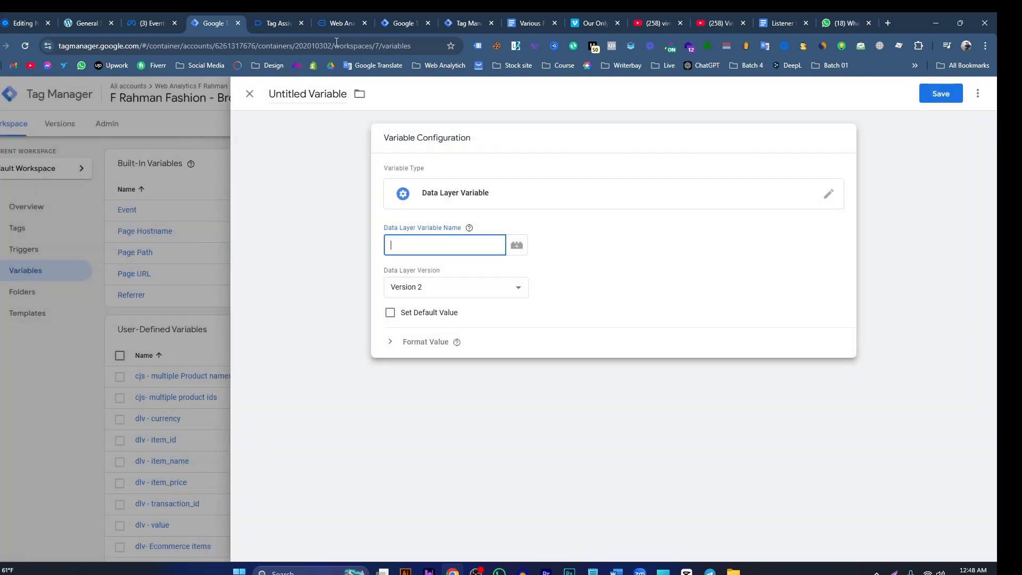
pyautogui.click(277, 23)
pyautogui.doubleClick(214, 291)
pyautogui.hotkey('ctrl', 'c')
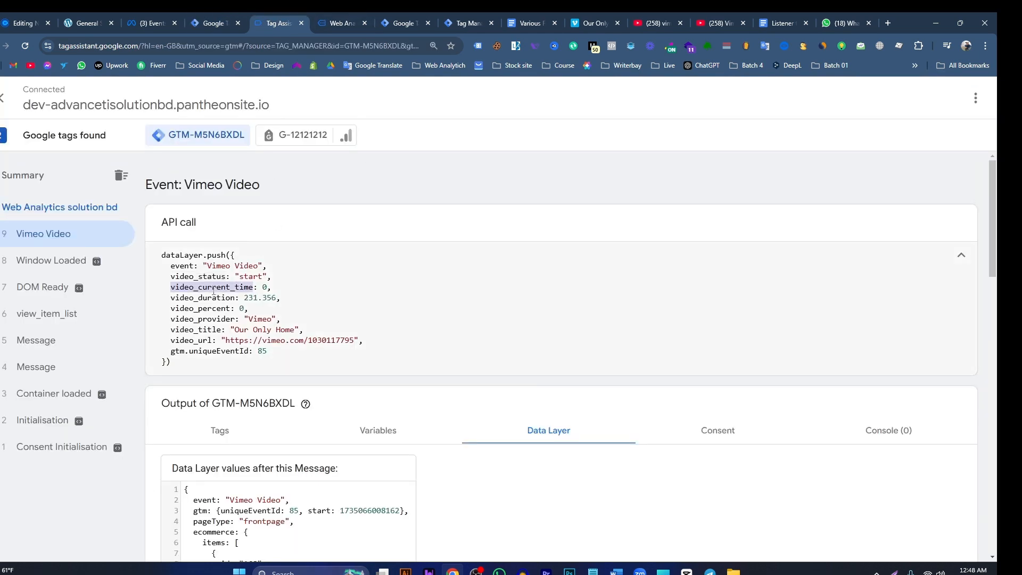
pyautogui.click(216, 23)
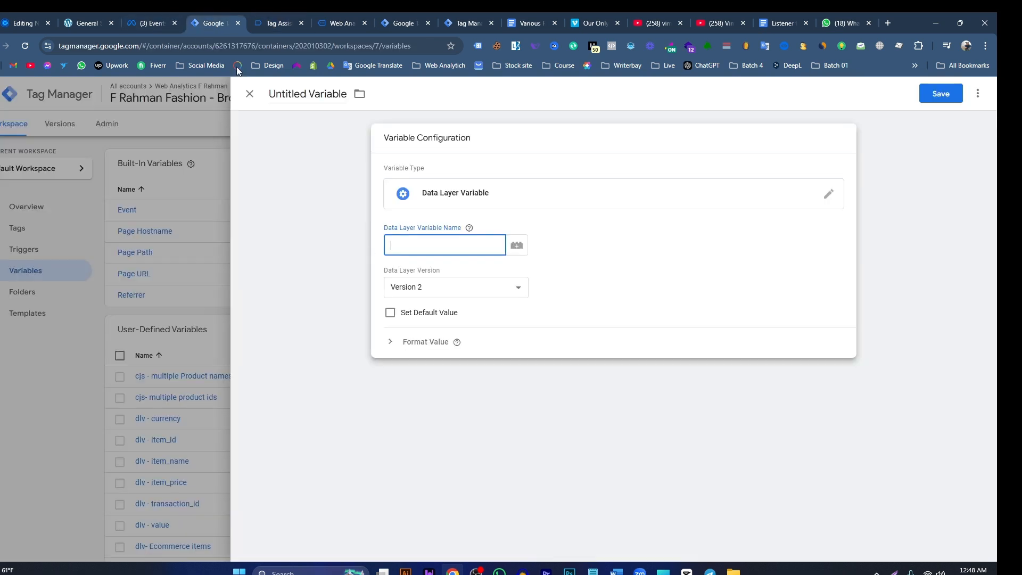
pyautogui.hotkey('ctrl', 'v')
# - Name the video_current_time variable dlv-video_current_time and save it
pyautogui.click(327, 115)
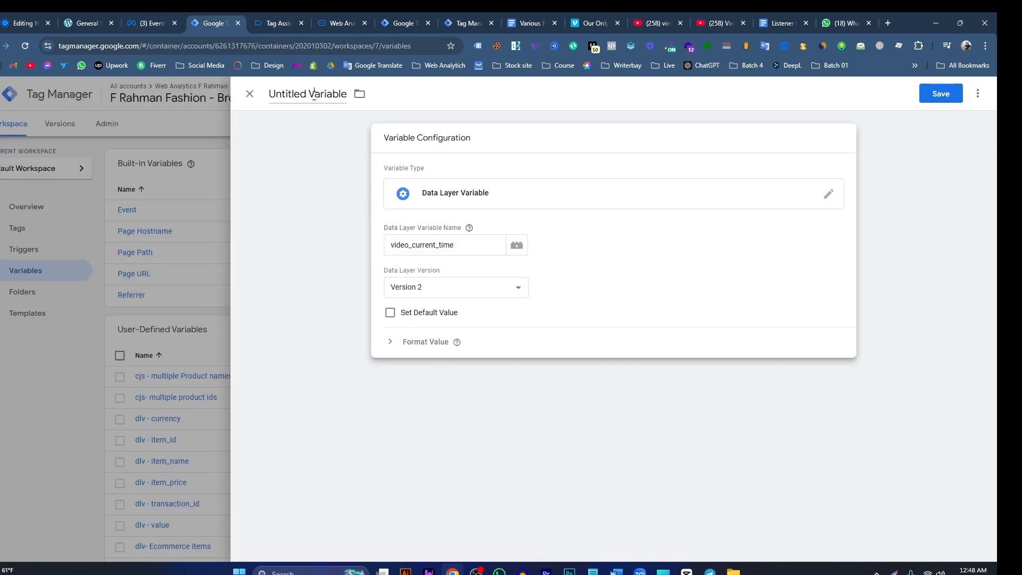
pyautogui.click(314, 95)
pyautogui.write('dlv')
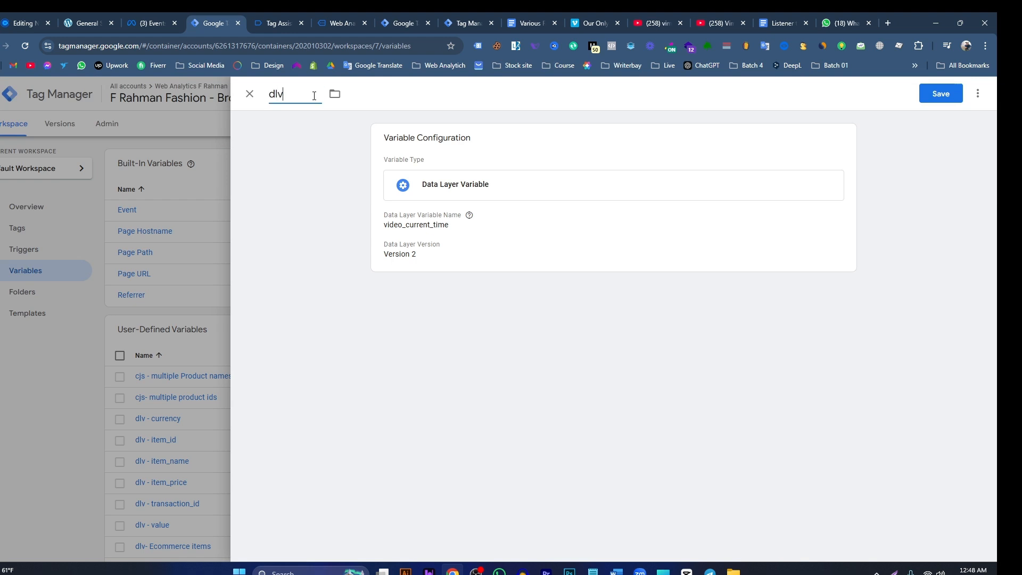
pyautogui.write('-')
pyautogui.hotkey('ctrl', 'v')
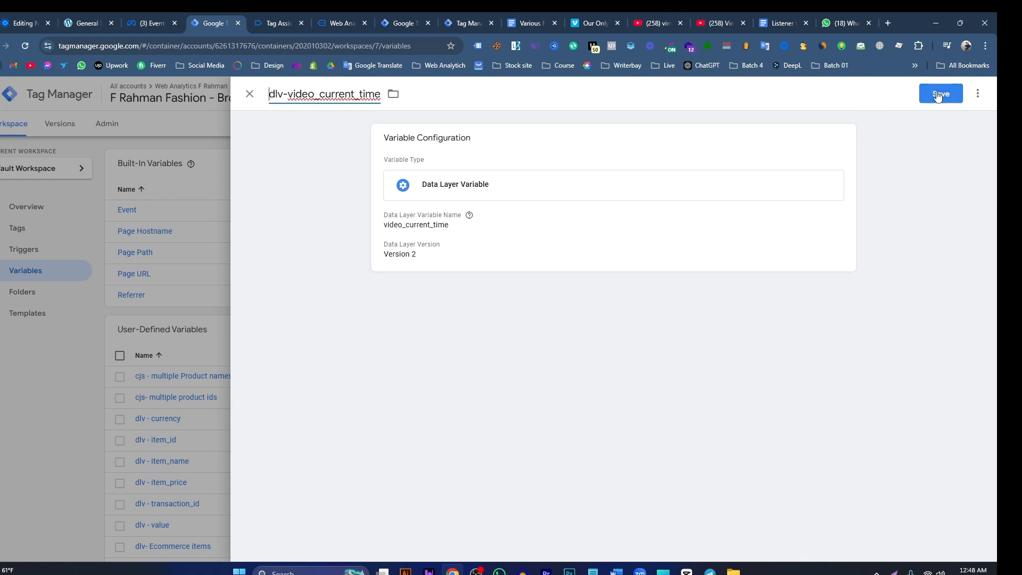
pyautogui.click(940, 94)
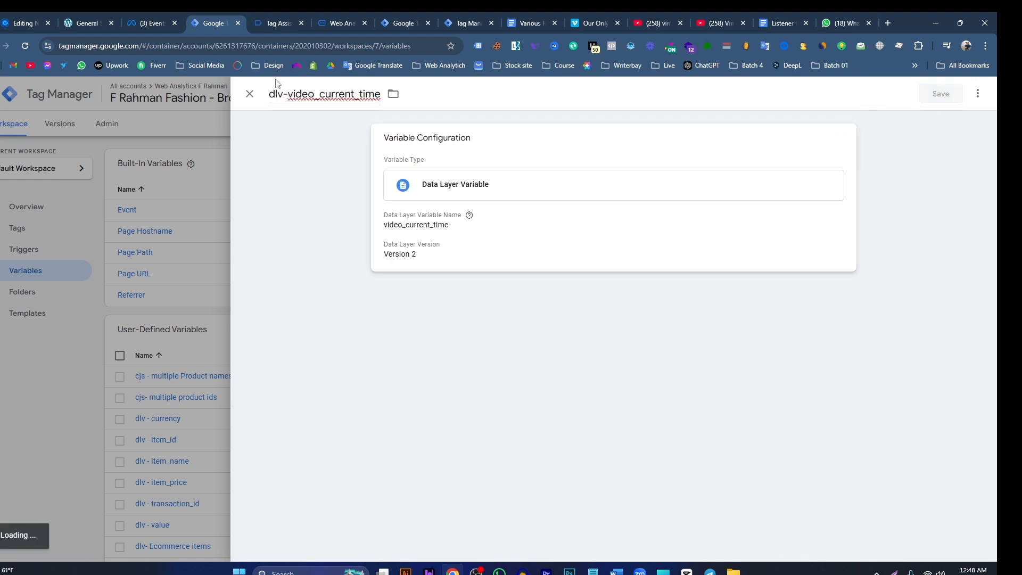
# - Copy video_duration from the API call in Tag Assistant and use it as the data layer name of a new Data Layer Variable in Tag Manager
pyautogui.click(271, 23)
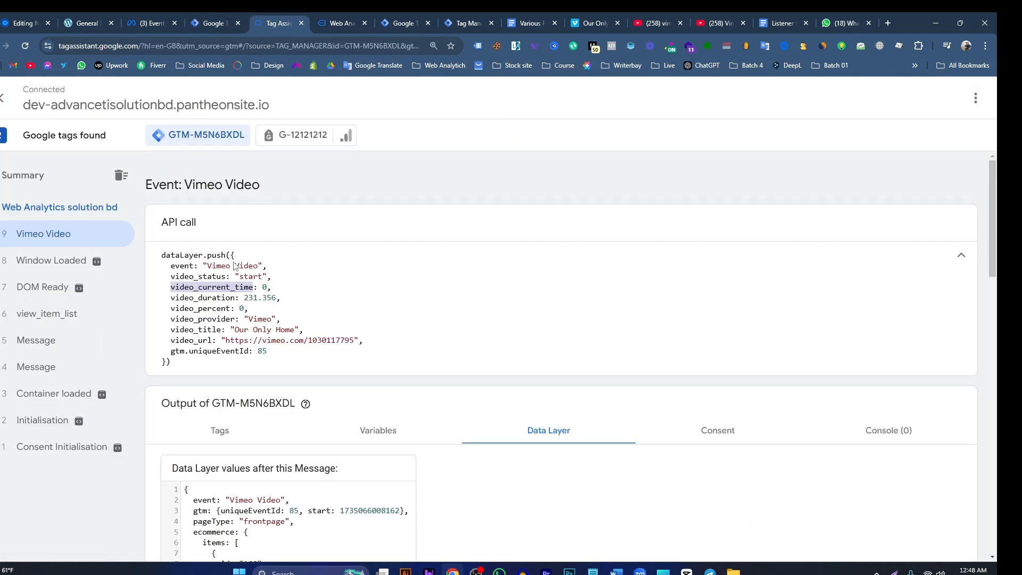
pyautogui.doubleClick(202, 298)
pyautogui.hotkey('ctrl', 'c')
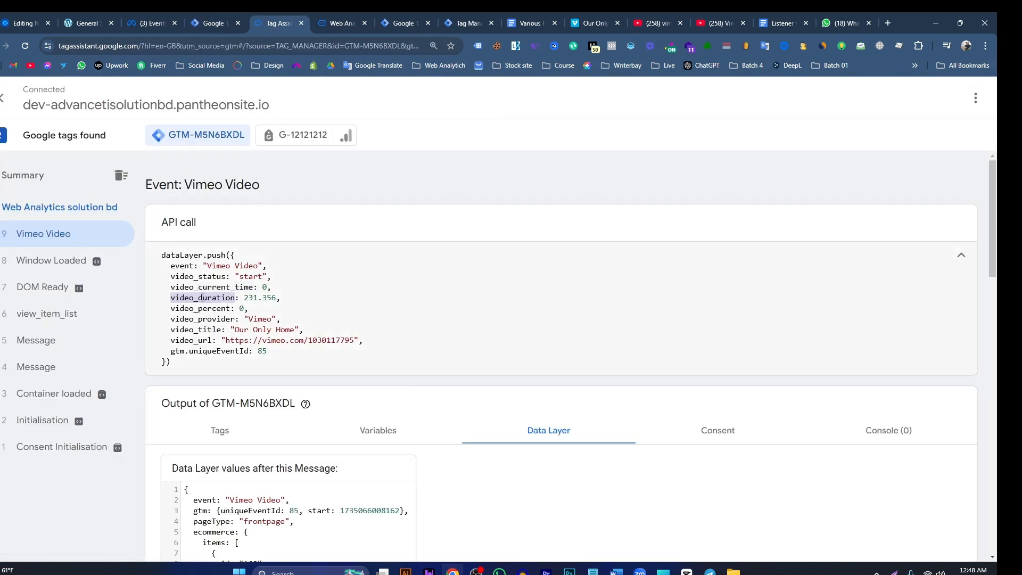
pyautogui.click(213, 23)
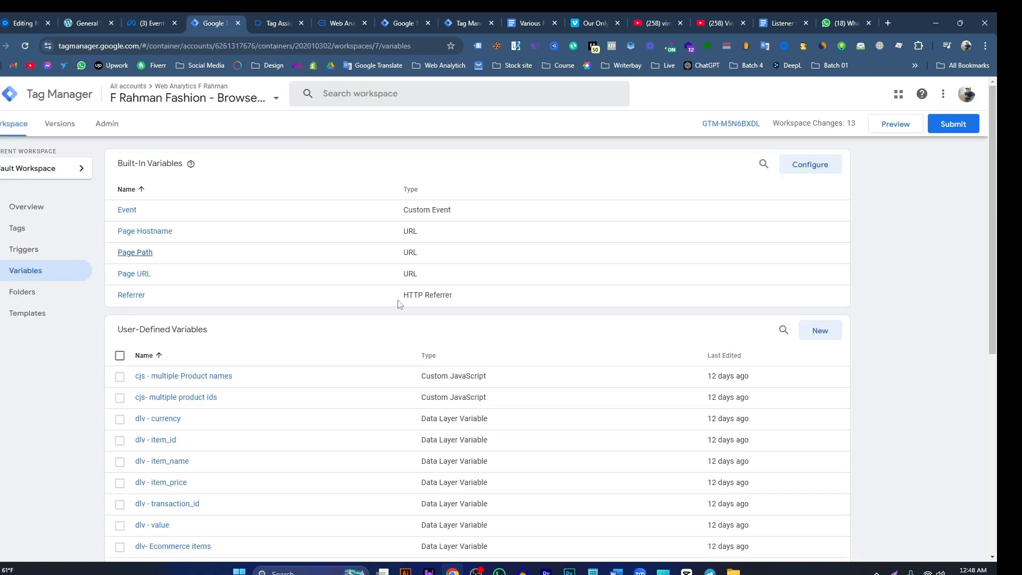
pyautogui.click(809, 335)
pyautogui.click(510, 179)
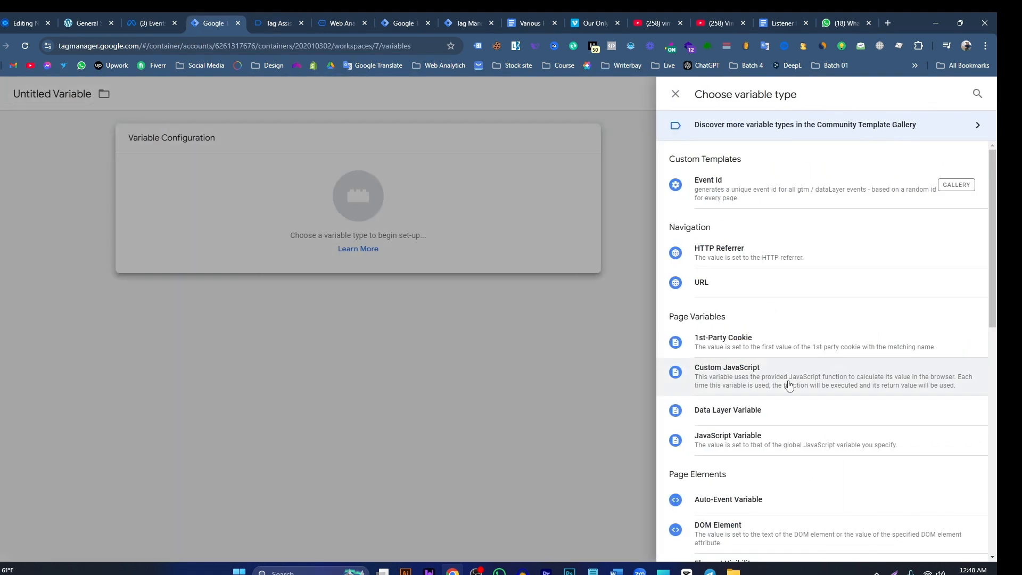
pyautogui.click(780, 407)
pyautogui.click(445, 247)
pyautogui.hotkey('ctrl', 'v')
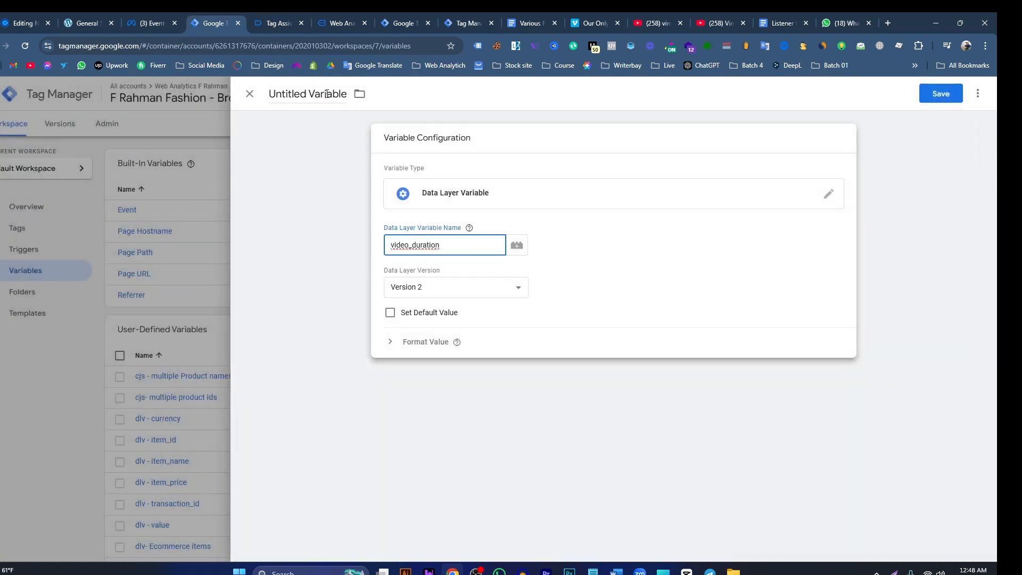
# - Name the video_duration variable dlv-video_duration and save it
pyautogui.click(327, 94)
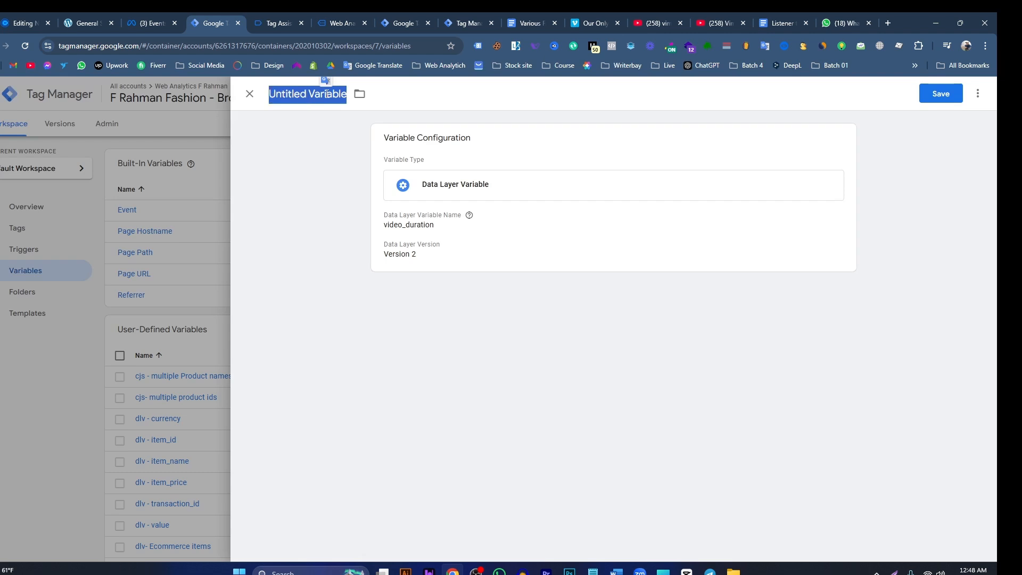
pyautogui.write('sl')
pyautogui.press('BackSpace')
pyautogui.press('BackSpace')
pyautogui.write('dl')
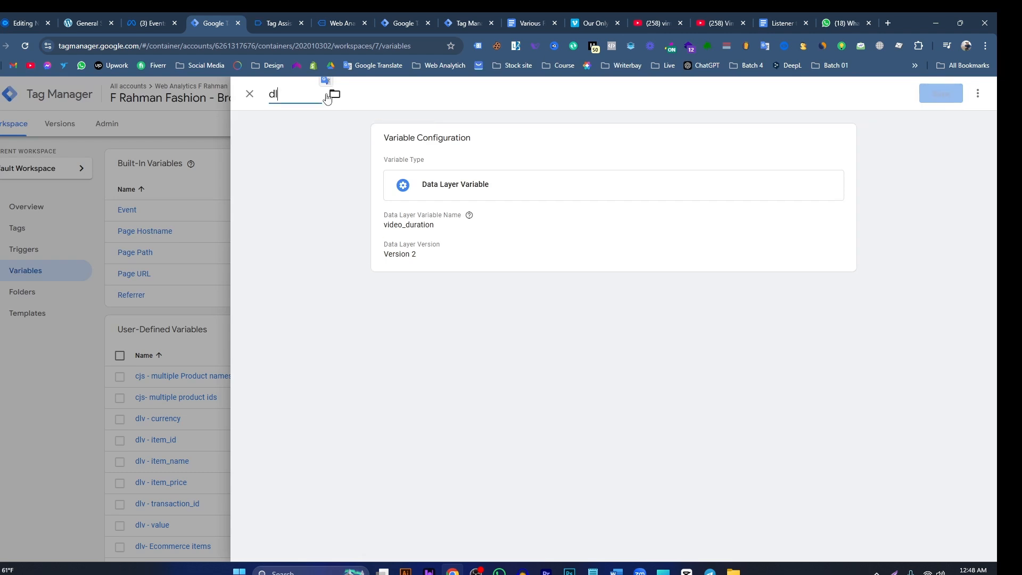
pyautogui.write('v-')
pyautogui.hotkey('ctrl', 'v')
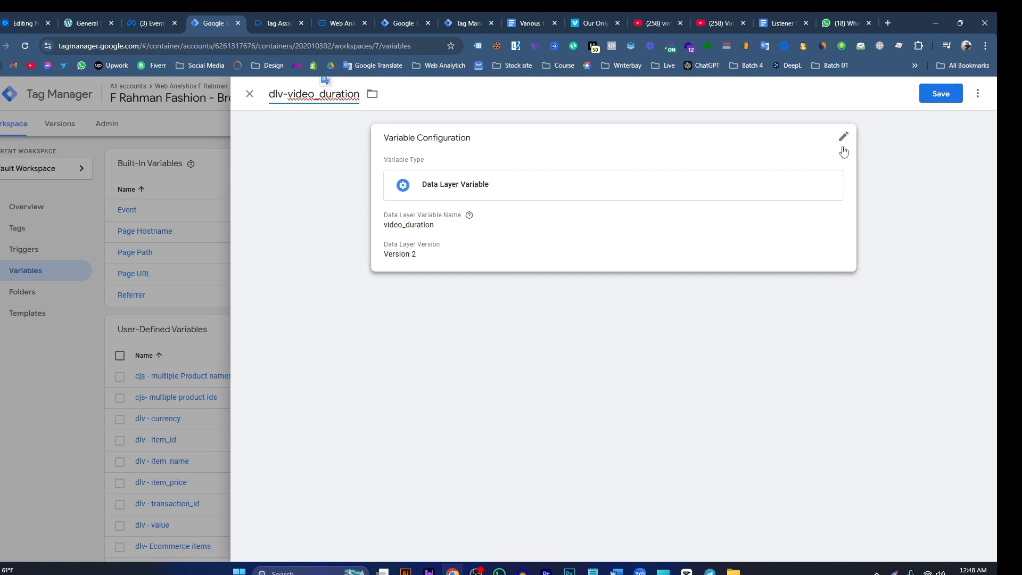
pyautogui.click(940, 96)
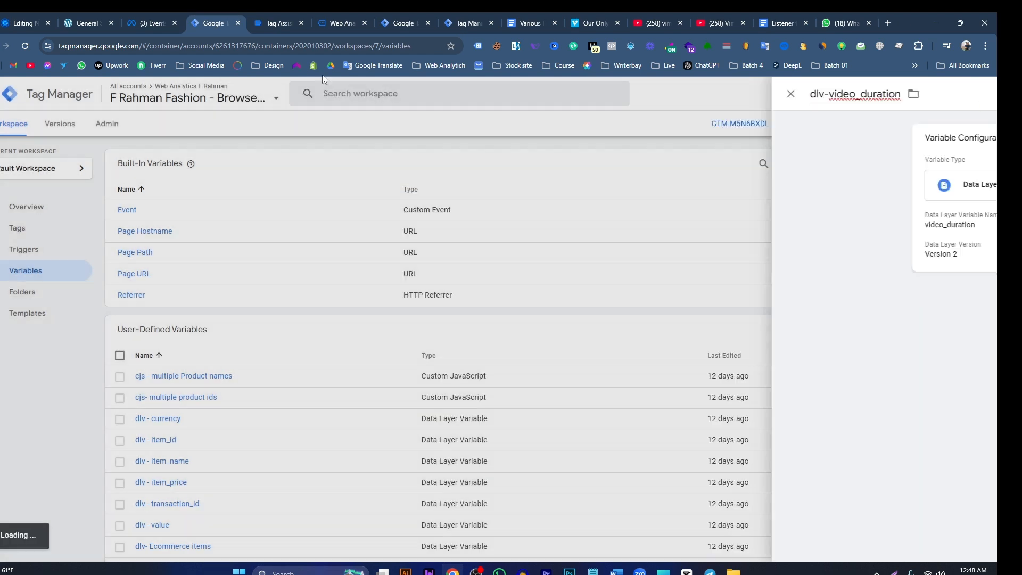
# - Copy video_percent from the API call in Tag Assistant and use it as the data layer name of a new Data Layer Variable in Tag Manager
pyautogui.click(276, 24)
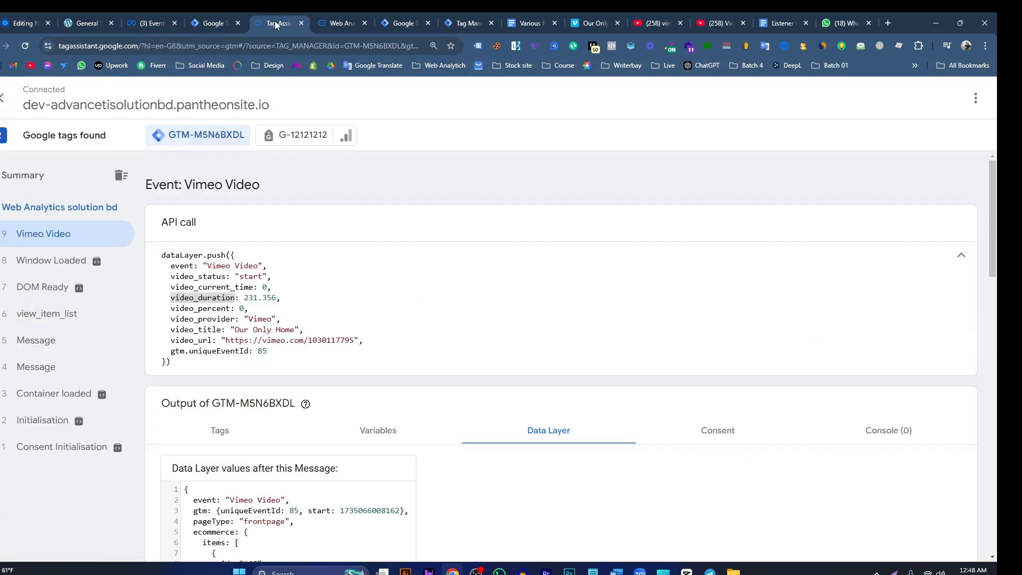
pyautogui.doubleClick(219, 308)
pyautogui.hotkey('ctrl', 'c')
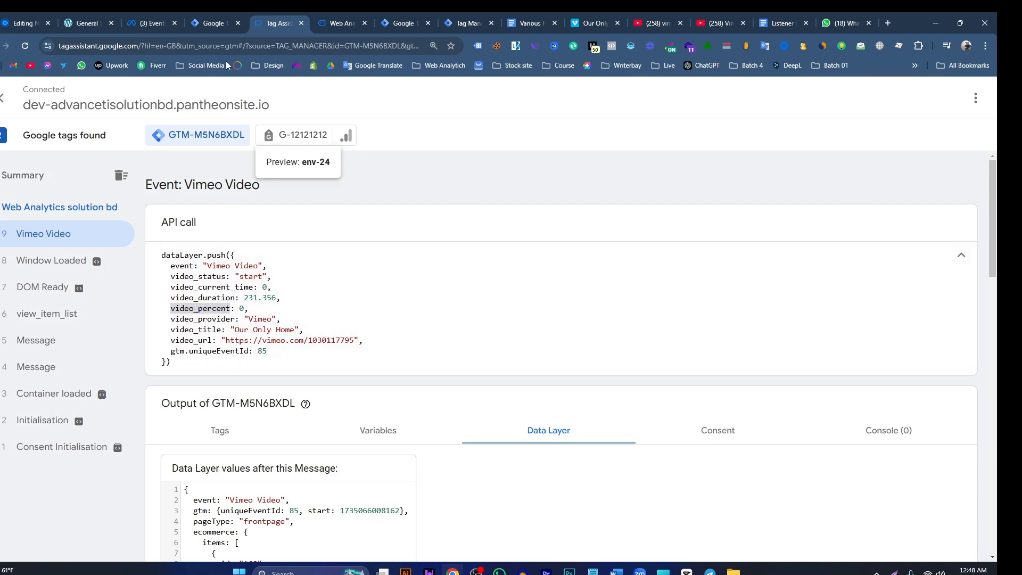
pyautogui.click(210, 23)
pyautogui.click(818, 333)
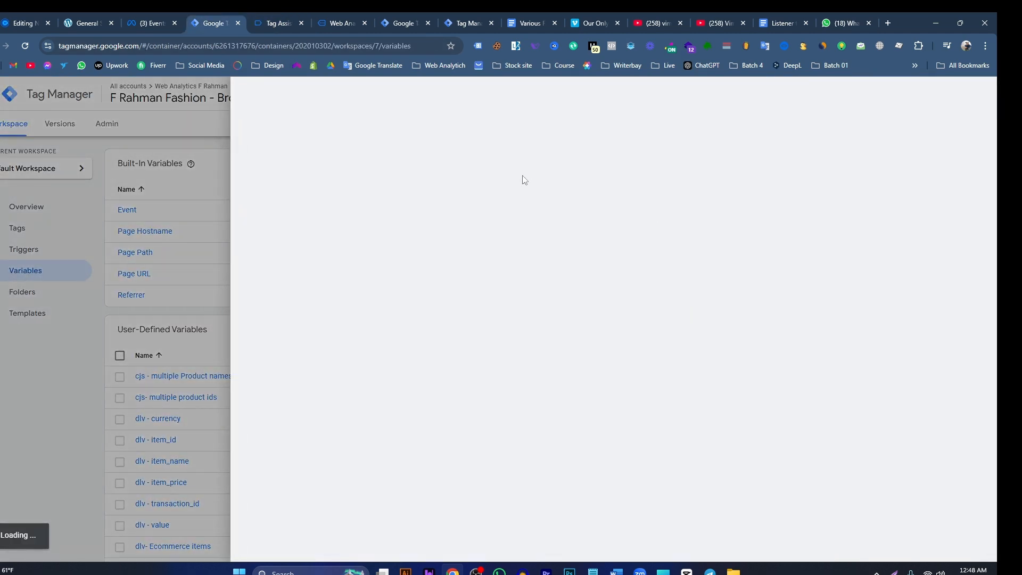
pyautogui.click(523, 190)
pyautogui.click(739, 417)
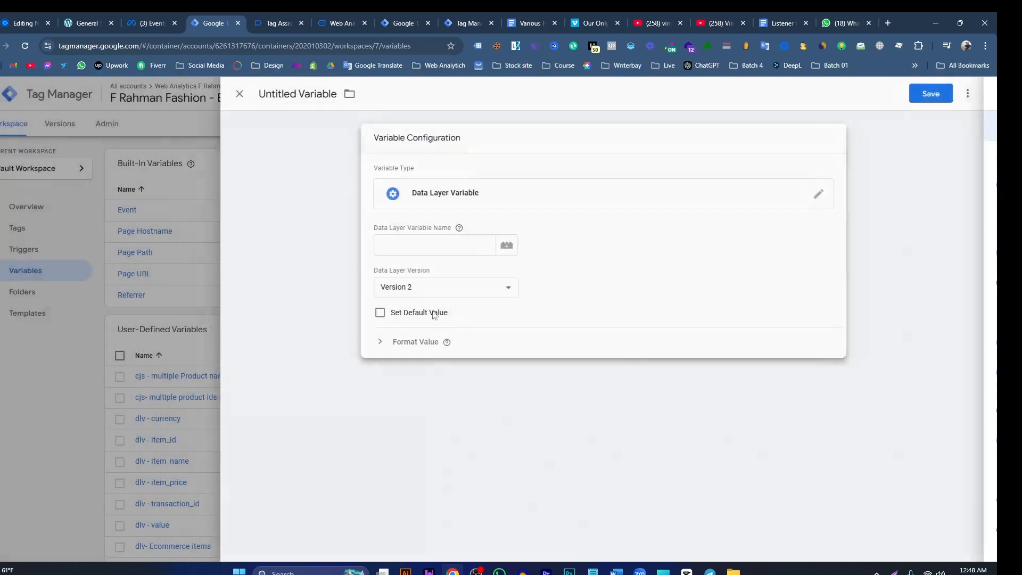
pyautogui.hotkey('ctrl', 'v')
# - Name the video_percent variable dlv-video_percent and save it
pyautogui.click(325, 96)
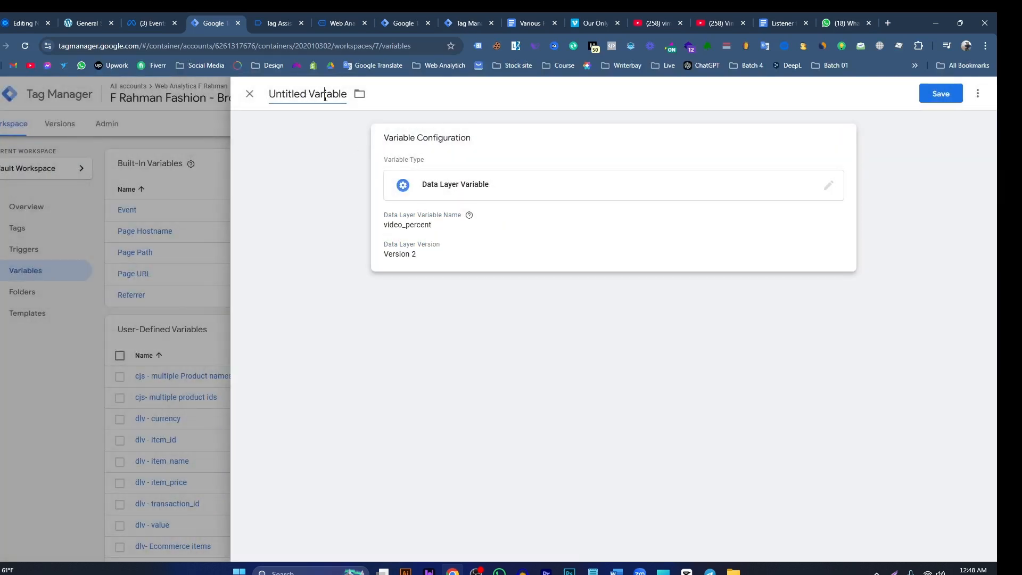
pyautogui.write('dlv')
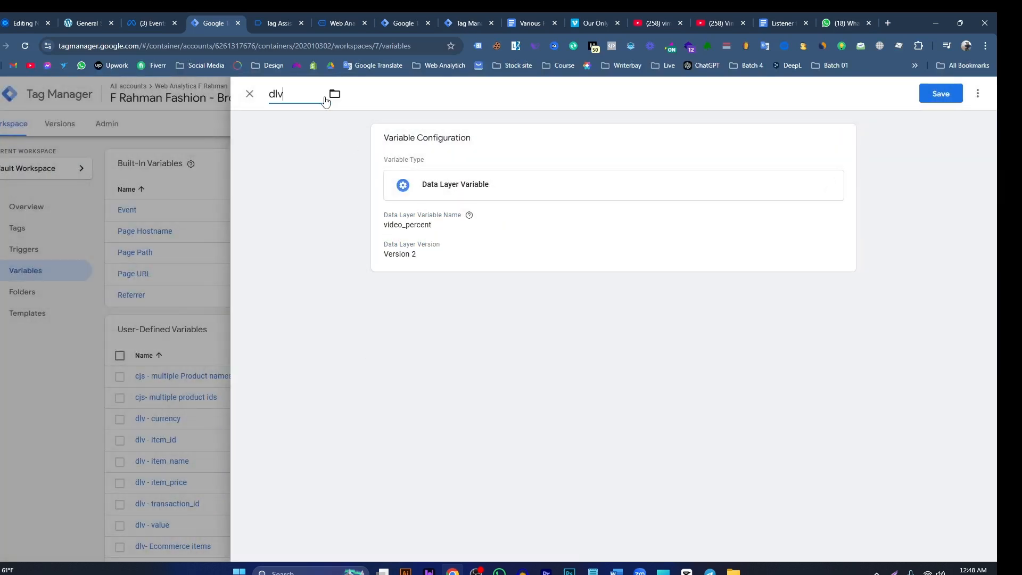
pyautogui.write('-')
pyautogui.hotkey('ctrl', 'v')
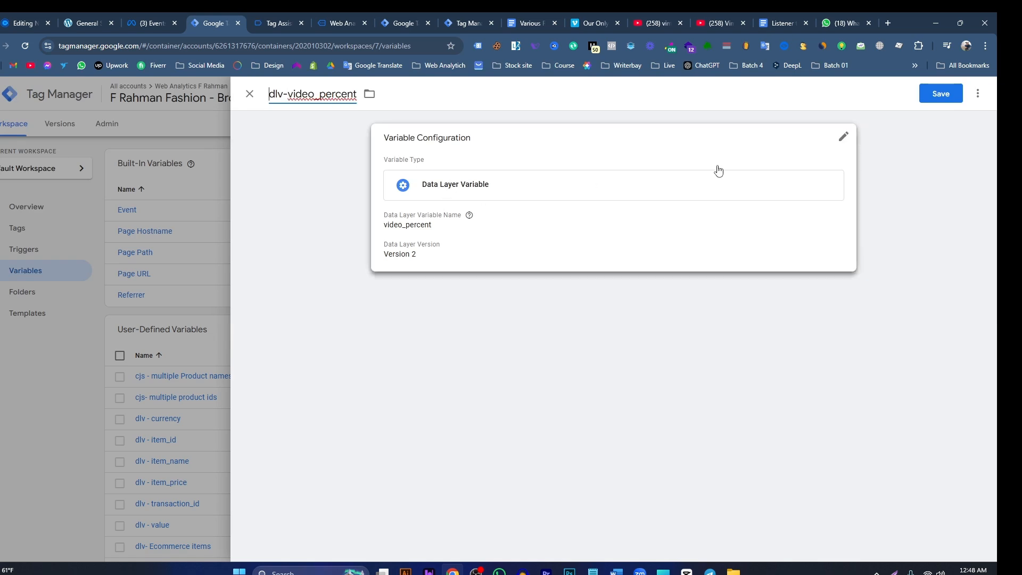
pyautogui.click(940, 95)
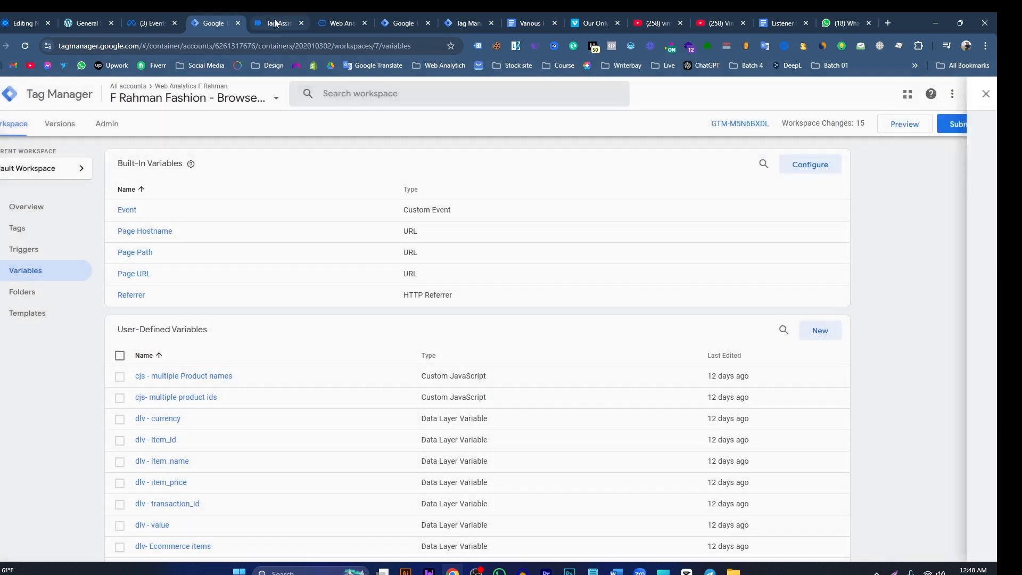
# - Copy video_provider from the API call in Tag Assistant and use it as the data layer name of a new Data Layer Variable in Tag Manager
pyautogui.click(273, 22)
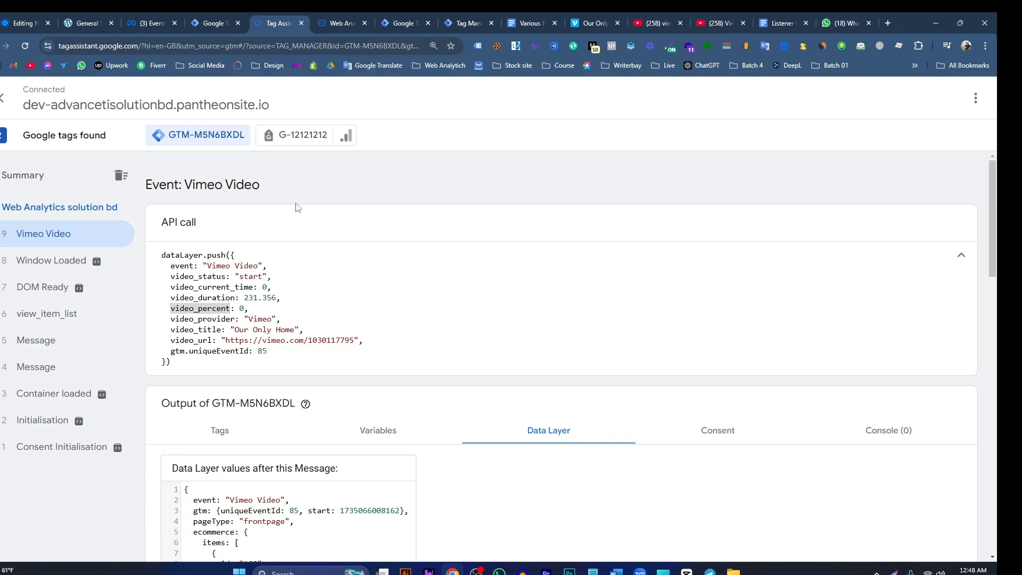
pyautogui.doubleClick(205, 319)
pyautogui.hotkey('ctrl', 'c')
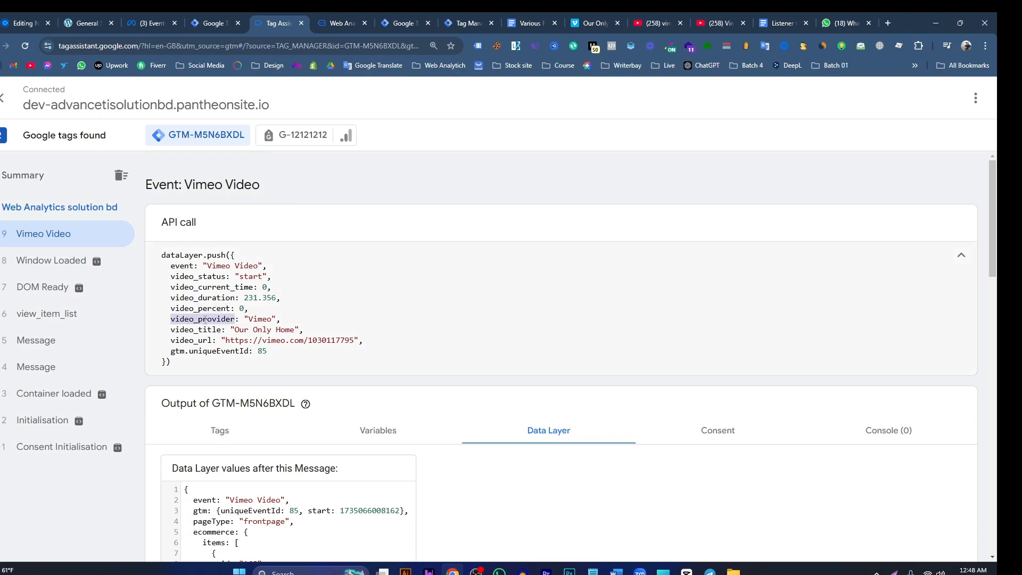
pyautogui.click(212, 27)
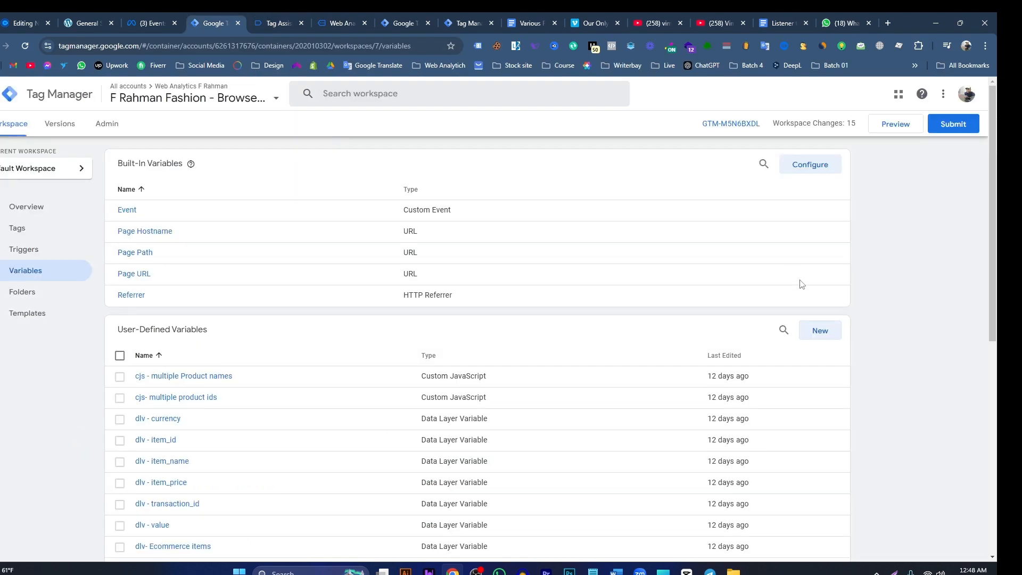
pyautogui.click(812, 329)
pyautogui.click(570, 193)
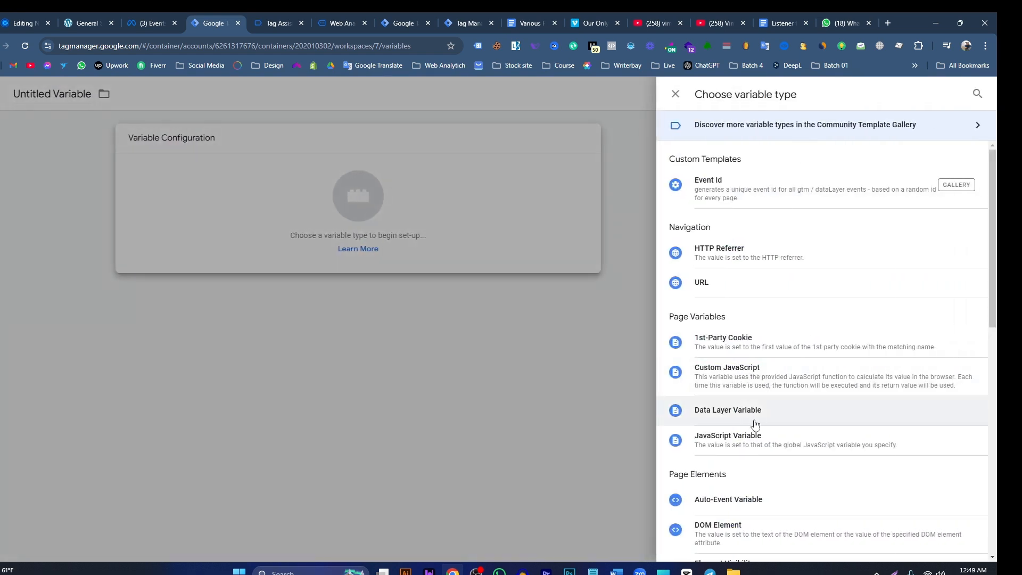
pyautogui.click(747, 413)
pyautogui.click(425, 245)
pyautogui.hotkey('ctrl', 'v')
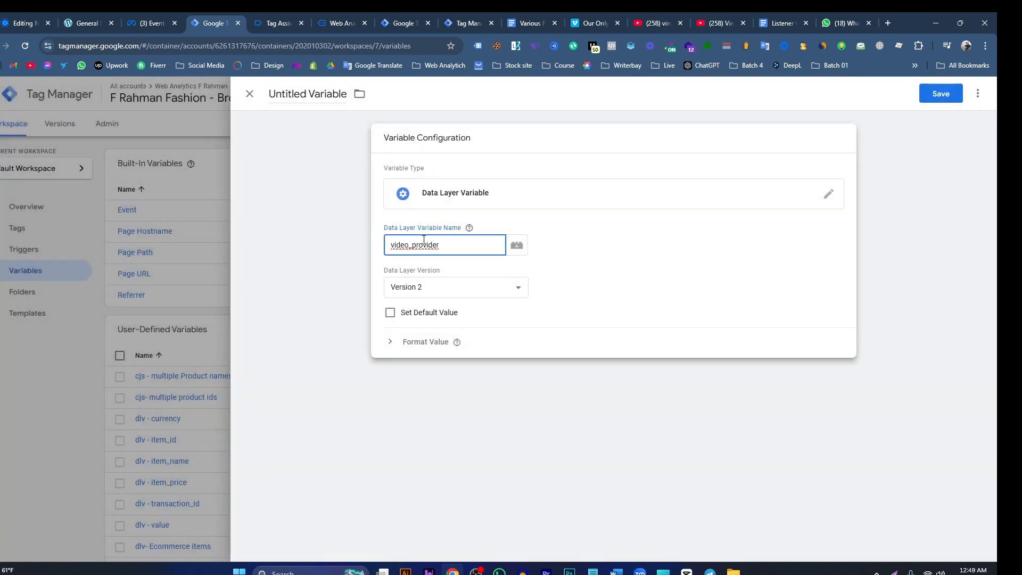
# - Name the video_provider variable dlv-video_provider and save it
pyautogui.click(284, 94)
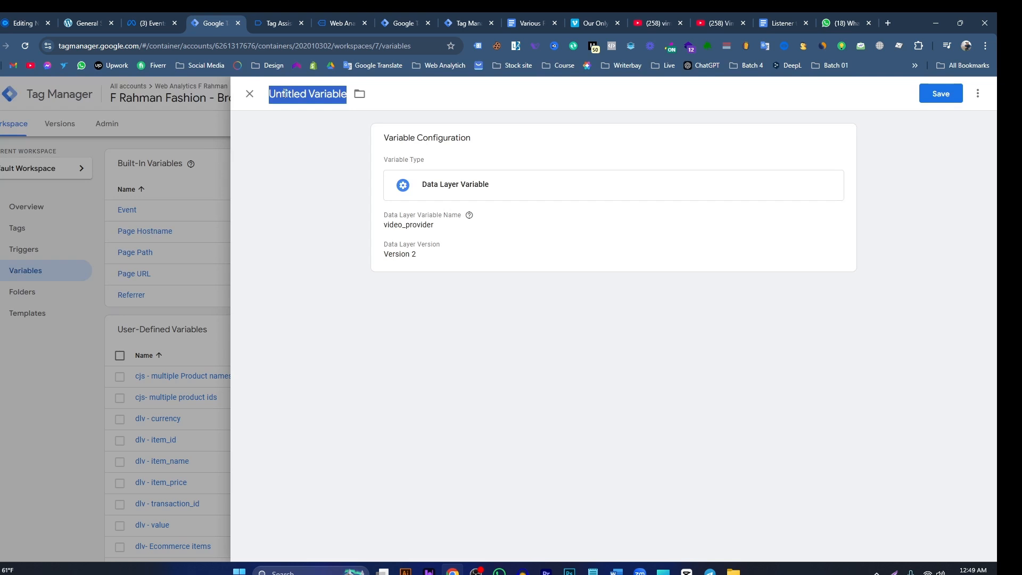
pyautogui.write('dlv-')
pyautogui.hotkey('ctrl', 'v')
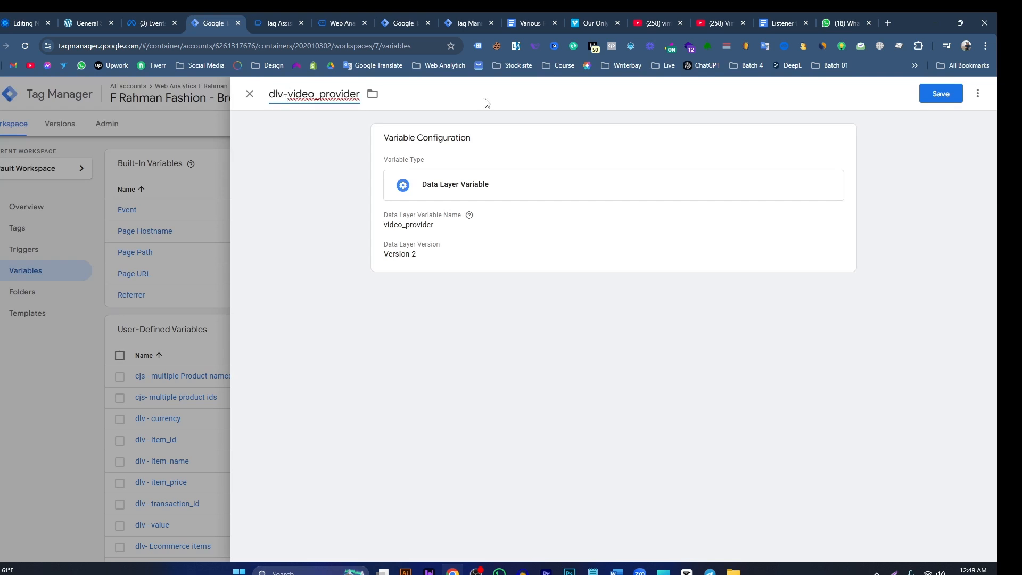
pyautogui.click(947, 95)
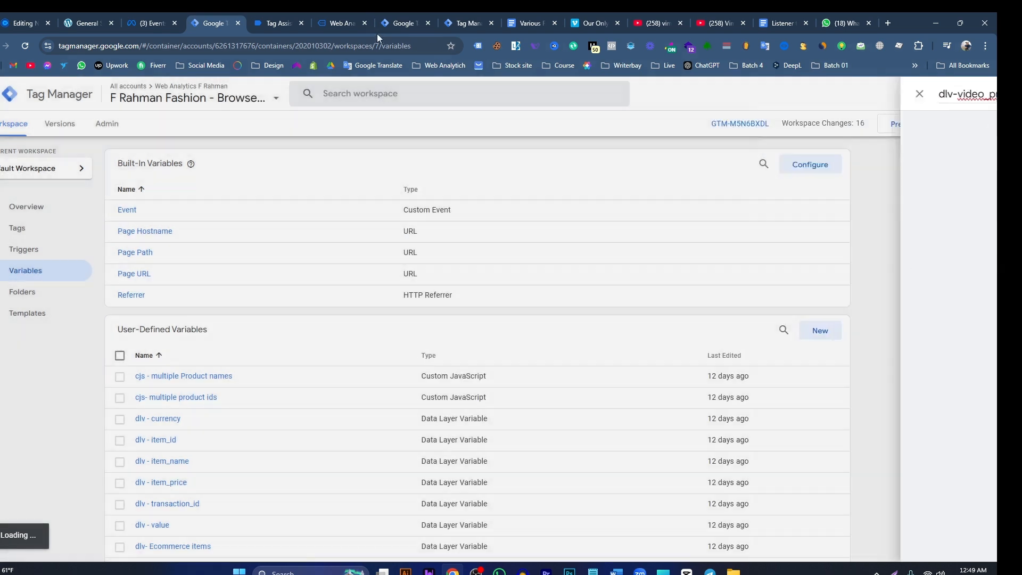
# - Copy video_title from the API call in Tag Assistant and use it as the data layer name of a new Data Layer Variable in Tag Manager
pyautogui.click(279, 23)
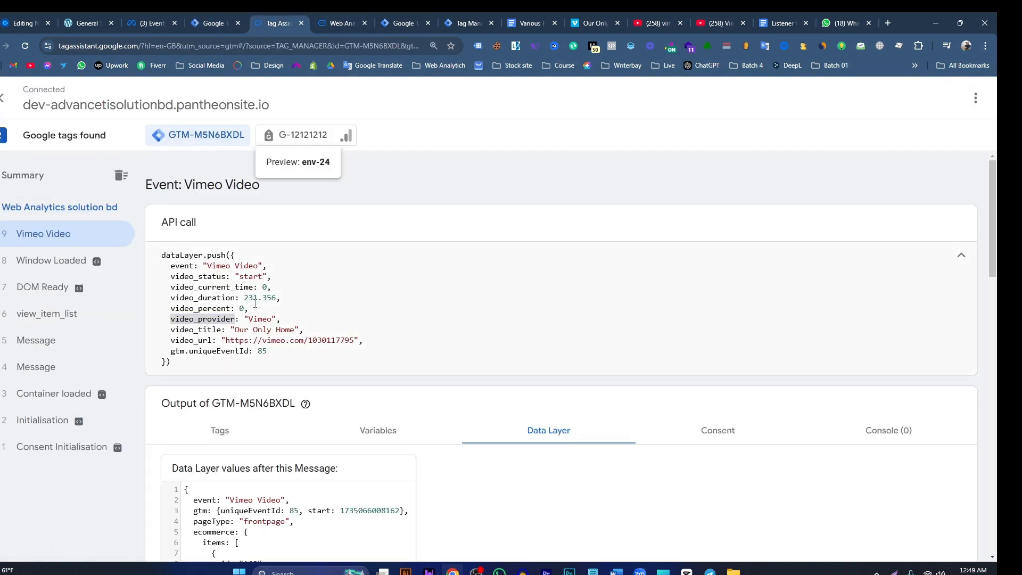
pyautogui.doubleClick(201, 330)
pyautogui.hotkey('ctrl', 'c')
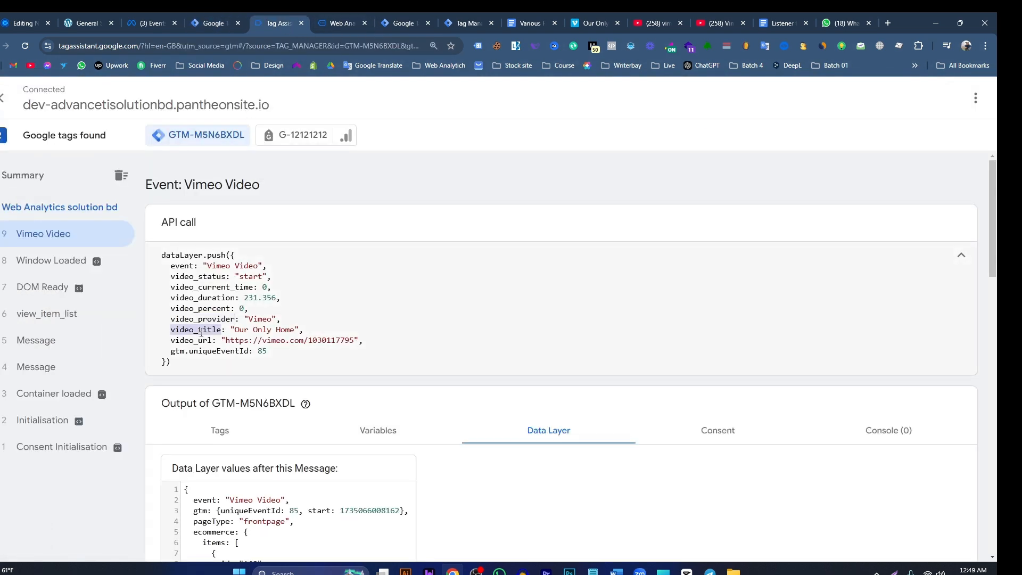
pyautogui.click(211, 23)
pyautogui.click(819, 336)
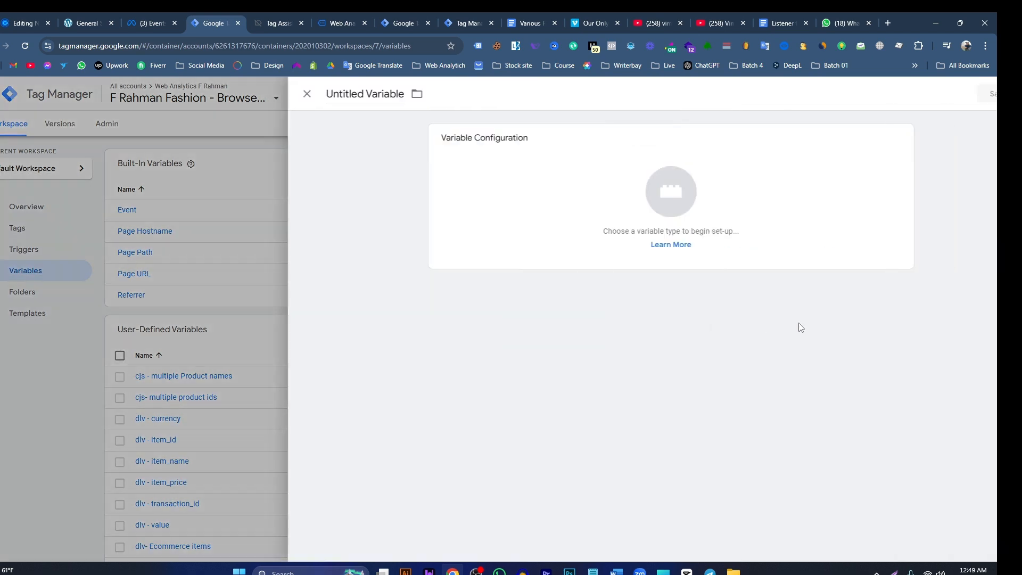
pyautogui.click(563, 177)
pyautogui.click(755, 408)
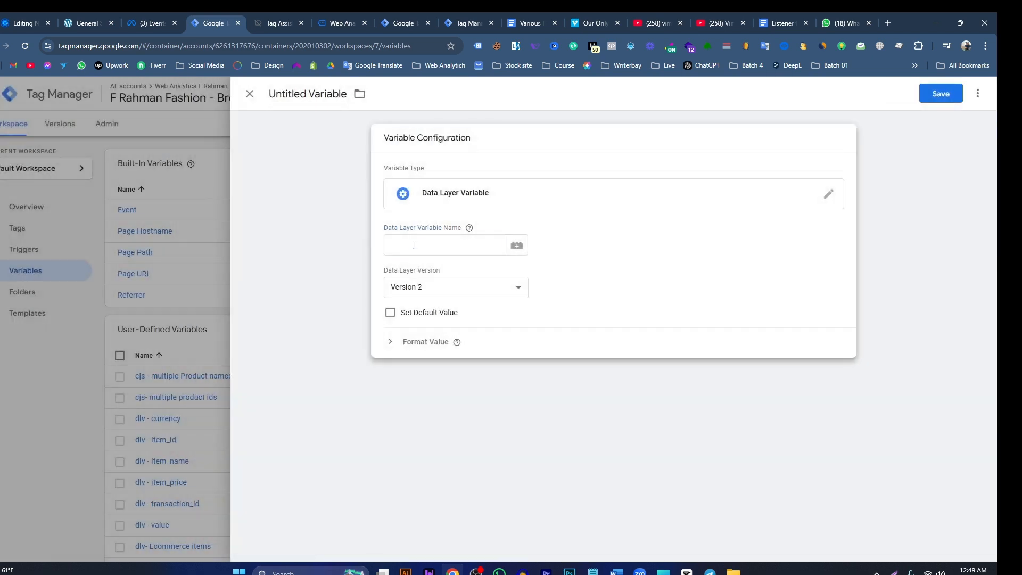
pyautogui.click(414, 244)
pyautogui.hotkey('ctrl', 'v')
# - Name the video_title variable dlv-video_title and save it
pyautogui.click(326, 94)
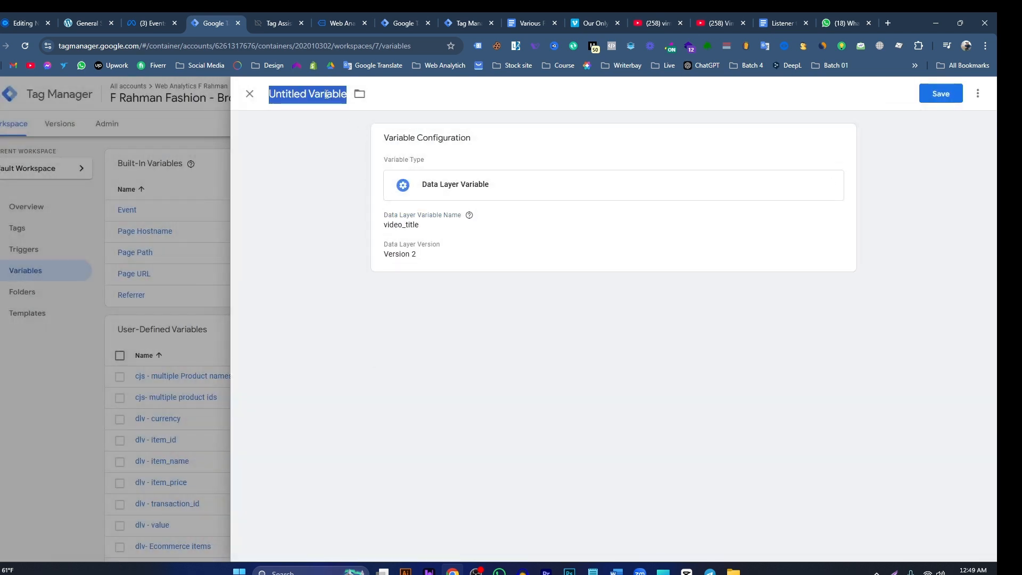
pyautogui.write('dlv-')
pyautogui.hotkey('ctrl', 'v')
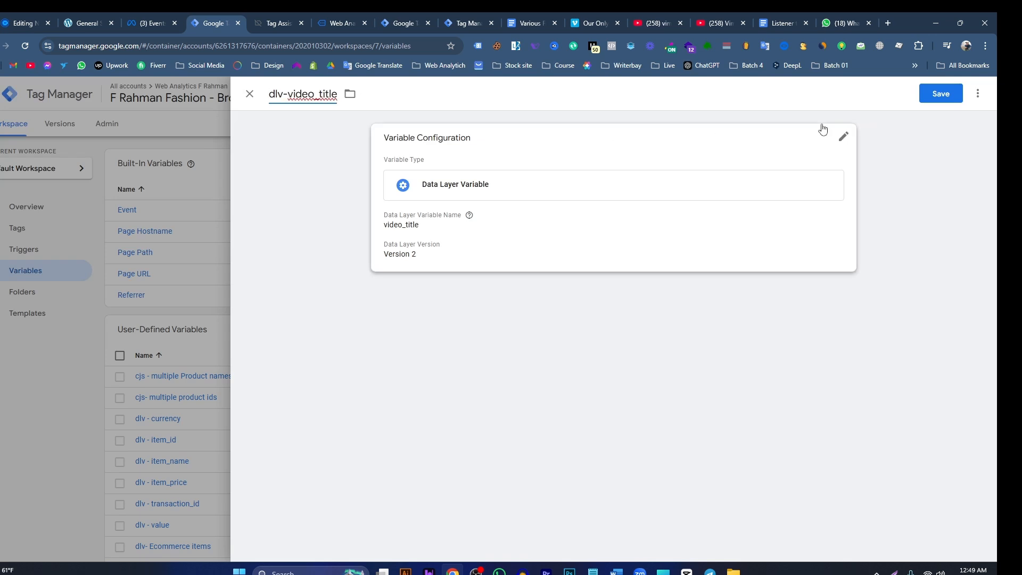
pyautogui.click(950, 95)
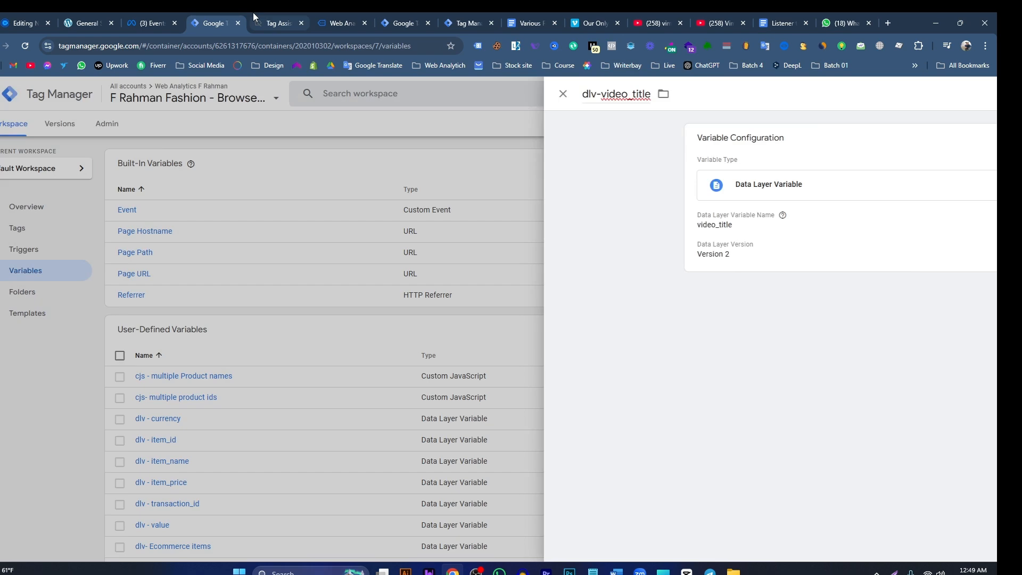
# - Copy video_url from the API call in Tag Assistant and use it as the data layer name of a new Data Layer Variable in Tag Manager
pyautogui.click(274, 23)
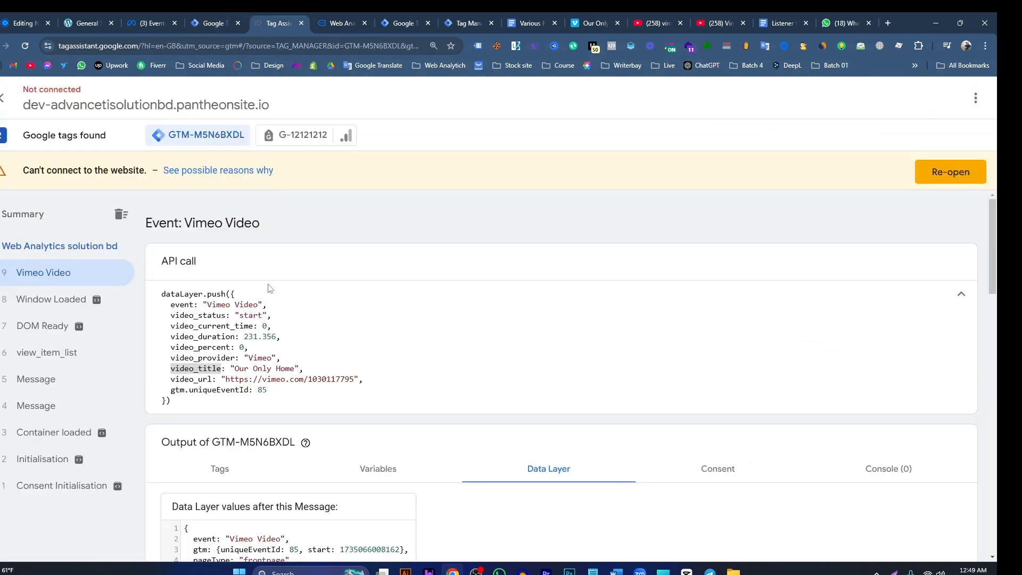
pyautogui.doubleClick(196, 379)
pyautogui.hotkey('ctrl', 'c')
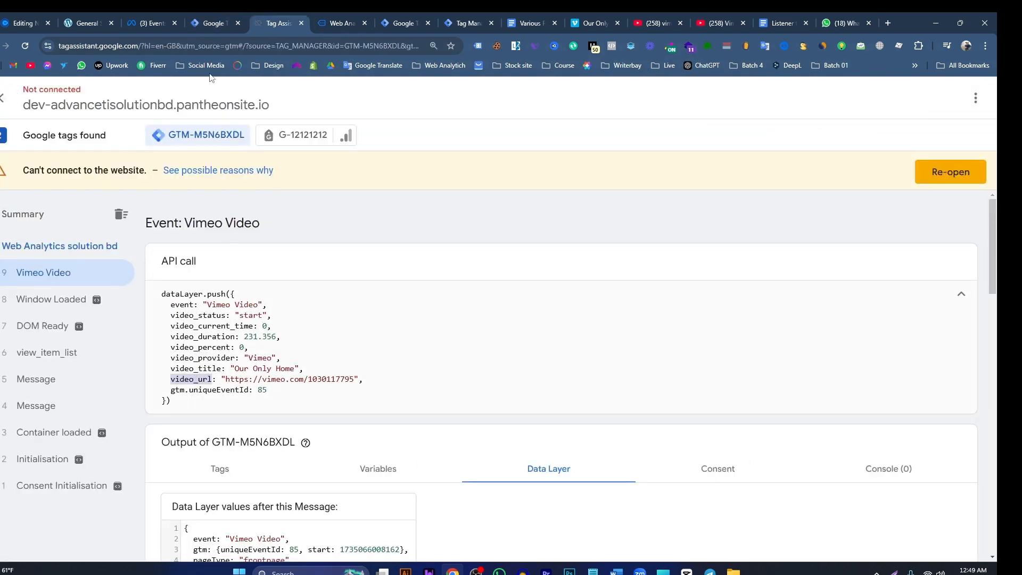
pyautogui.click(203, 24)
pyautogui.click(808, 330)
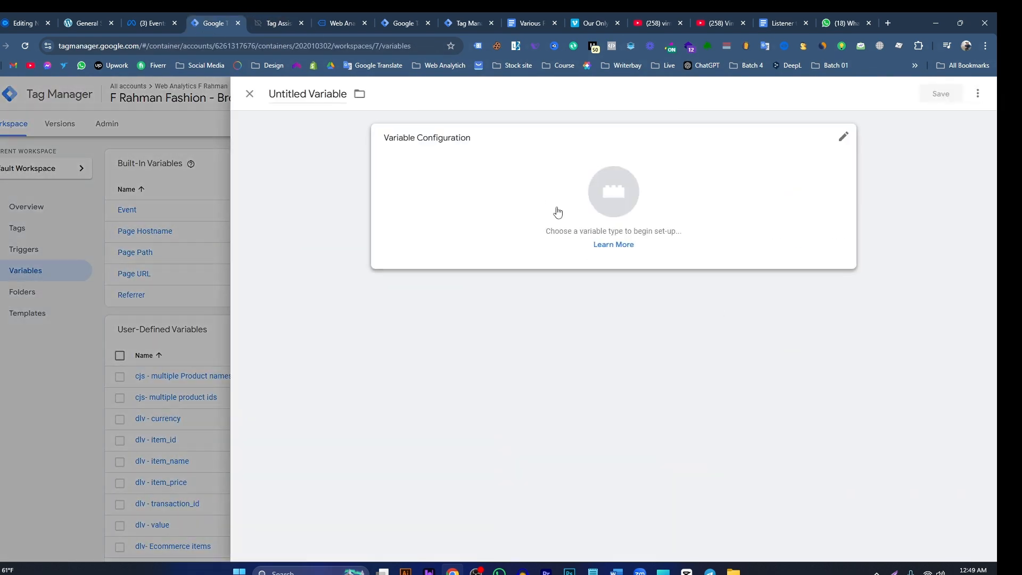
pyautogui.click(558, 212)
pyautogui.click(766, 411)
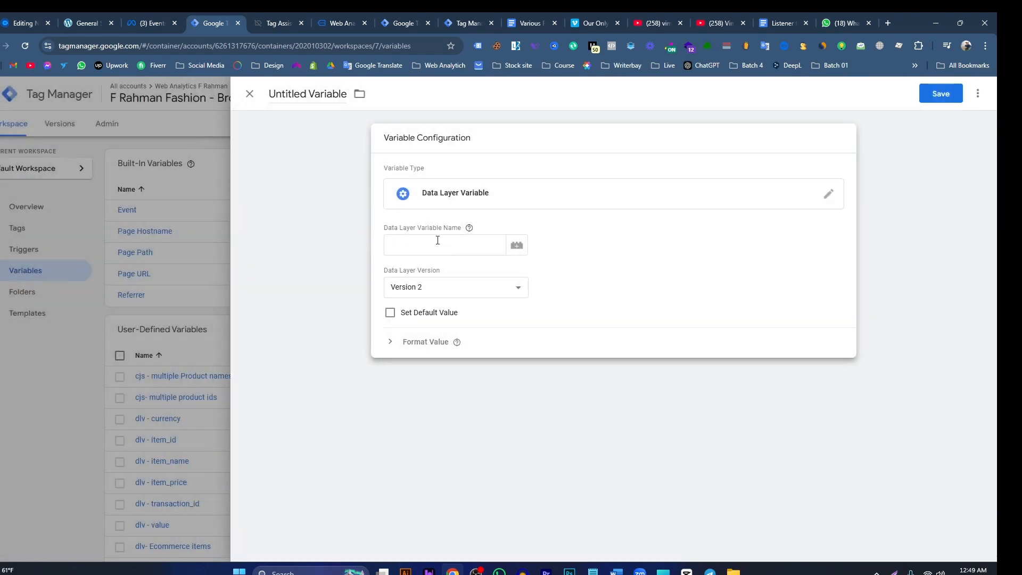
pyautogui.click(437, 240)
pyautogui.hotkey('ctrl', 'v')
# - Name the video_url variable dlv-video_url and save it
pyautogui.click(292, 96)
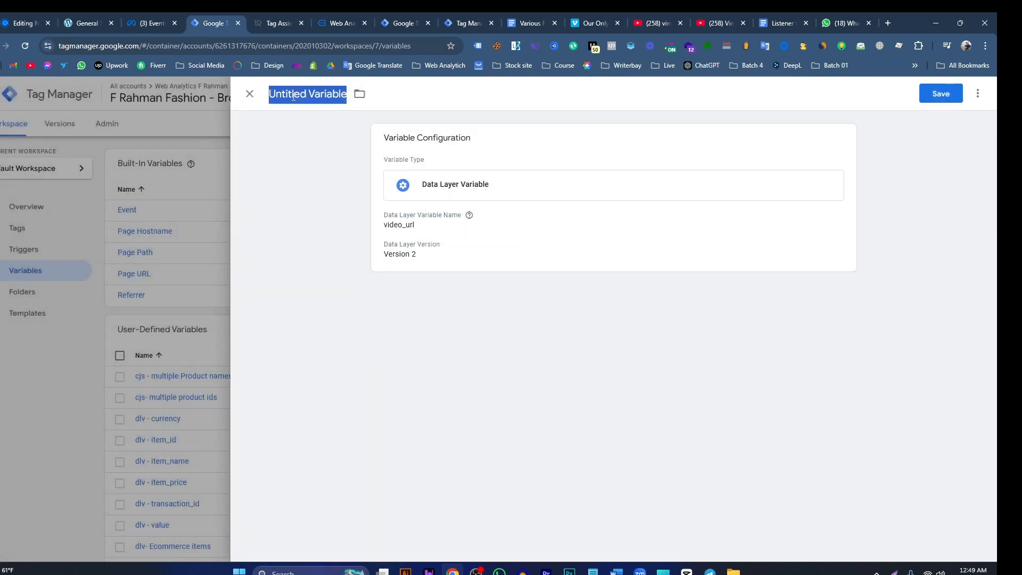
pyautogui.write('dlv-')
pyautogui.hotkey('ctrl', 'v')
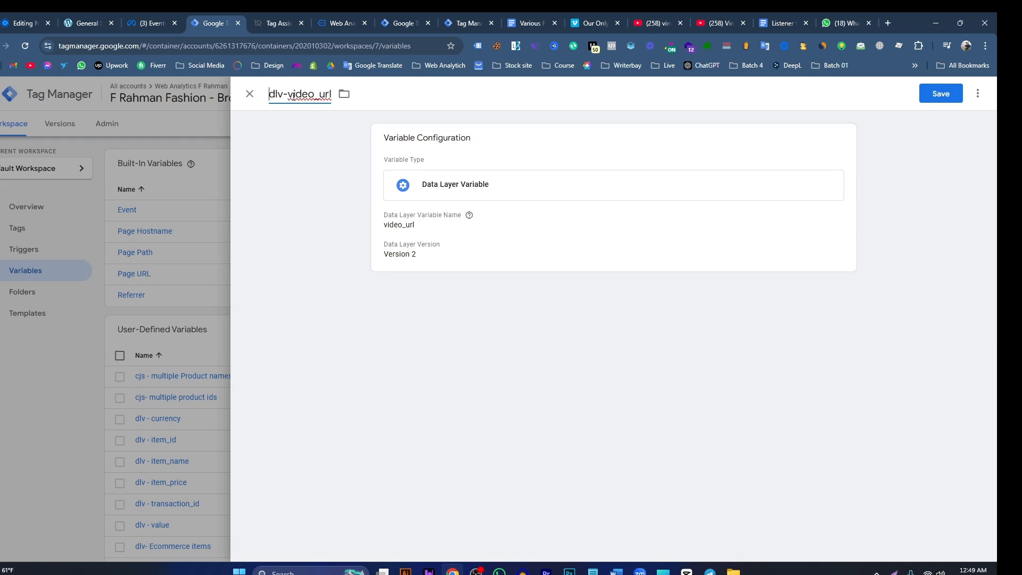
pyautogui.click(950, 99)
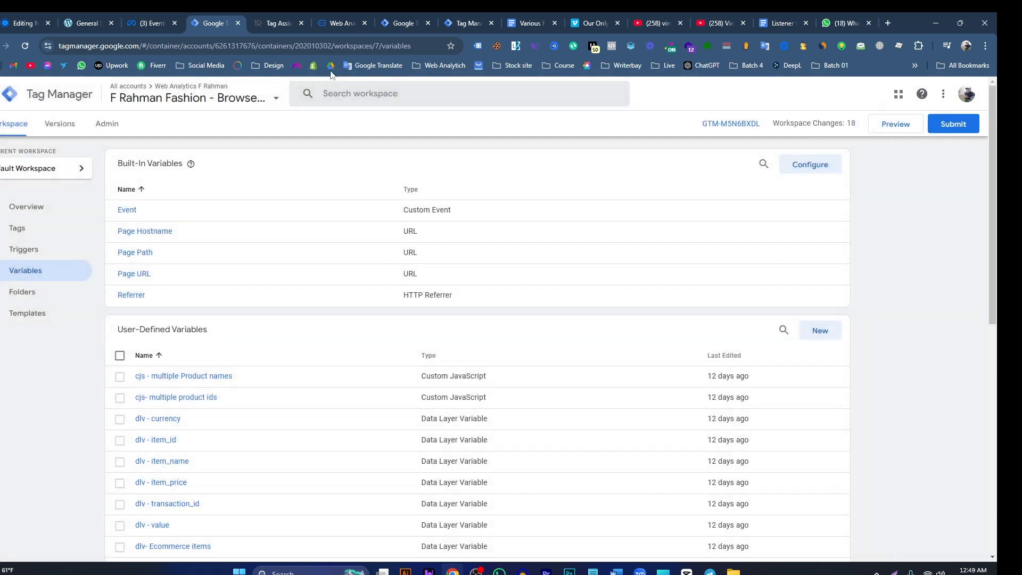
# - Copy the event name Vimeo Video from the API call in Tag Assistant
pyautogui.click(274, 24)
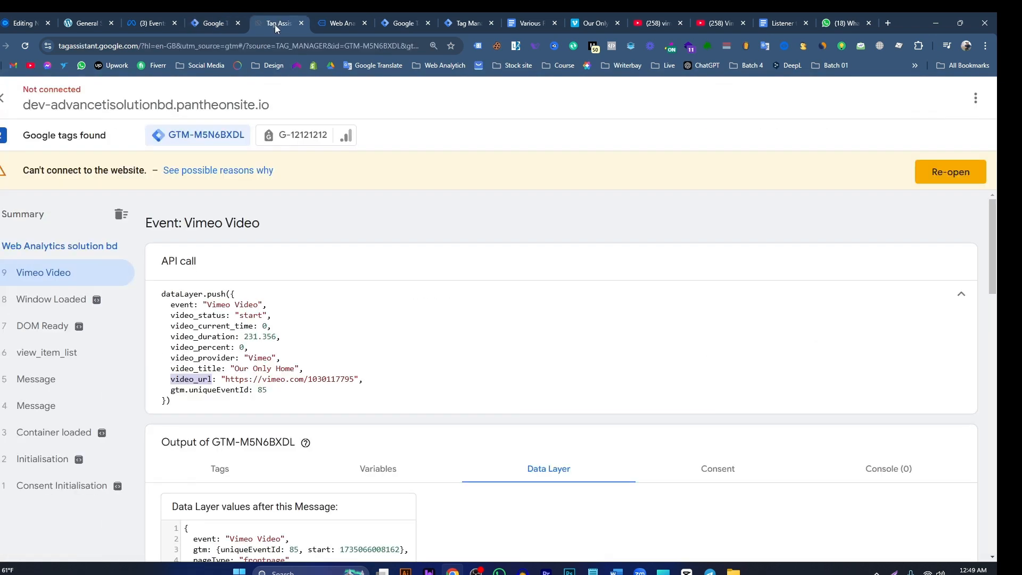
pyautogui.doubleClick(190, 306)
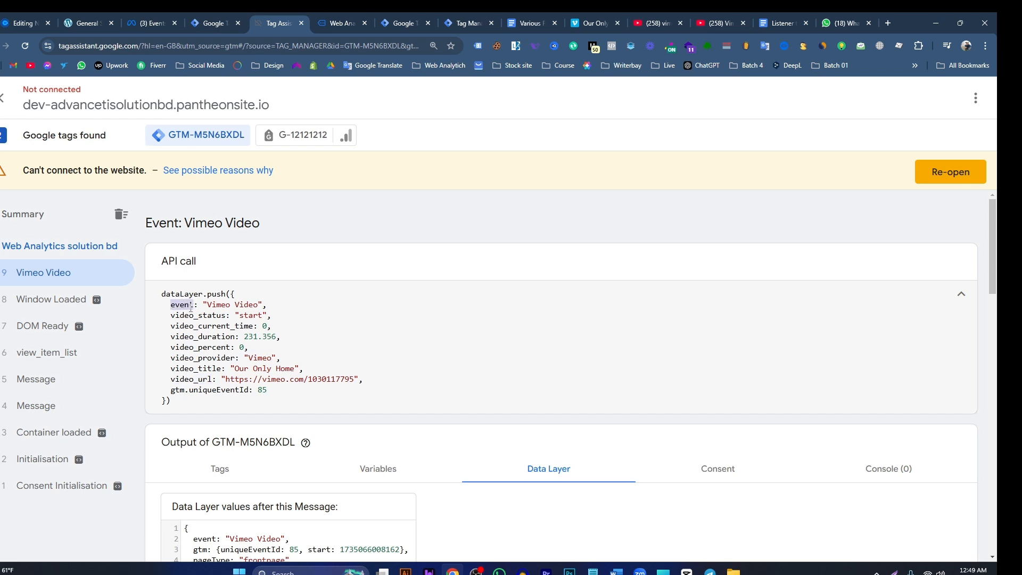
pyautogui.tripleClick(227, 306)
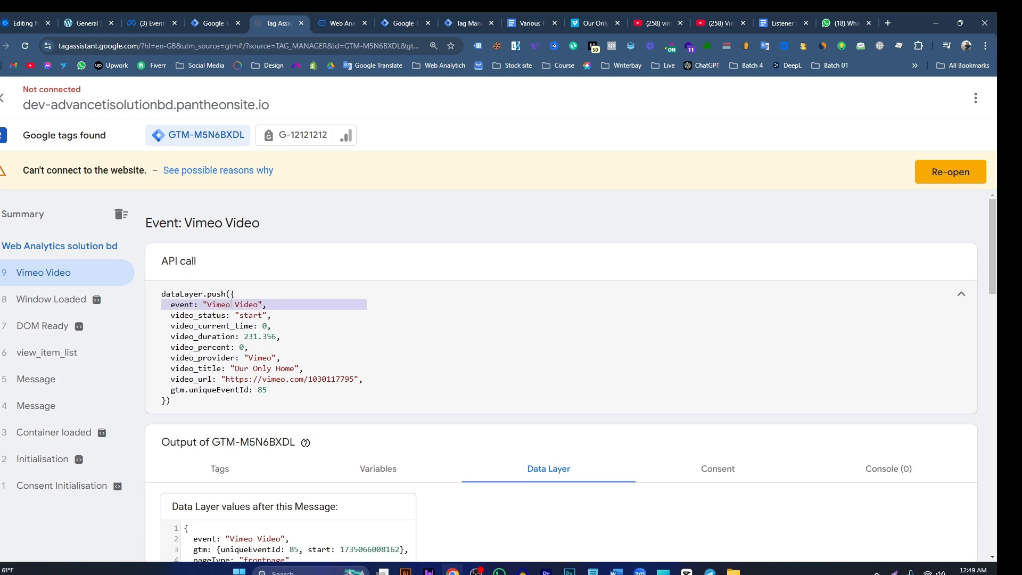
pyautogui.click(239, 305)
pyautogui.moveTo(260, 266); pyautogui.dragTo(216, 267)
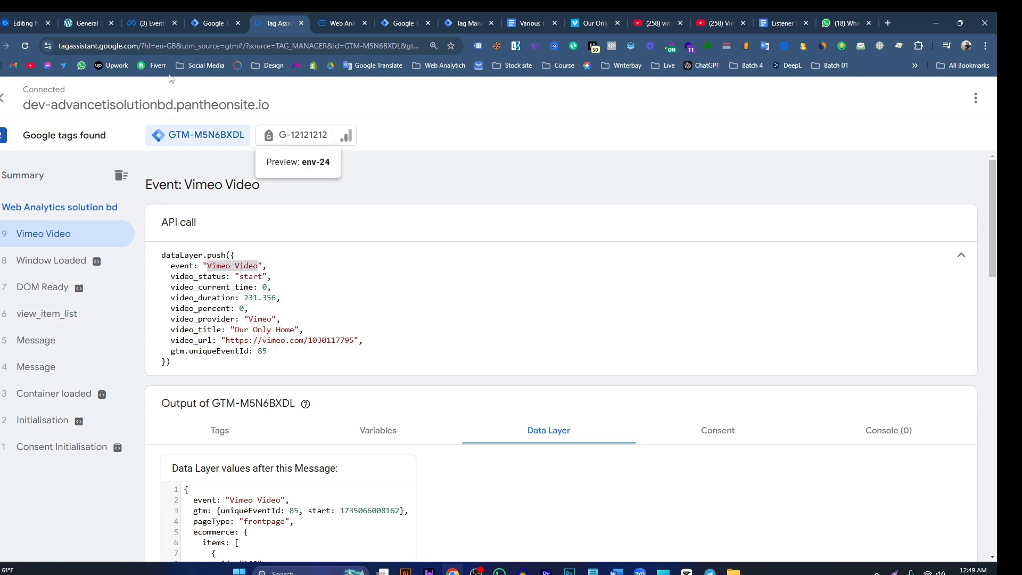
# - Create a Custom Event trigger in Tag Manager with the event name Vimeo Video
pyautogui.click(210, 23)
pyautogui.click(43, 251)
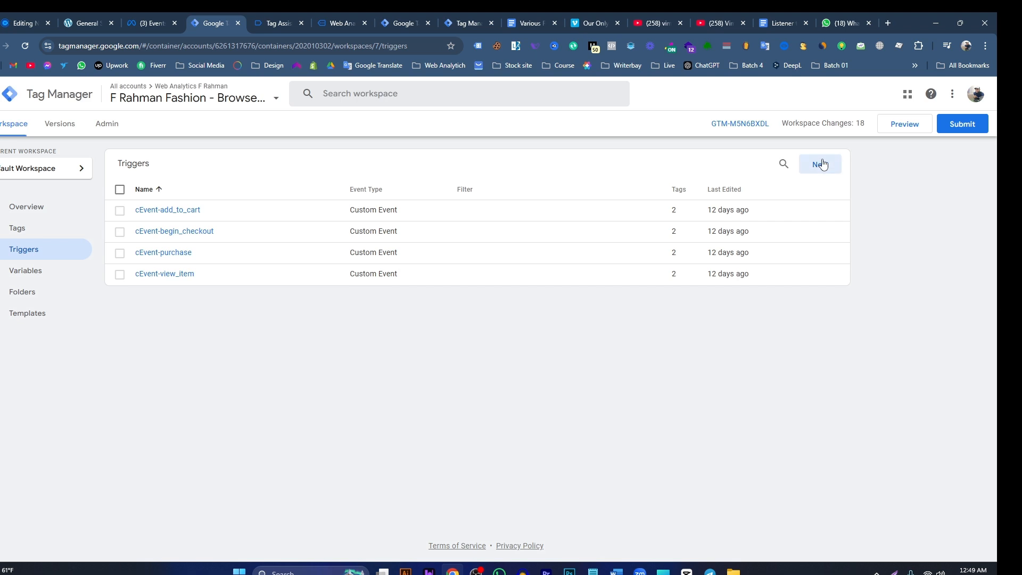
pyautogui.click(822, 164)
pyautogui.click(613, 195)
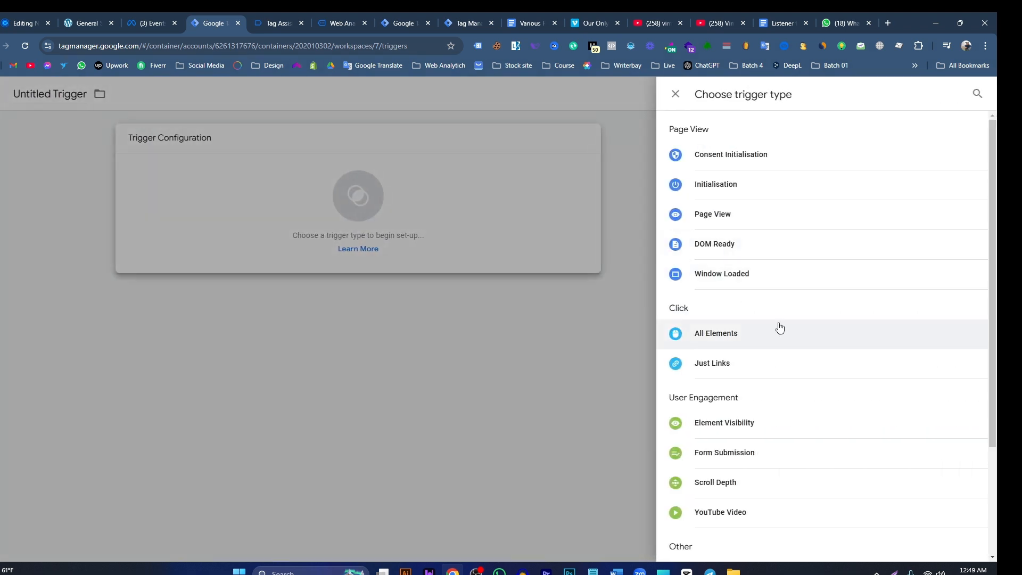
pyautogui.scroll(-3, 809, 397)
pyautogui.click(751, 423)
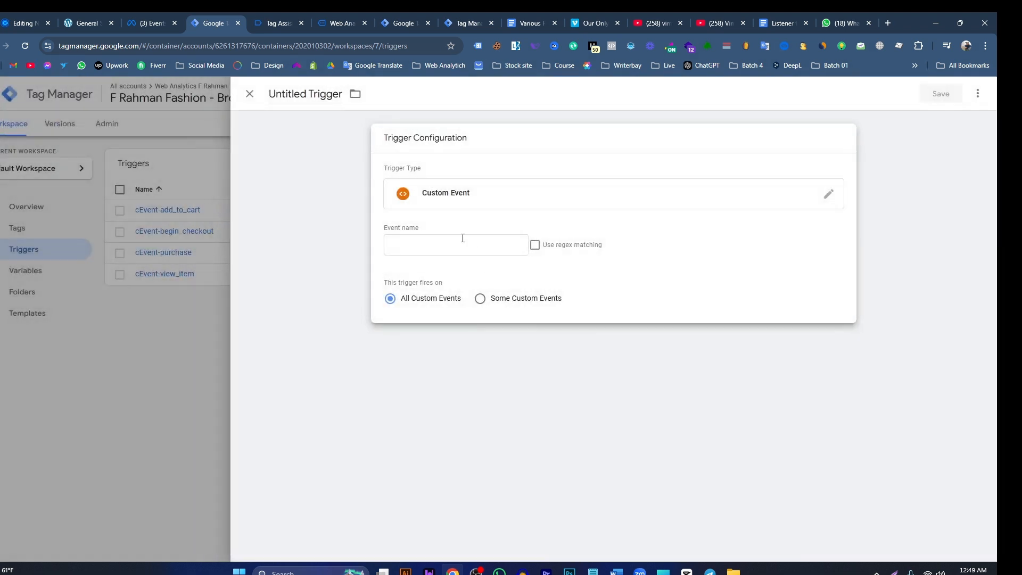
pyautogui.click(462, 238)
pyautogui.write('Vimeo Video')
# - Name the new trigger cEvent-Vimeo Video and save it
pyautogui.click(317, 98)
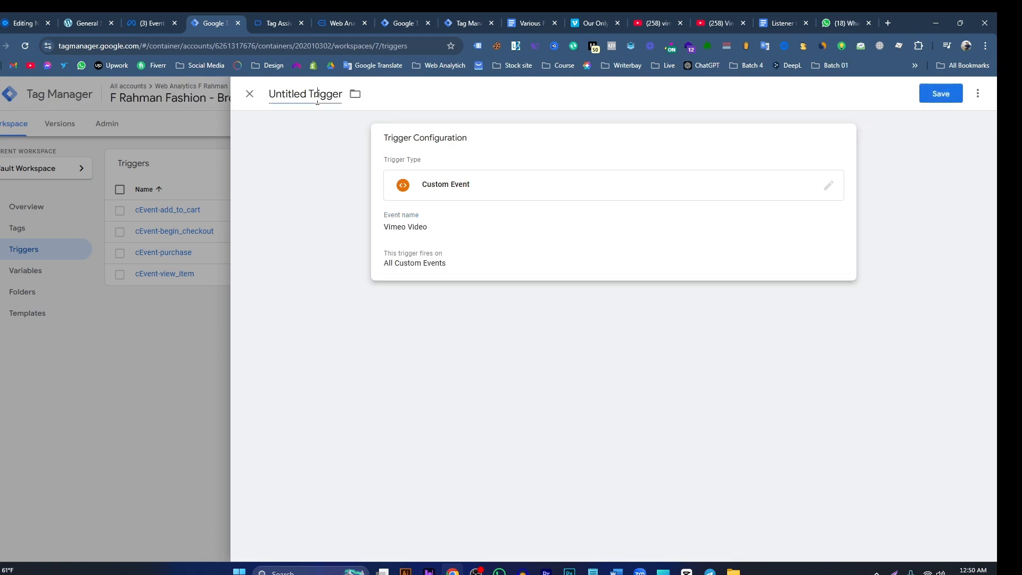
pyautogui.click(318, 99)
pyautogui.write('cEv')
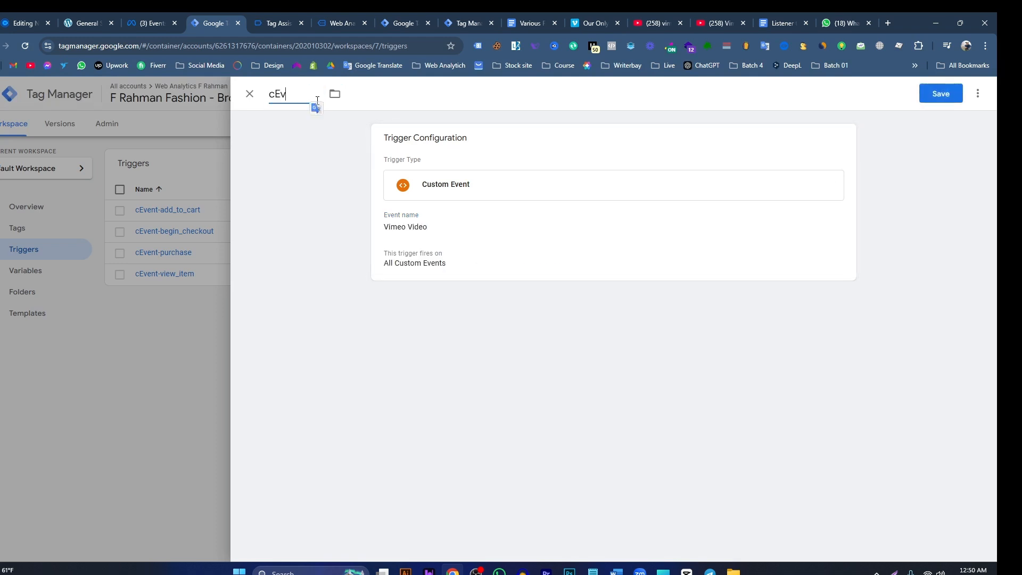
pyautogui.write('ent-')
pyautogui.write('Vimeo Video')
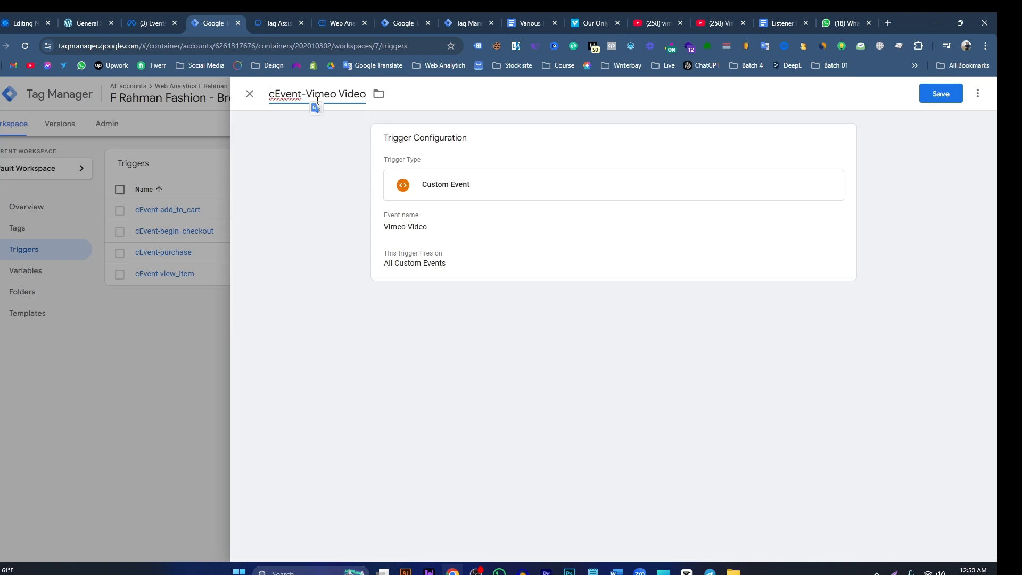
pyautogui.click(946, 94)
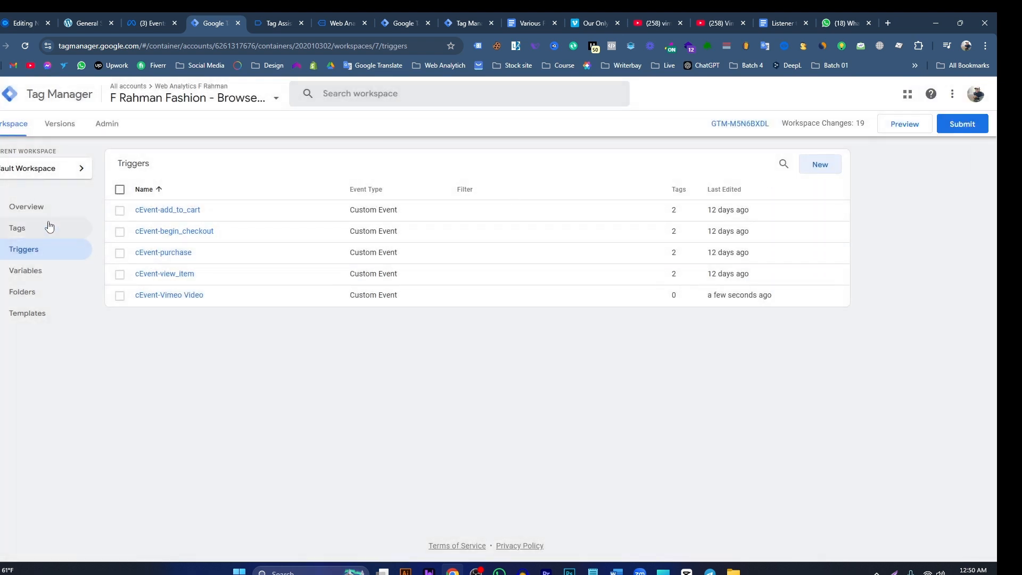
# - Make a copy of the existing tag Facebook Pixel || View Content
pyautogui.click(46, 226)
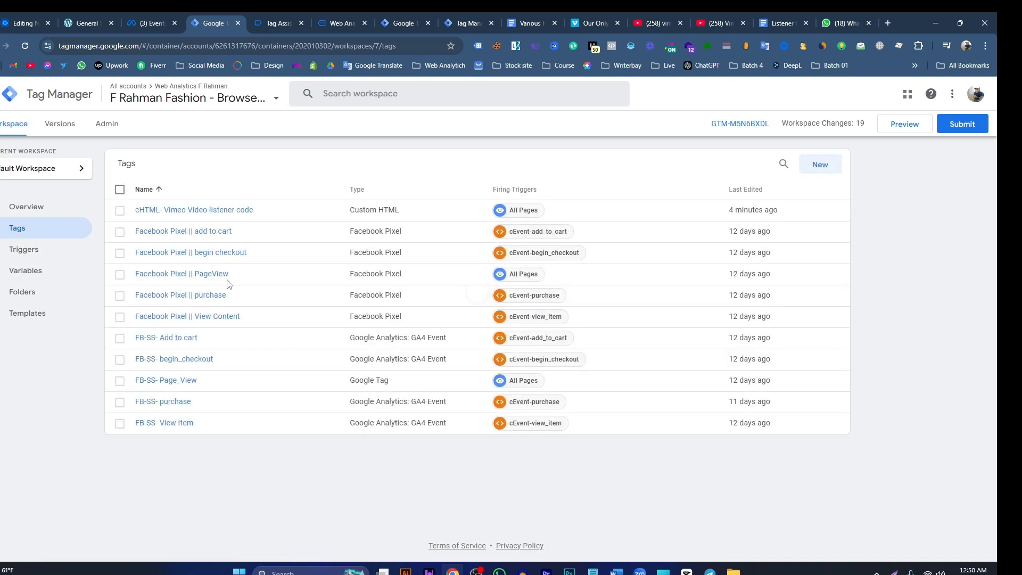
pyautogui.click(225, 315)
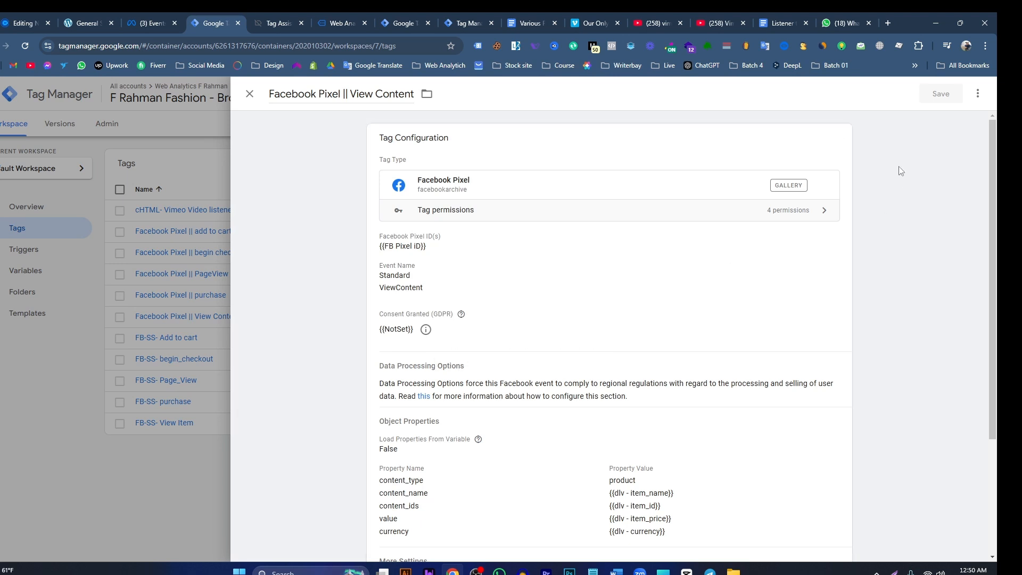
pyautogui.click(978, 93)
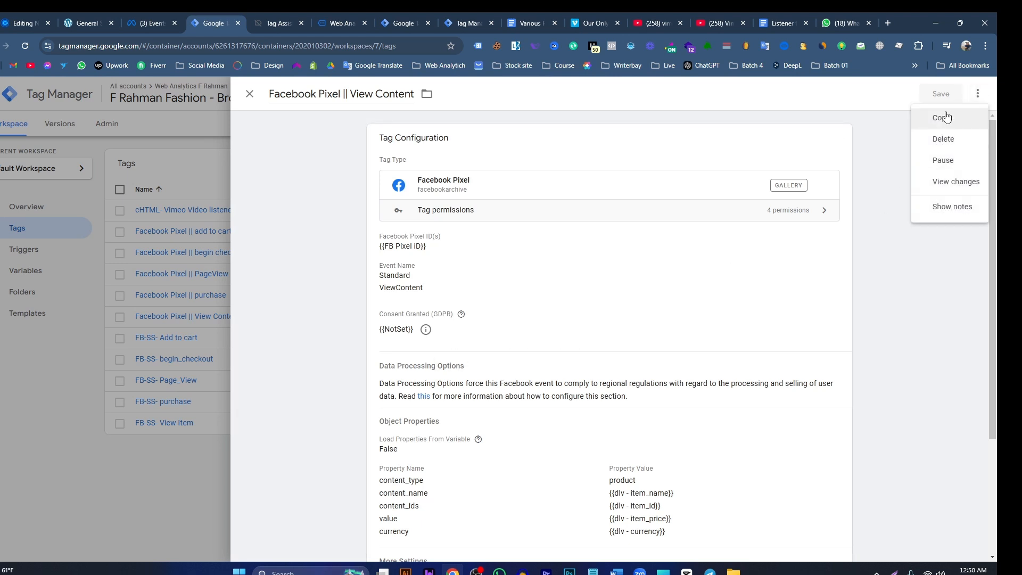
pyautogui.click(945, 117)
# - Rename the copied tag Facebook Pixel || Vimeo Video and open its tag configuration for editing
pyautogui.moveTo(311, 90); pyautogui.dragTo(260, 97)
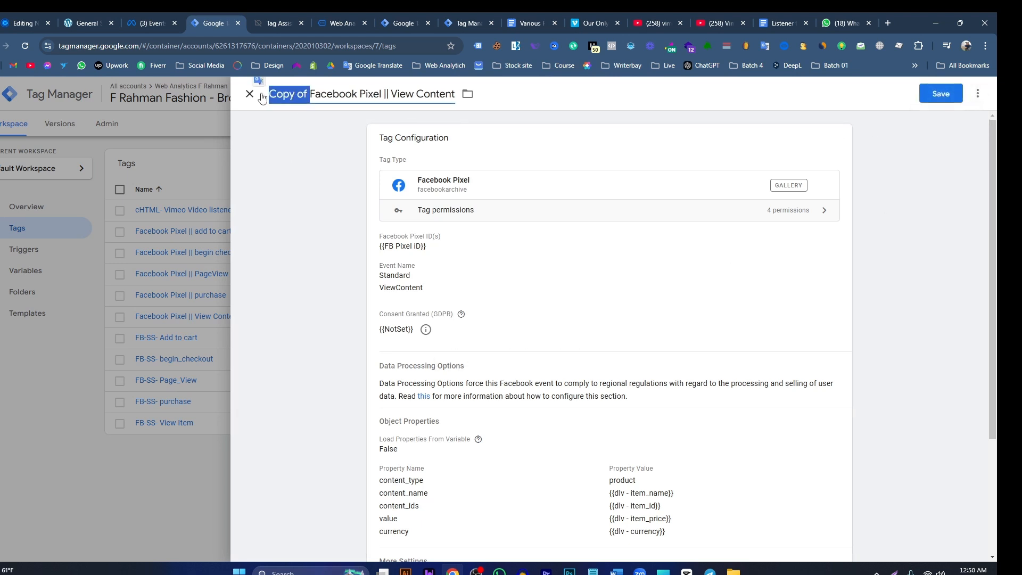
pyautogui.press('BackSpace')
pyautogui.moveTo(351, 91); pyautogui.dragTo(414, 95)
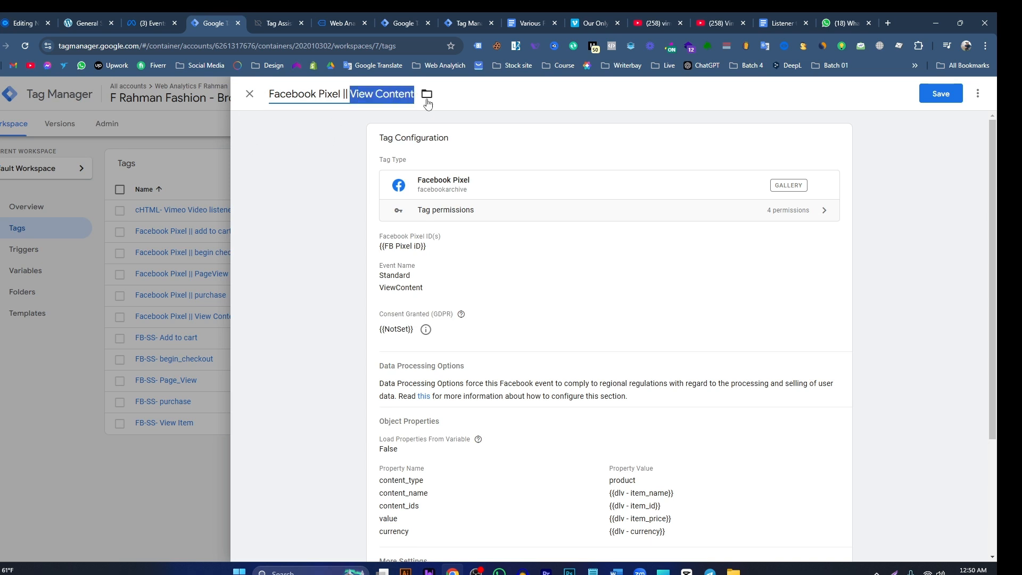
pyautogui.write('Vimeo Video')
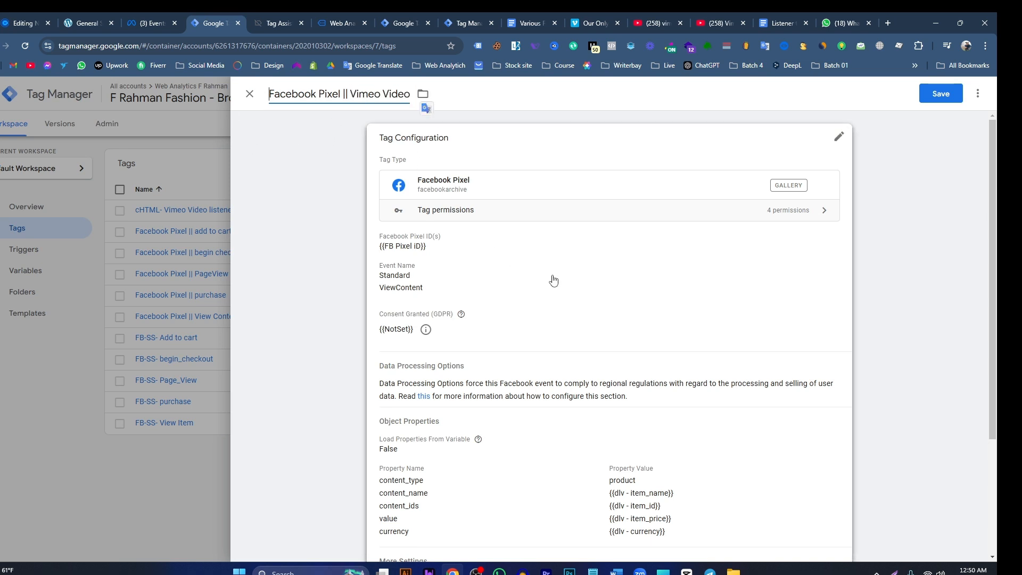
pyautogui.click(554, 281)
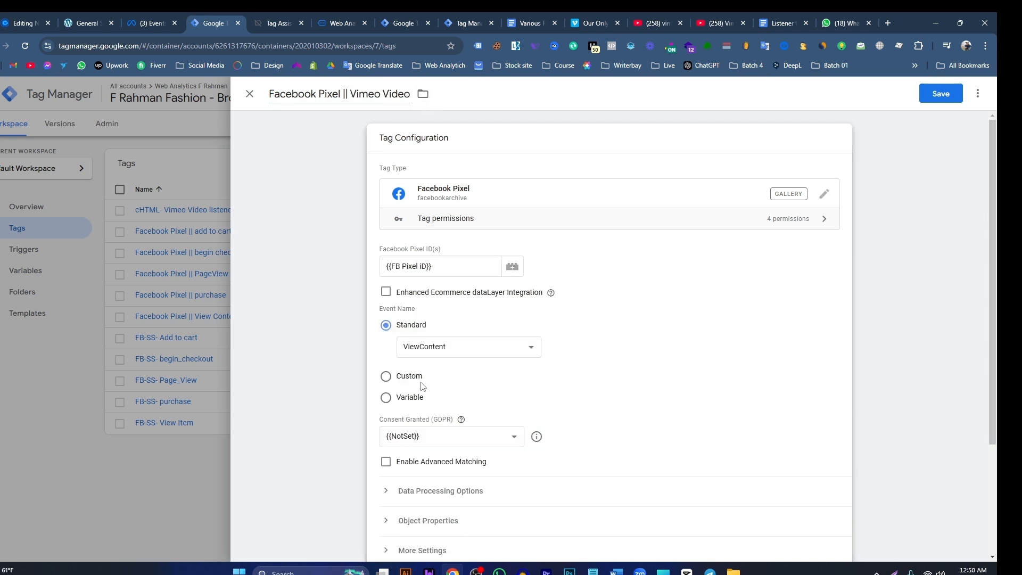
pyautogui.click(469, 346)
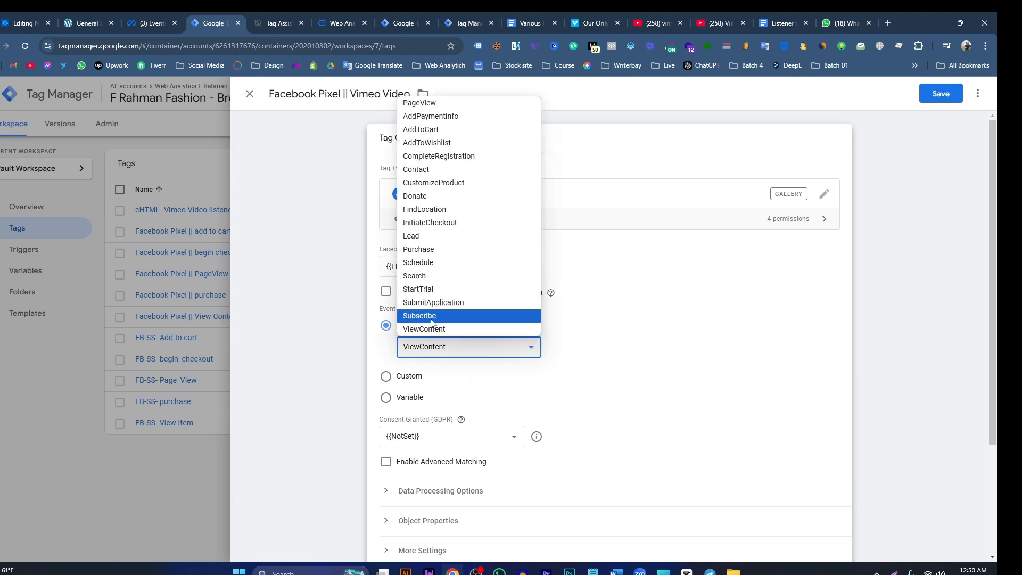
pyautogui.click(549, 293)
pyautogui.click(534, 342)
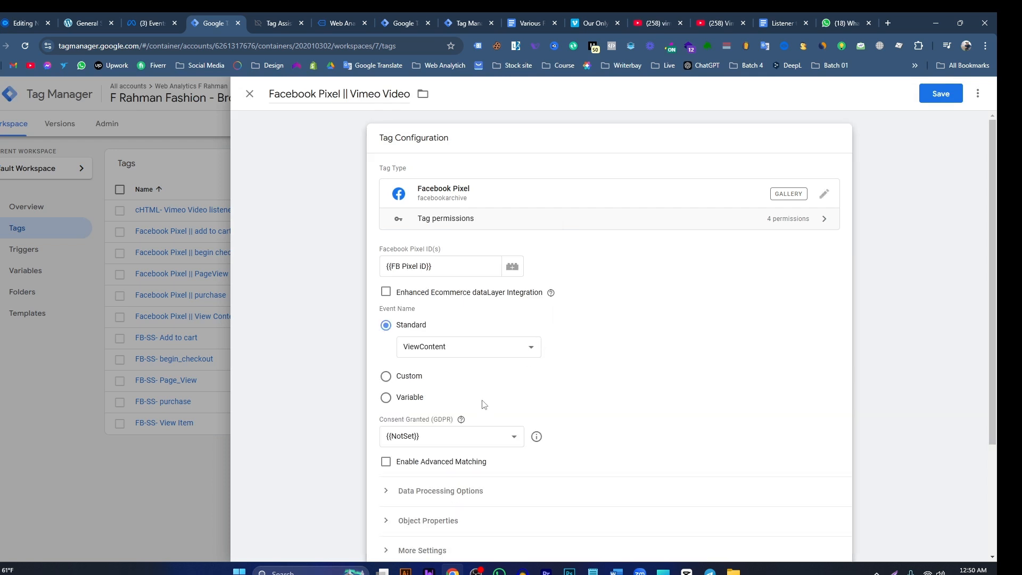
# - Switch the tag's event name to Custom and set it to Vimeo_Video
pyautogui.click(404, 377)
pyautogui.click(456, 368)
pyautogui.hotkey('ctrl', 'v')
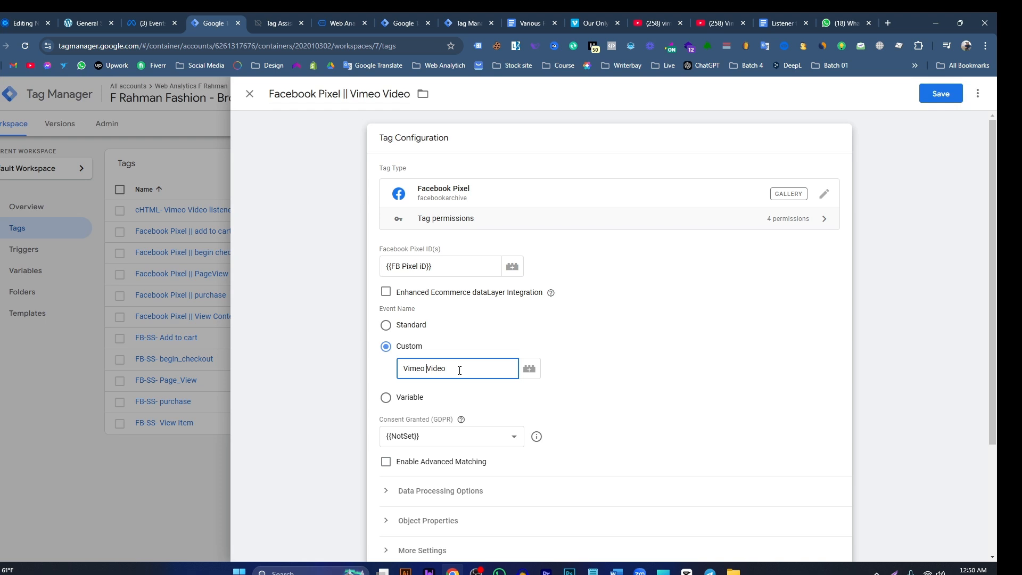
pyautogui.press('BackSpace')
pyautogui.write('_')
pyautogui.moveTo(452, 370); pyautogui.dragTo(405, 370)
pyautogui.click(591, 373)
# - Remove all the object properties inherited from the View Content tag: content_type, content_name, content_ids, value and currency
pyautogui.scroll(-3, 554, 363)
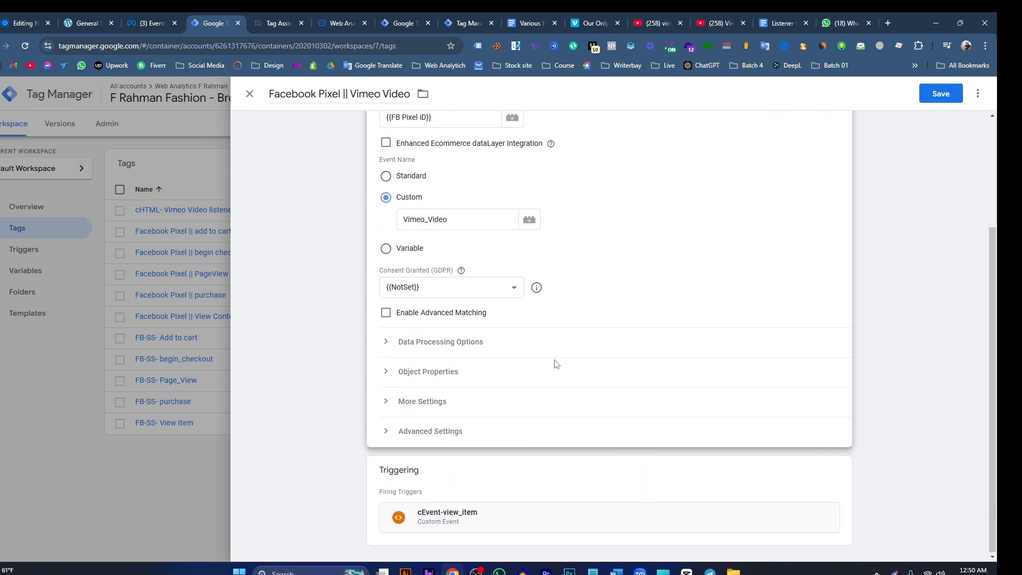
pyautogui.click(511, 382)
pyautogui.scroll(-3, 515, 382)
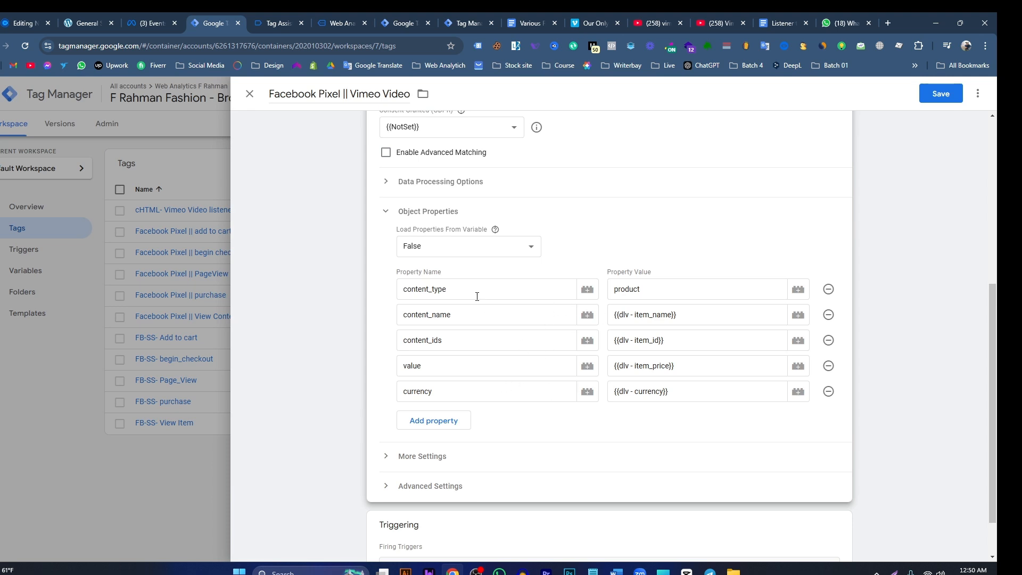
pyautogui.click(828, 289)
pyautogui.click(828, 290)
pyautogui.click(828, 290)
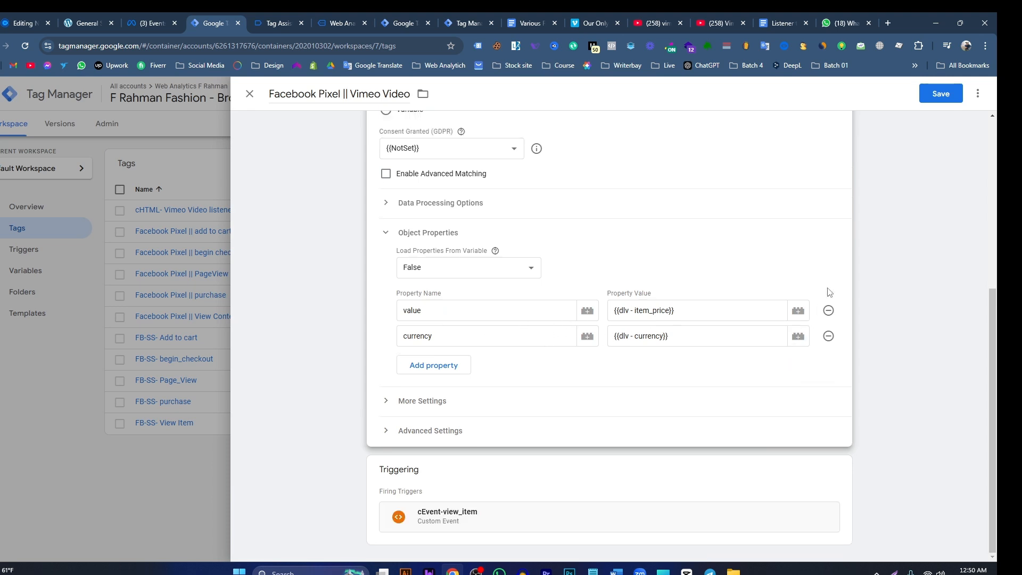
pyautogui.click(827, 310)
pyautogui.click(828, 336)
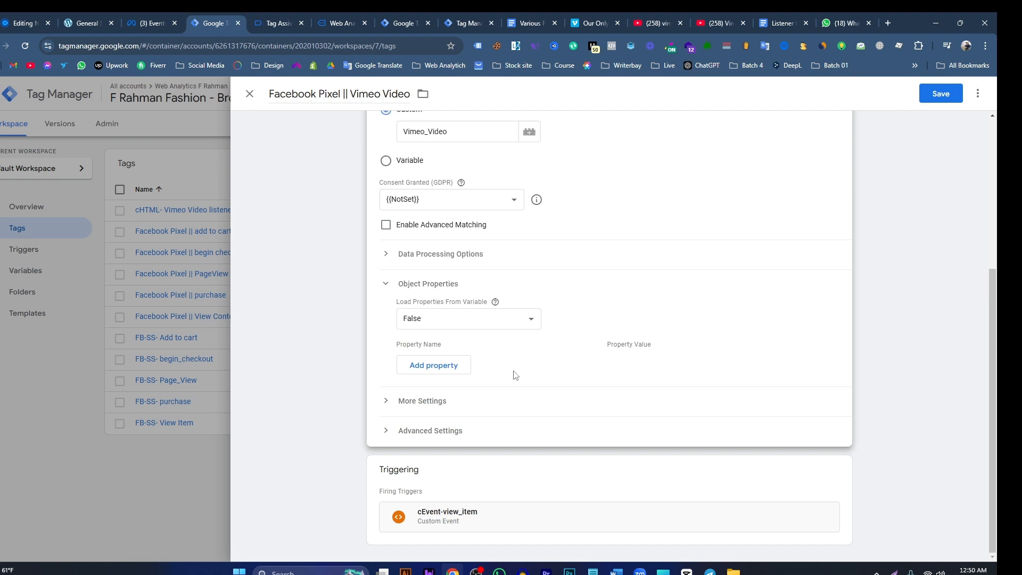
# - Add six blank property rows to the tag's object properties
pyautogui.click(451, 373)
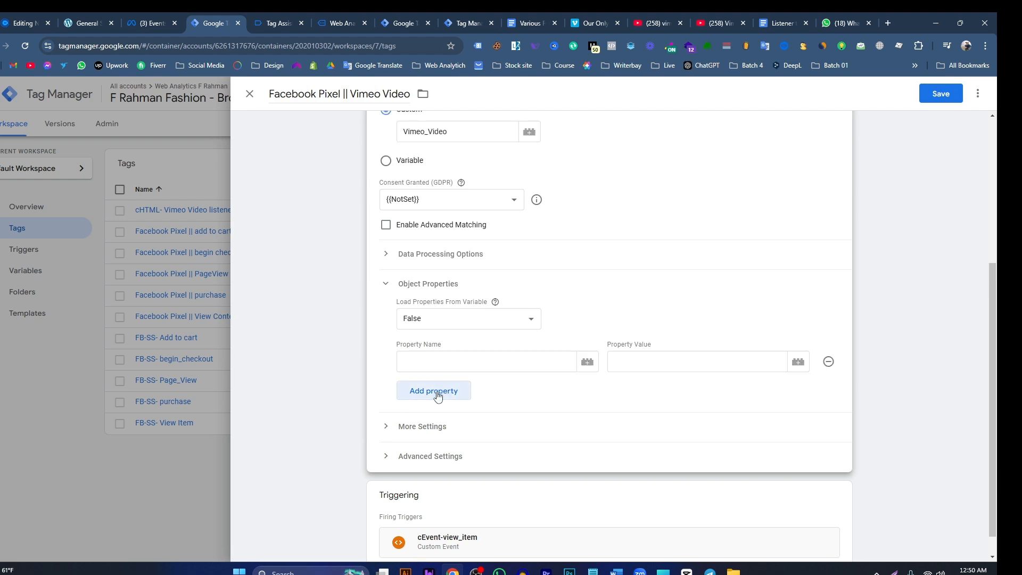
pyautogui.click(435, 392)
pyautogui.scroll(-1, 492, 329)
pyautogui.click(435, 367)
pyautogui.click(419, 394)
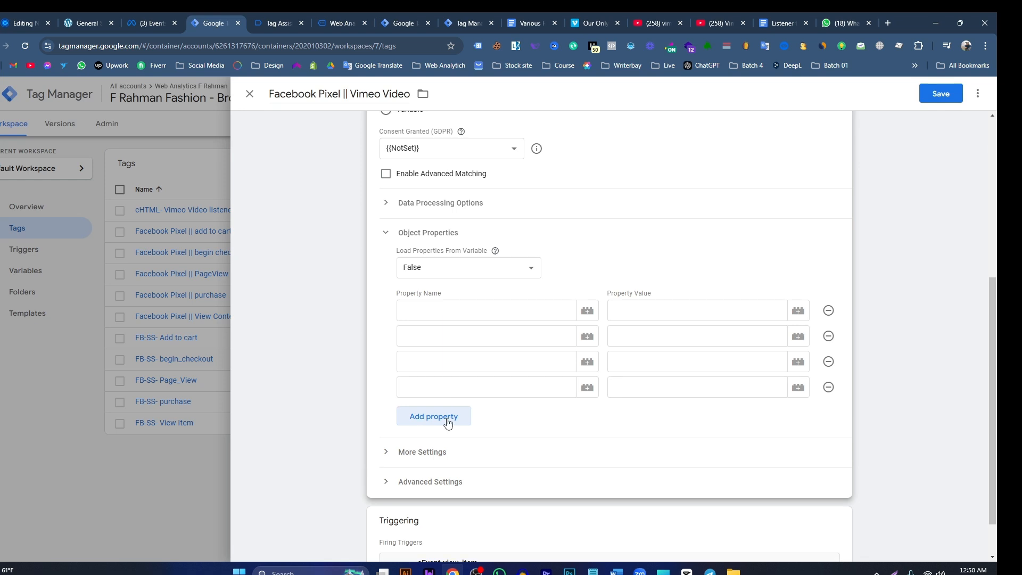
pyautogui.click(443, 419)
pyautogui.click(438, 448)
# - Copy video_status from the API call in Tag Assistant and enter it as the first property name in the Tag Manager tag
pyautogui.click(273, 23)
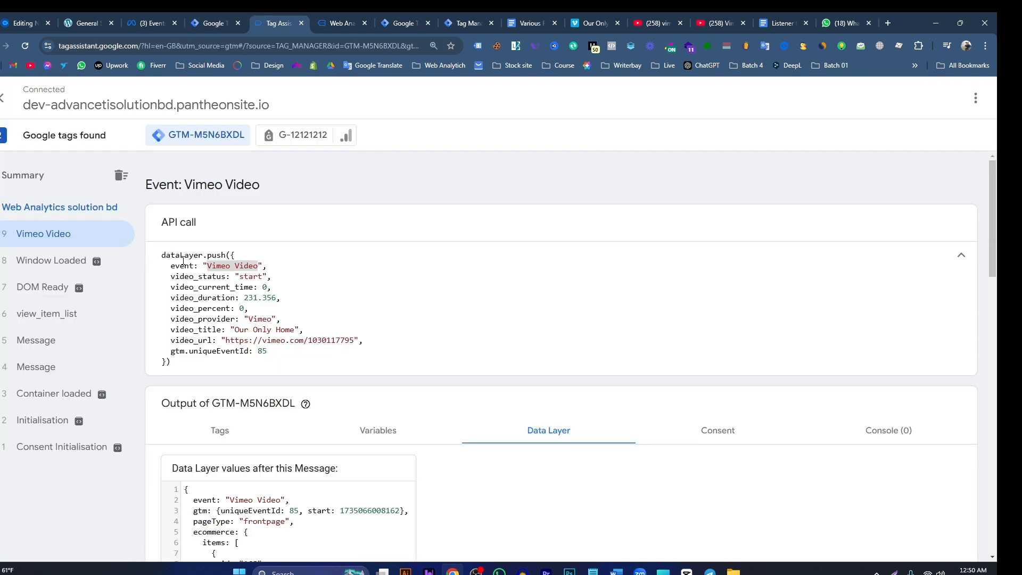
pyautogui.doubleClick(193, 277)
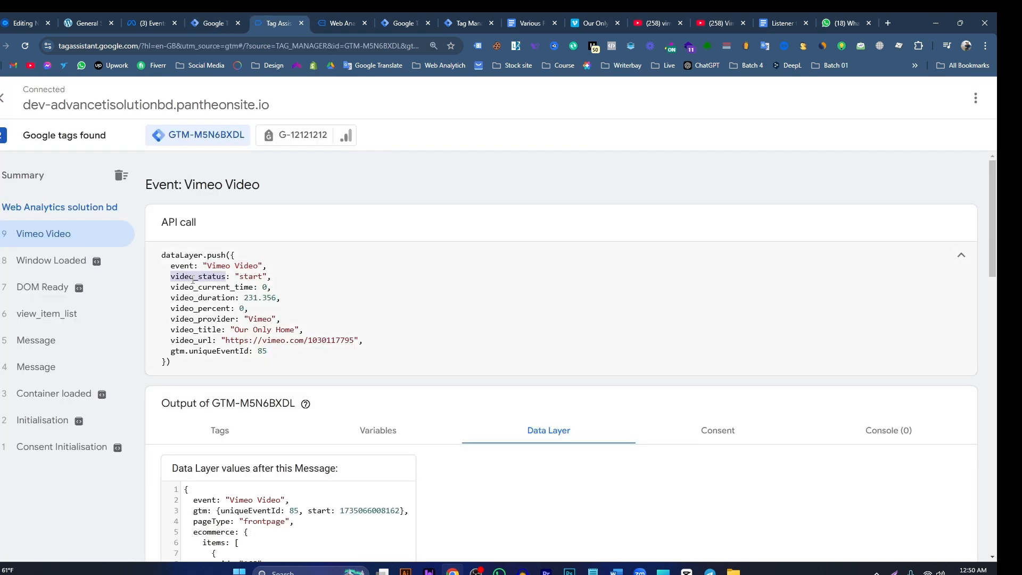
pyautogui.hotkey('ctrl', 'c')
pyautogui.click(213, 23)
pyautogui.click(426, 311)
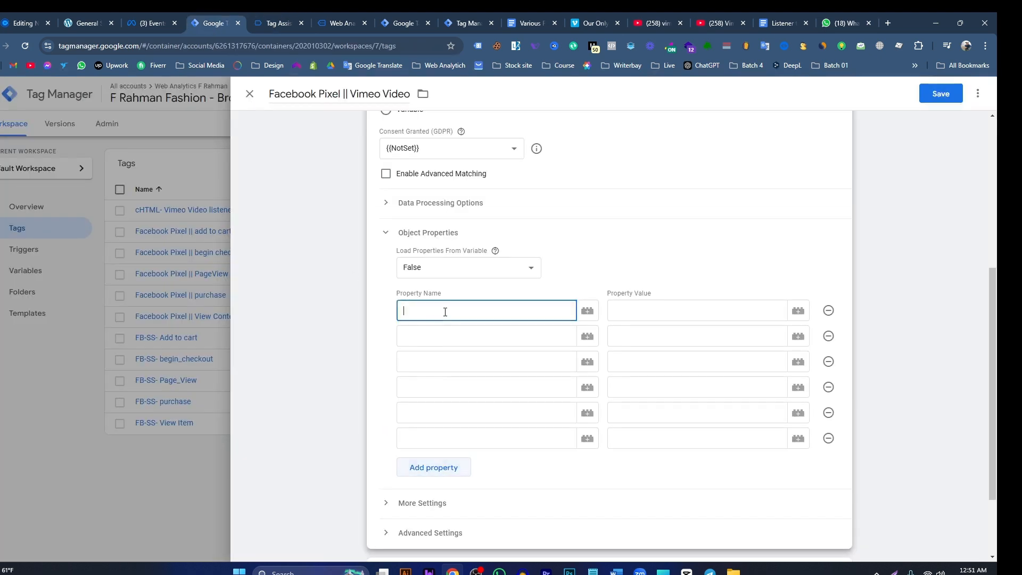
pyautogui.hotkey('ctrl', 'v')
# - Copy video_current_time from the Tag Assistant API call and enter it as the second property name of the tag
pyautogui.click(440, 346)
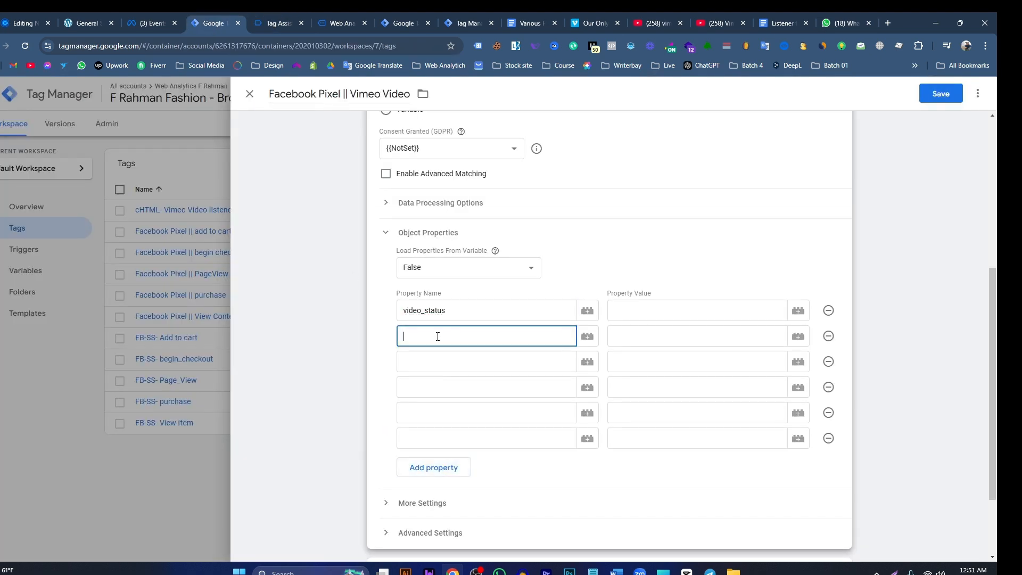
pyautogui.click(265, 26)
pyautogui.doubleClick(205, 290)
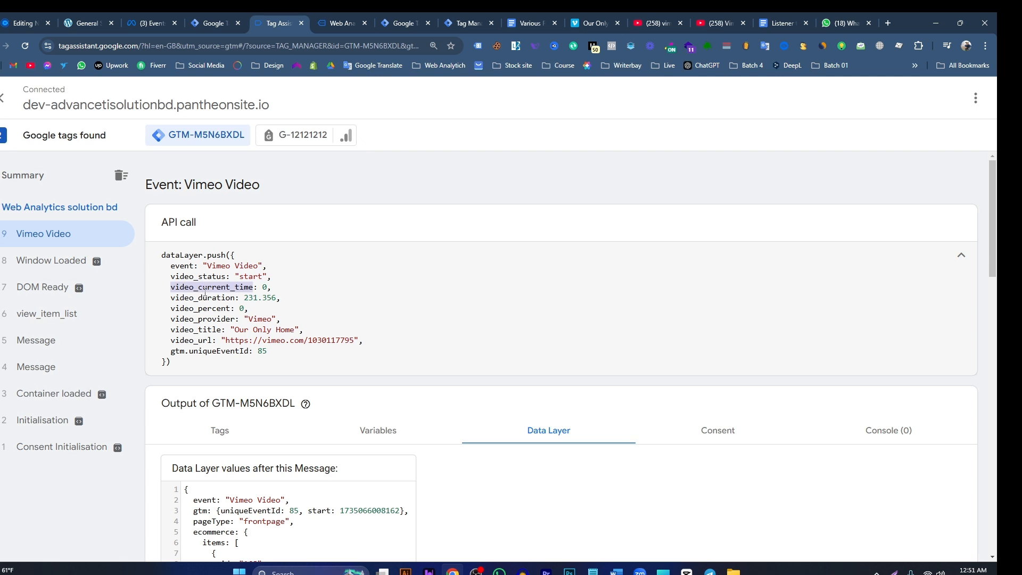
pyautogui.hotkey('ctrl', 'c')
pyautogui.click(213, 23)
pyautogui.click(430, 362)
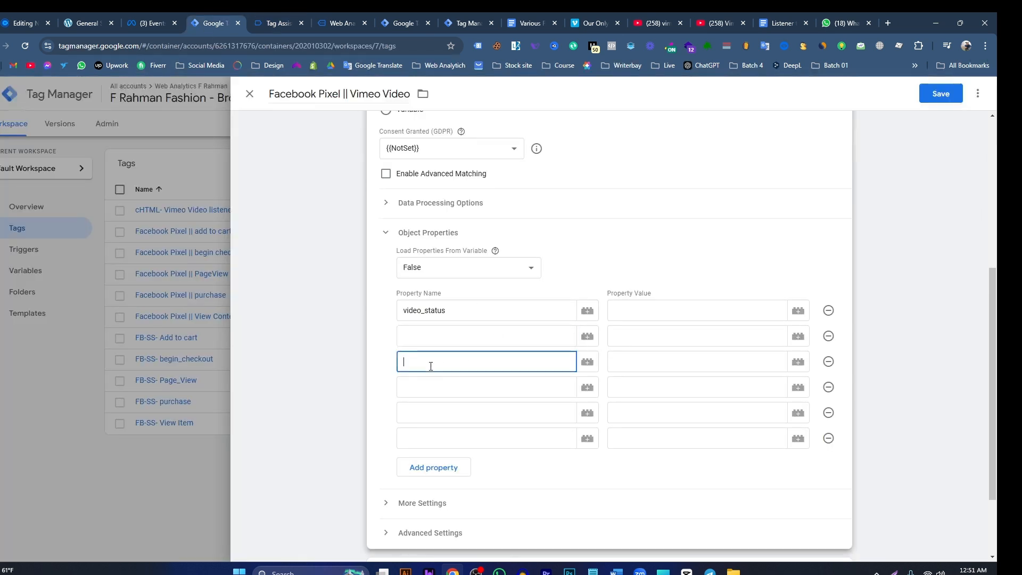
pyautogui.click(421, 334)
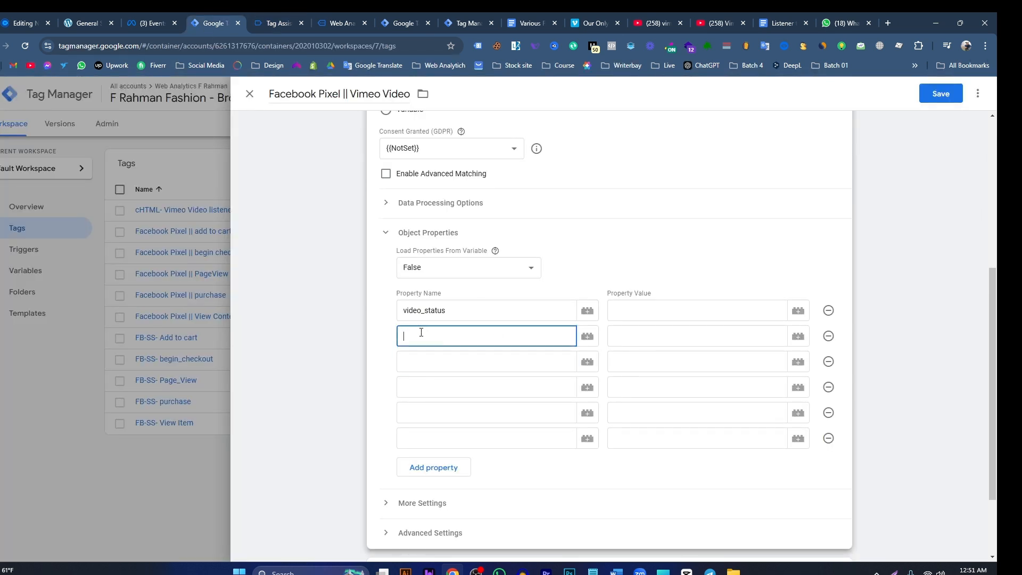
pyautogui.hotkey('ctrl', 'v')
# - Copy video_duration from the Tag Assistant API call and enter it as the third property name of the tag
pyautogui.click(422, 362)
pyautogui.click(278, 23)
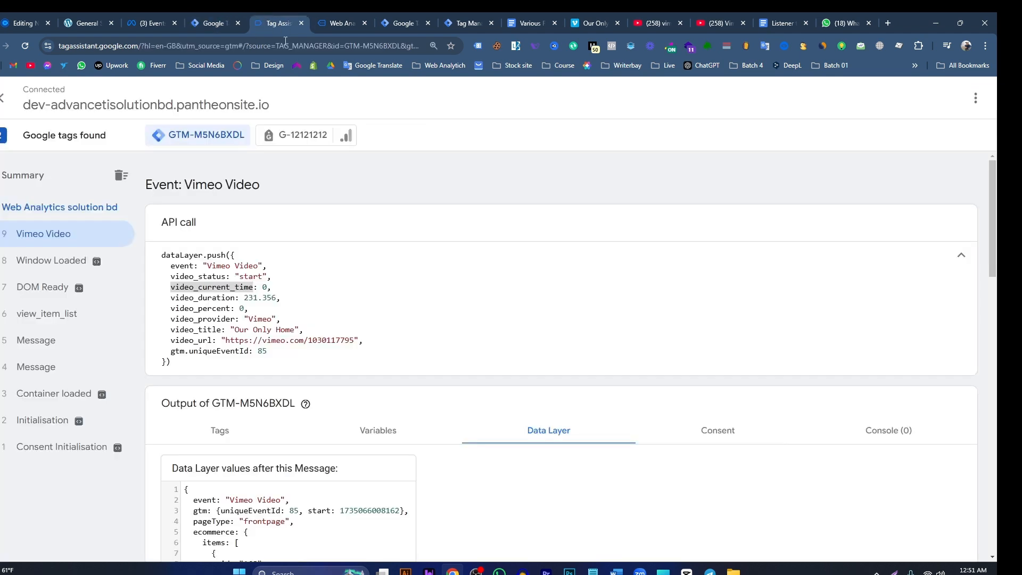
pyautogui.doubleClick(208, 297)
pyautogui.hotkey('ctrl', 'c')
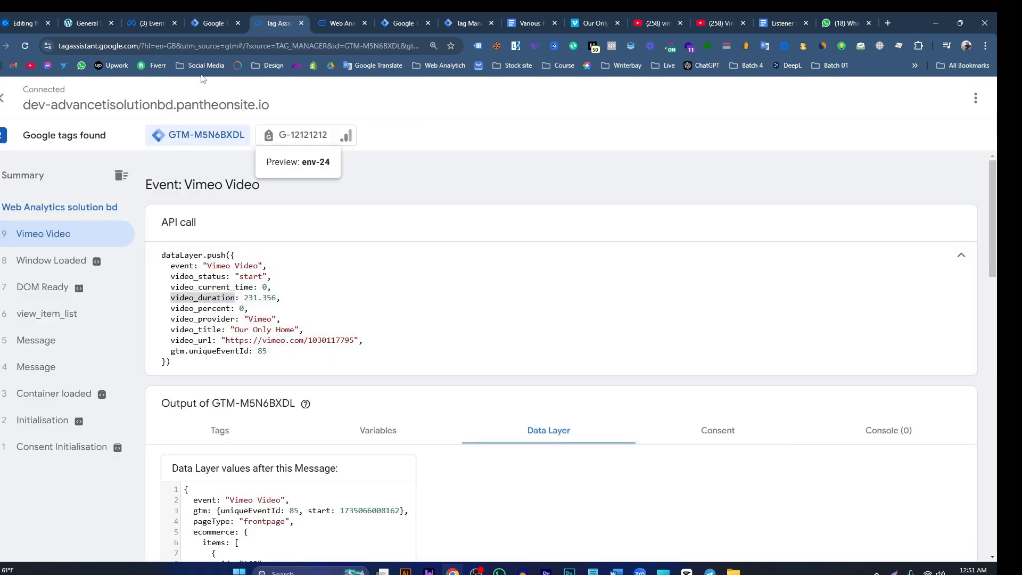
pyautogui.click(213, 23)
pyautogui.hotkey('ctrl', 'v')
# - Copy video_percent from the Tag Assistant API call and enter it as the fourth property name of the tag
pyautogui.click(435, 389)
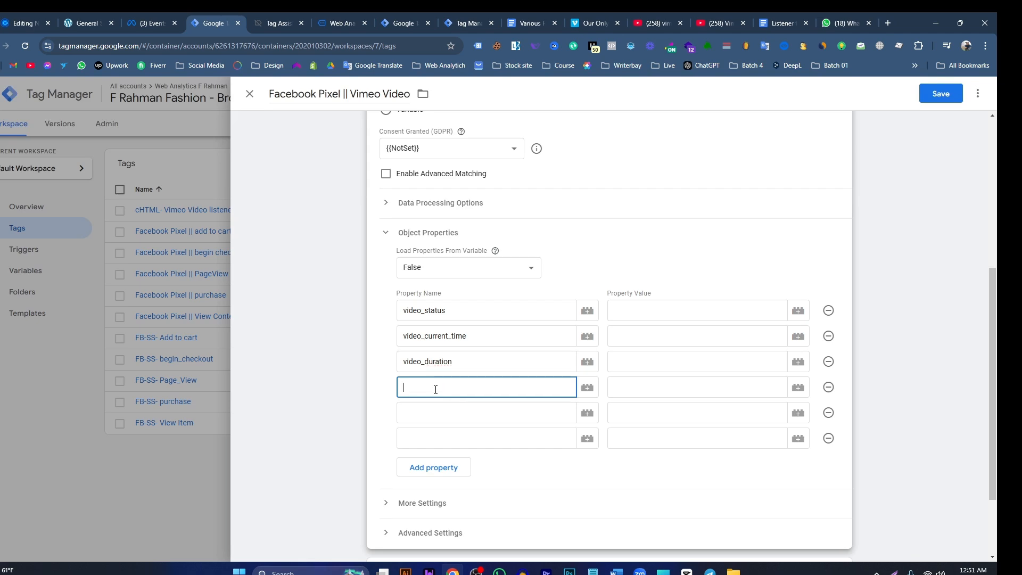
pyautogui.click(276, 23)
pyautogui.doubleClick(211, 347)
pyautogui.hotkey('ctrl', 'c')
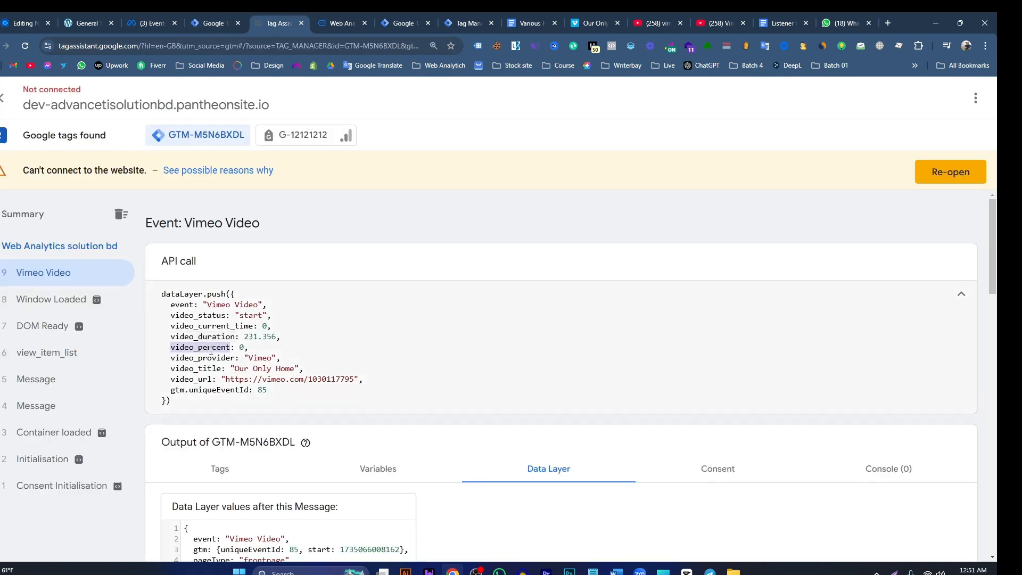
pyautogui.click(212, 23)
pyautogui.hotkey('ctrl', 'v')
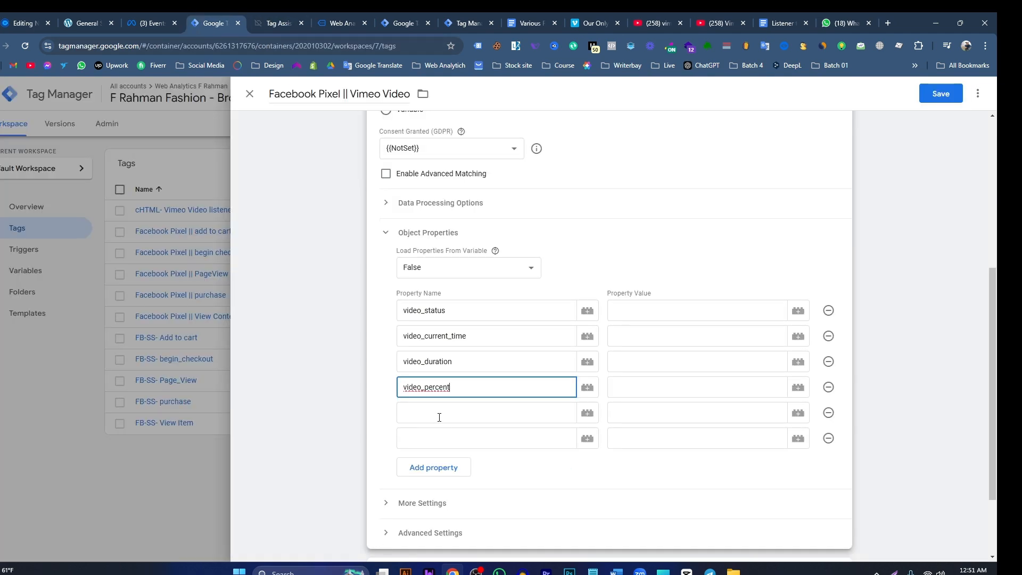
# - Copy video_provider from the Tag Assistant API call and enter it as the fifth property name of the tag
pyautogui.click(442, 415)
pyautogui.click(271, 23)
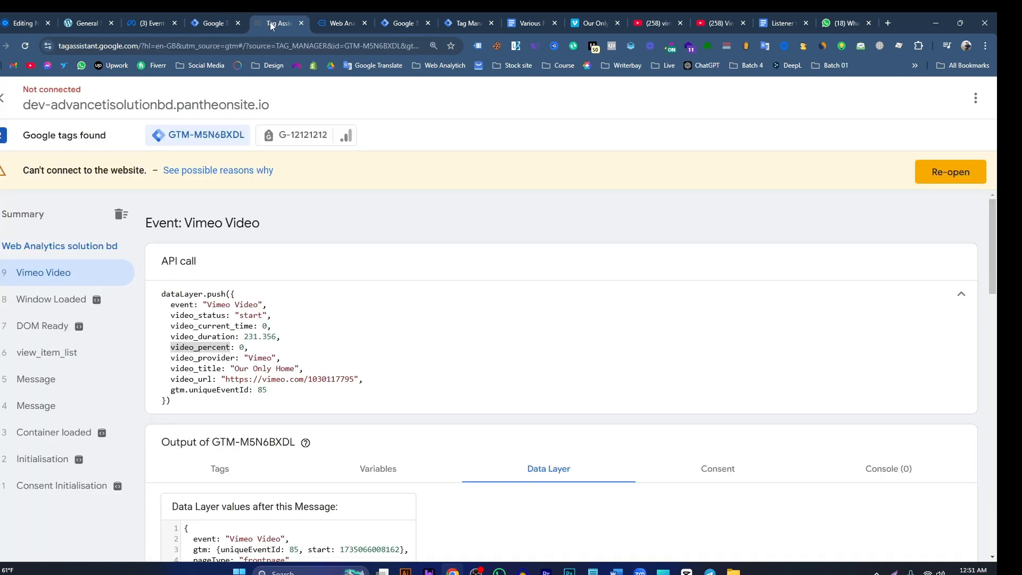
pyautogui.doubleClick(202, 368)
pyautogui.doubleClick(205, 357)
pyautogui.hotkey('ctrl', 'c')
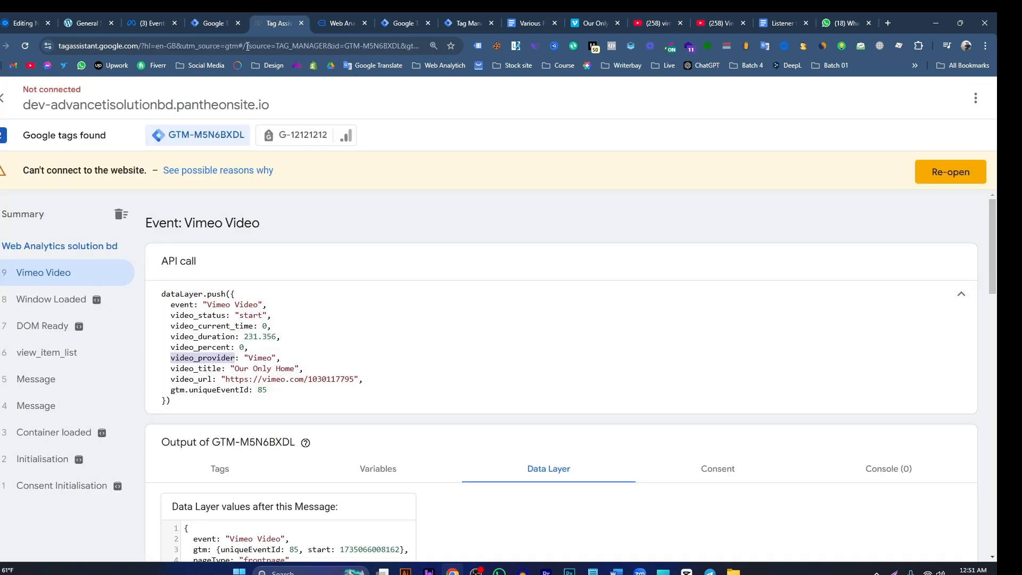
pyautogui.click(213, 23)
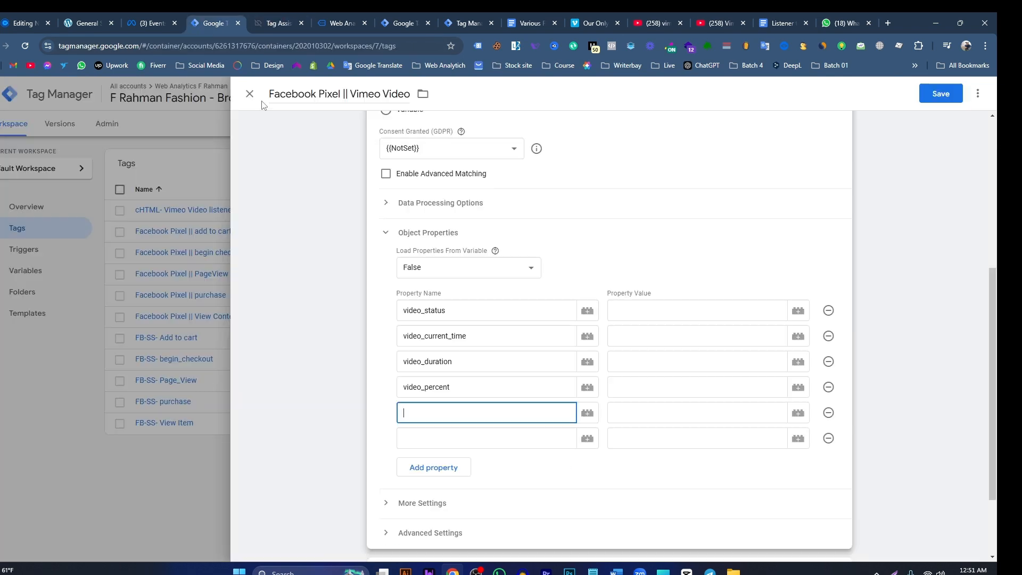
pyautogui.hotkey('ctrl', 'v')
# - Copy video_title from the Tag Assistant API call into the sixth property name, and add a seventh blank property row
pyautogui.click(429, 438)
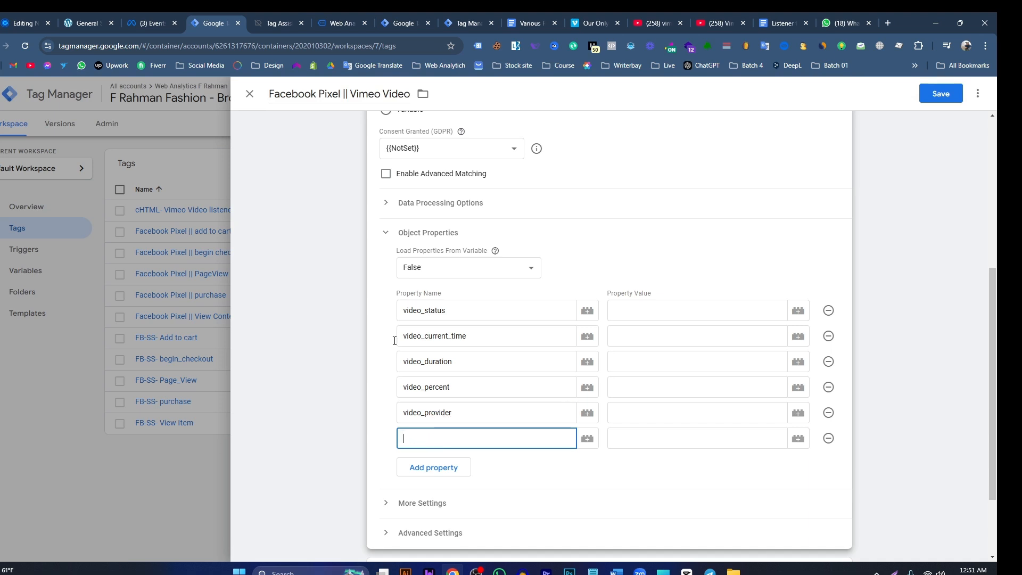
pyautogui.click(278, 23)
pyautogui.doubleClick(200, 367)
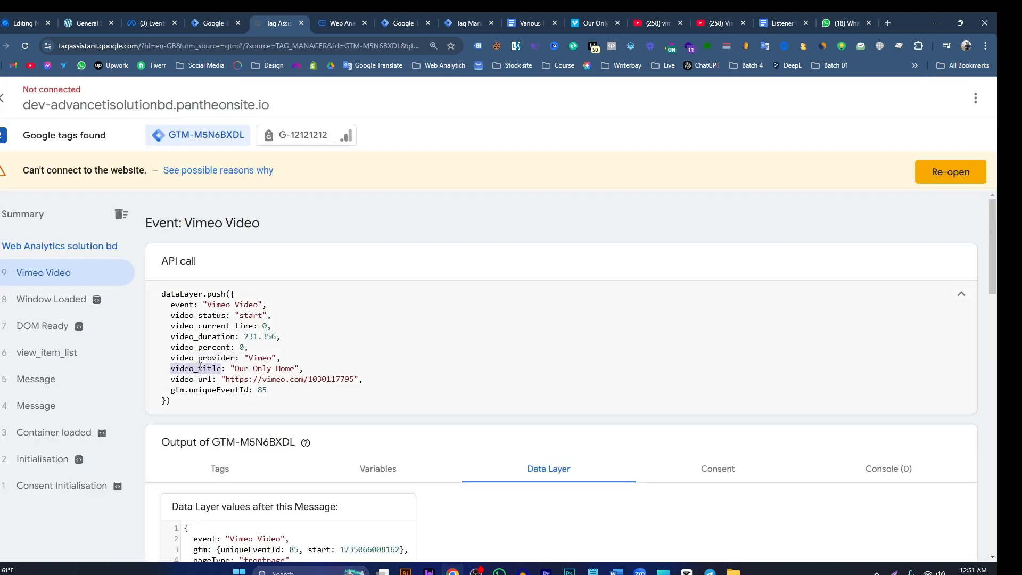
pyautogui.hotkey('ctrl', 'c')
pyautogui.click(213, 23)
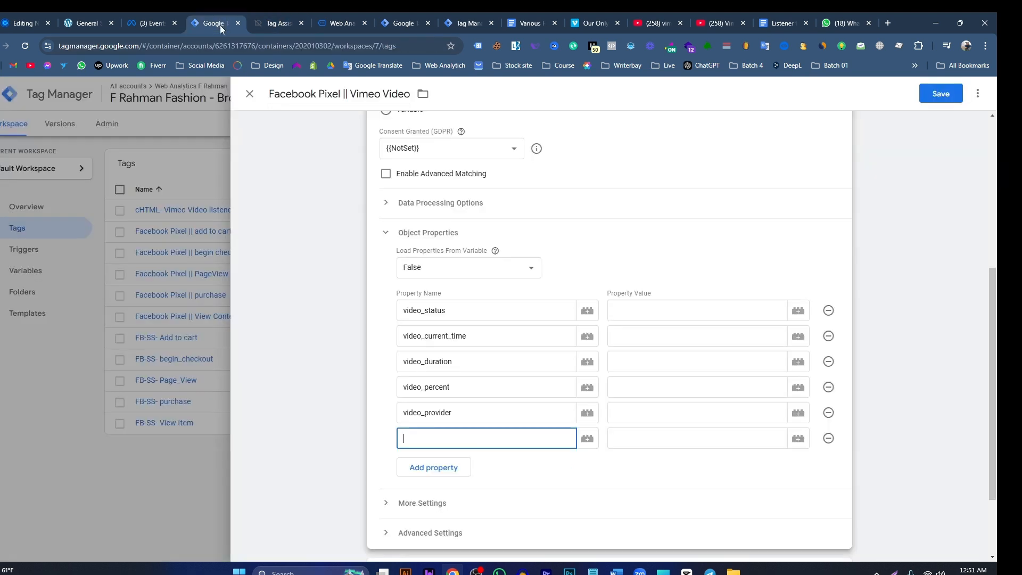
pyautogui.hotkey('ctrl', 'v')
pyautogui.click(437, 466)
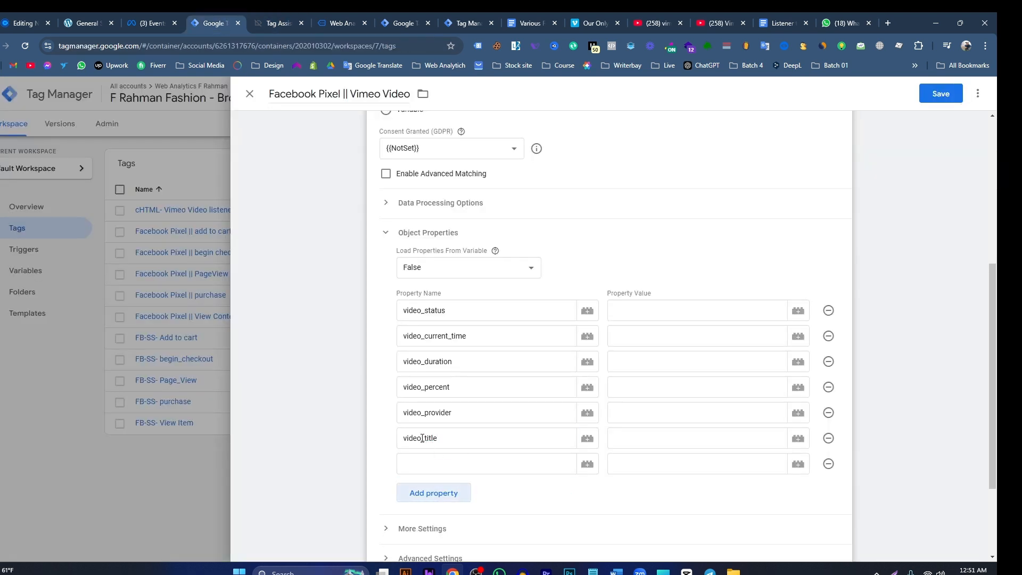
# - Copy video_url from the Tag Assistant API call and enter it as the seventh property name of the tag
pyautogui.click(277, 23)
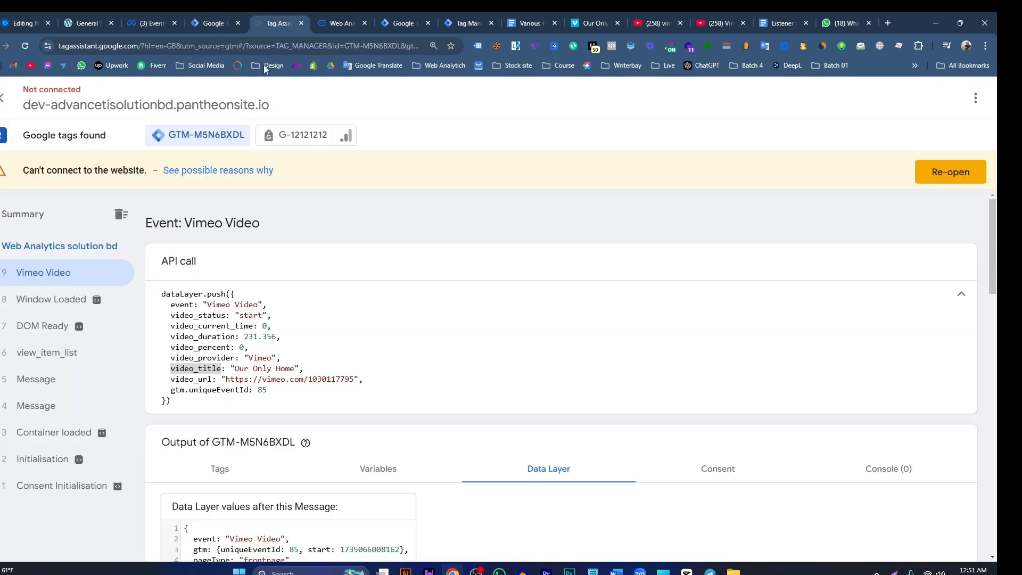
pyautogui.doubleClick(191, 379)
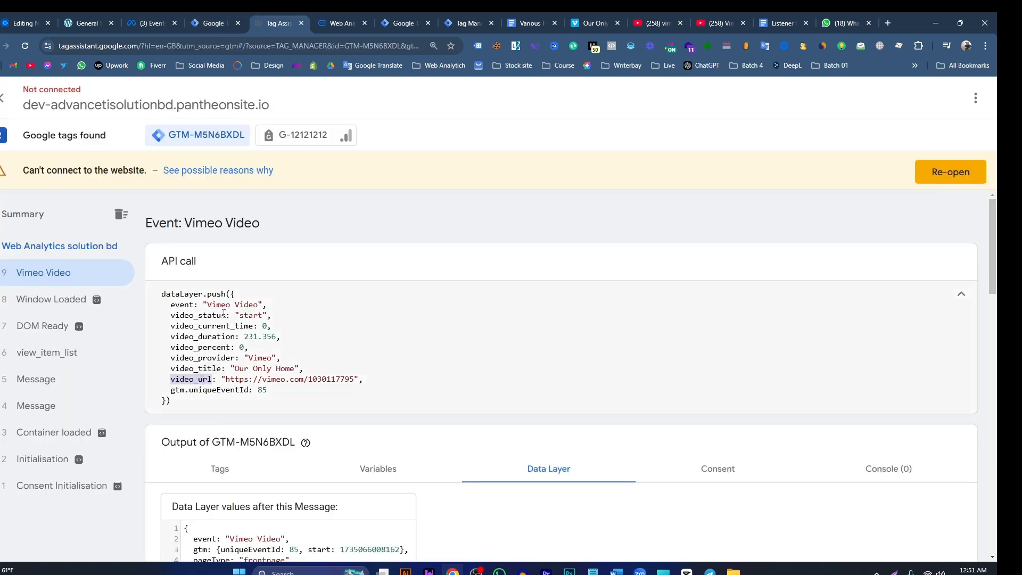
pyautogui.click(214, 23)
pyautogui.click(456, 460)
pyautogui.hotkey('ctrl', 'v')
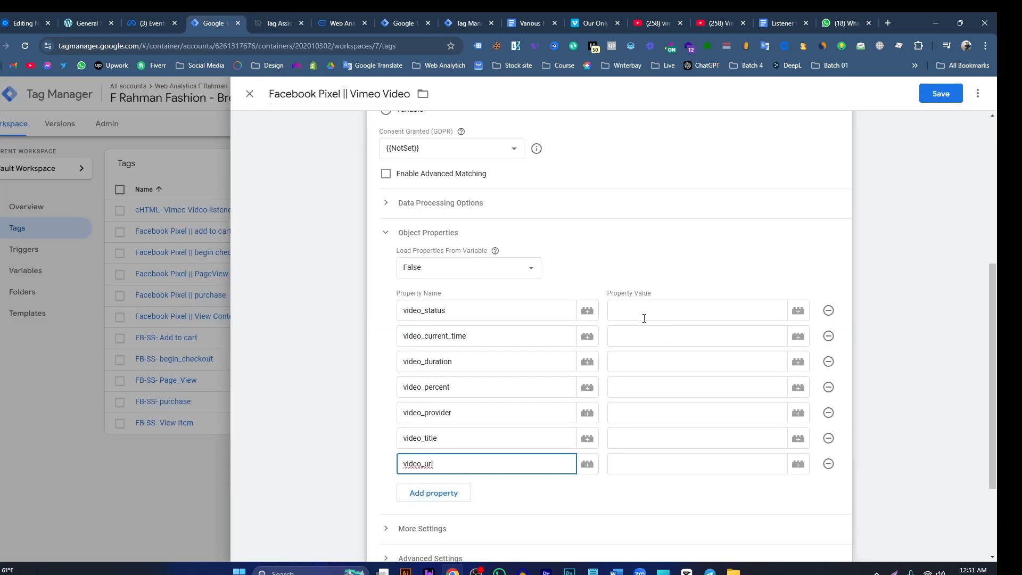
# - Set the property value of video_status to the variable {{dlv-video_status}}
pyautogui.click(638, 313)
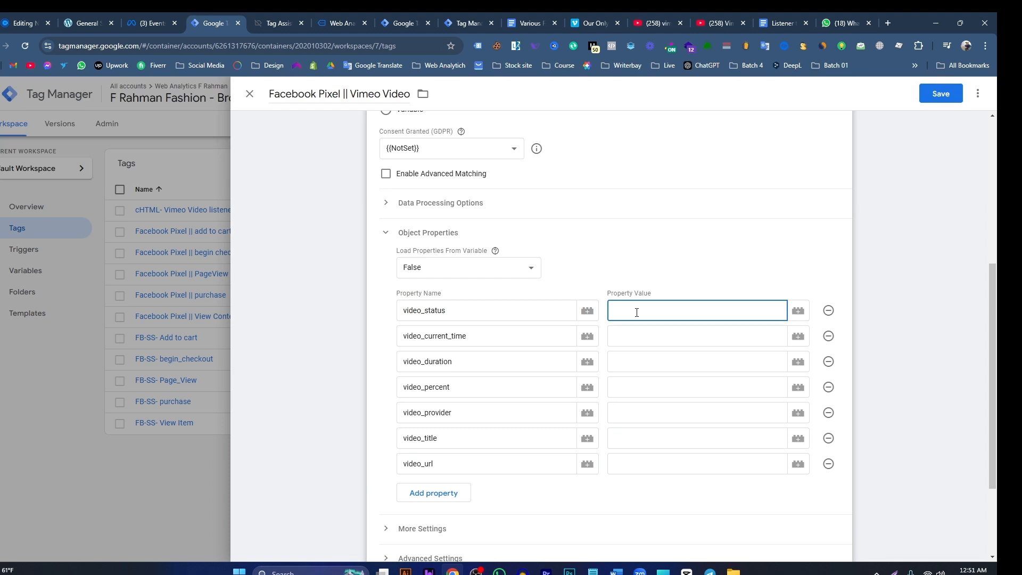
pyautogui.write('{{dlv')
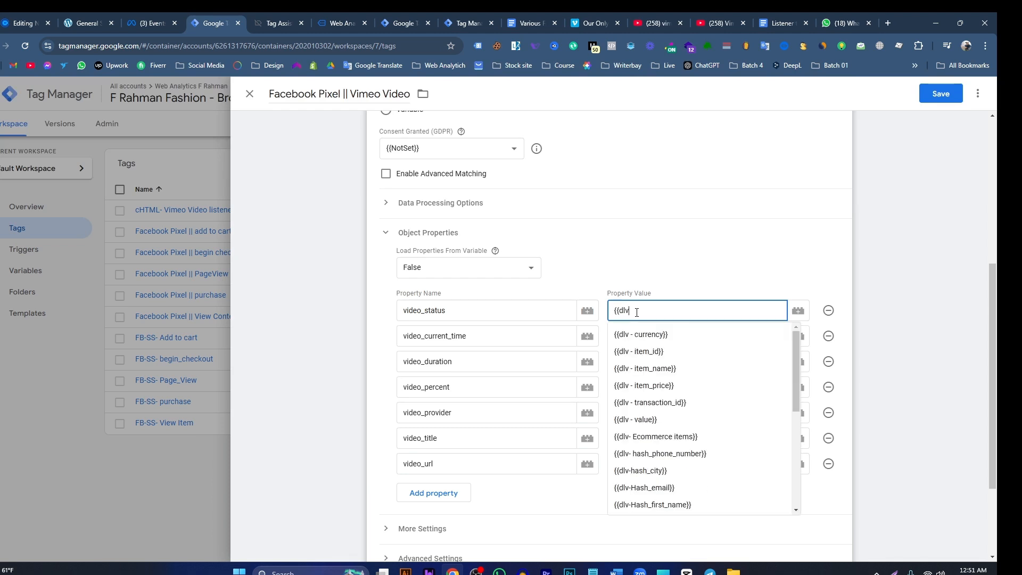
pyautogui.write(' vi')
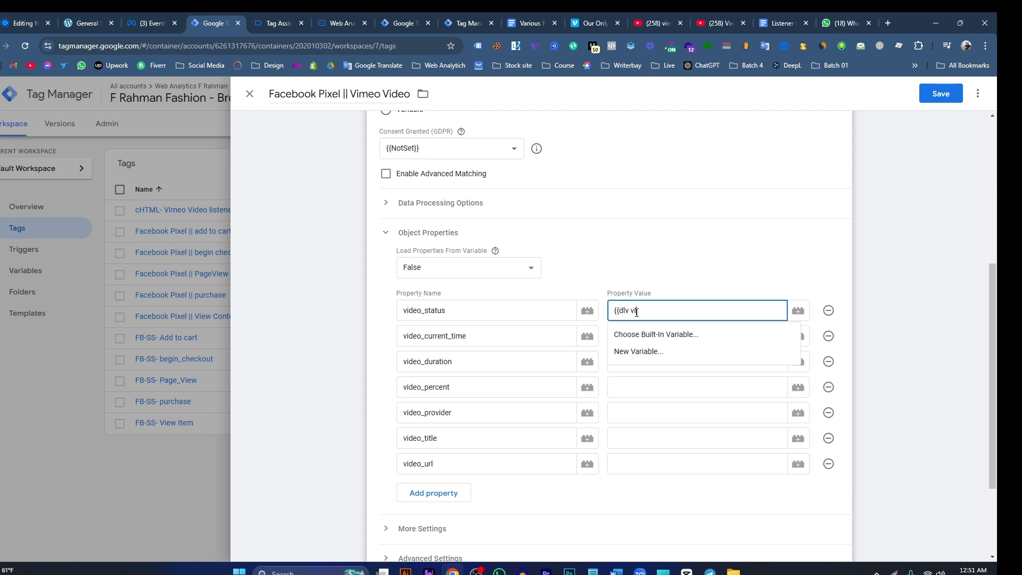
pyautogui.press('BackSpace')
pyautogui.press('BackSpace')
pyautogui.write('v')
pyautogui.press('BackSpace')
pyautogui.press('BackSpace')
pyautogui.press('BackSpace')
pyautogui.press('BackSpace')
pyautogui.press('BackSpace')
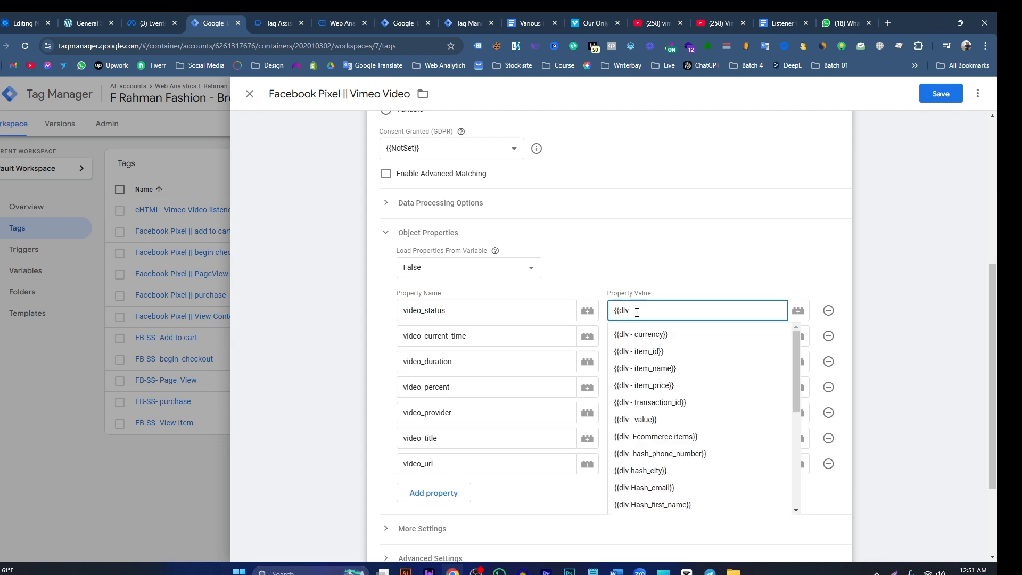
pyautogui.write('sta')
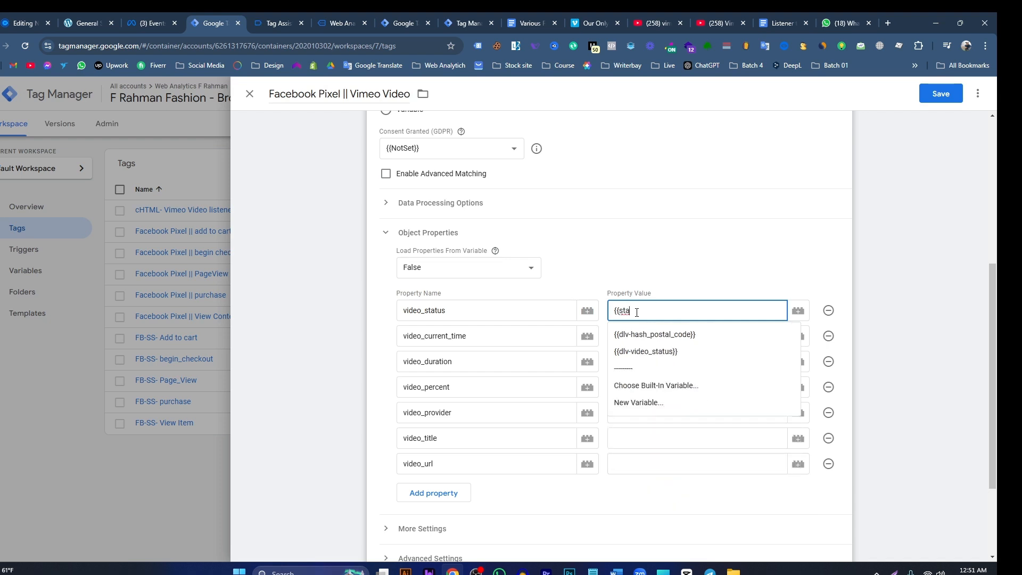
pyautogui.click(672, 352)
# - Set the property value of video_current_time to the variable {{dlv-video_current_time}}
pyautogui.click(650, 340)
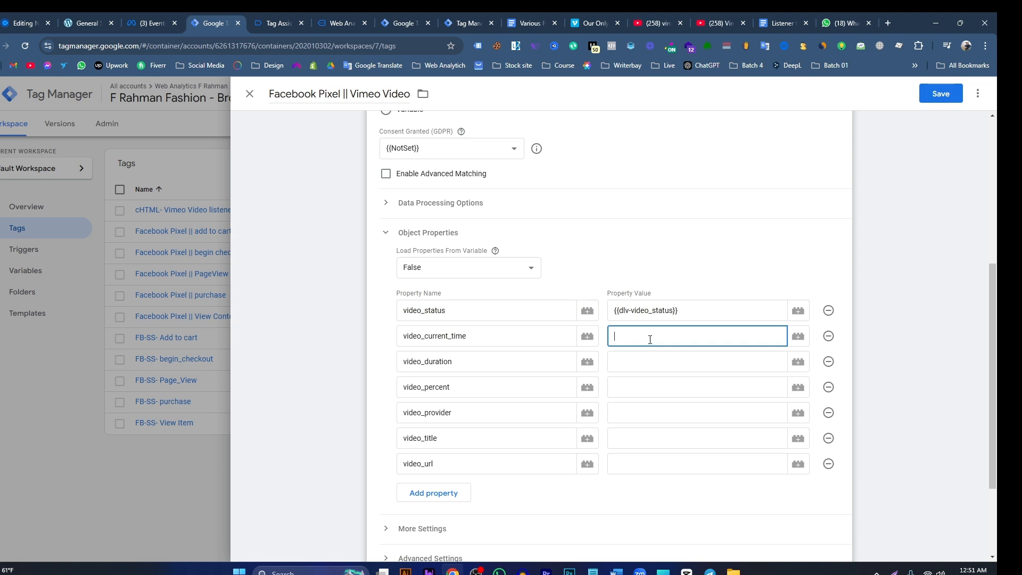
pyautogui.write('{{')
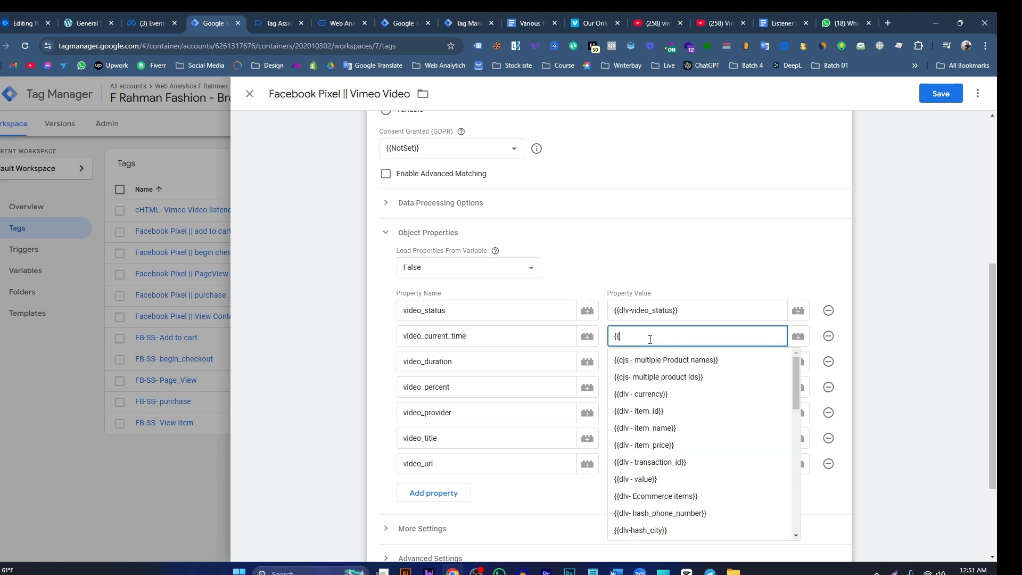
pyautogui.press('BackSpace')
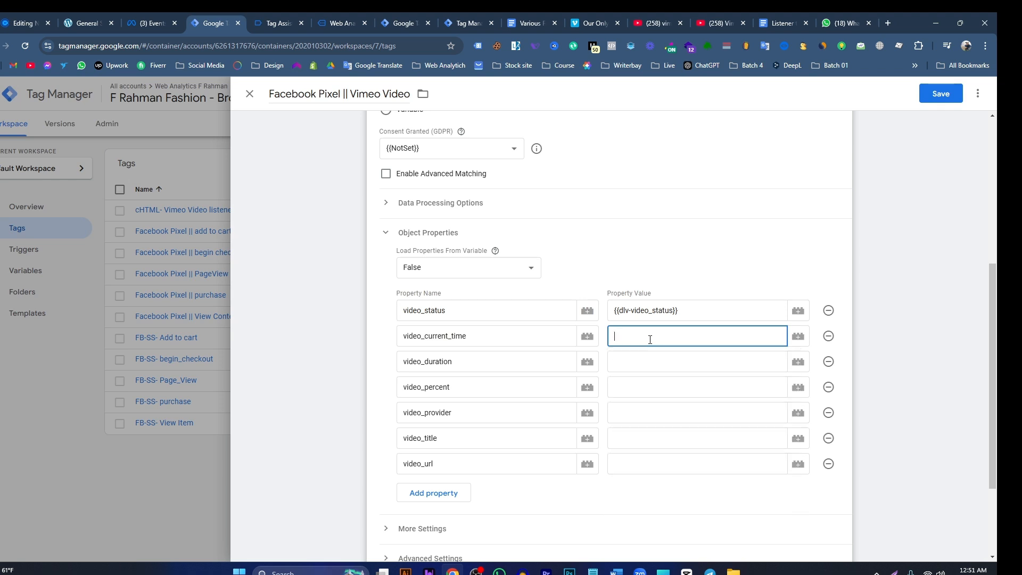
pyautogui.moveTo(628, 310); pyautogui.dragTo(616, 311)
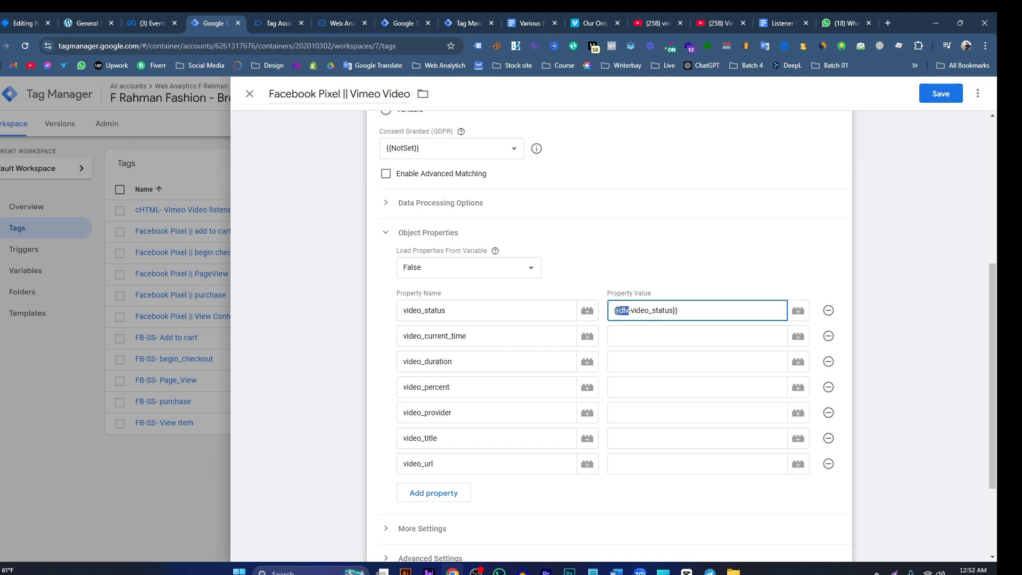
pyautogui.hotkey('ctrl', 'c')
pyautogui.click(616, 336)
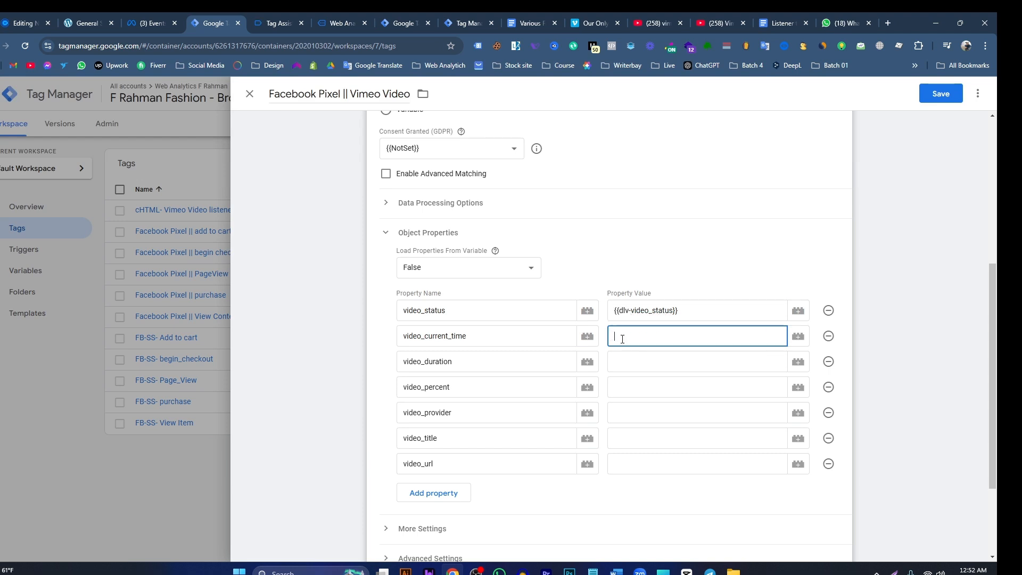
pyautogui.hotkey('ctrl', 'v')
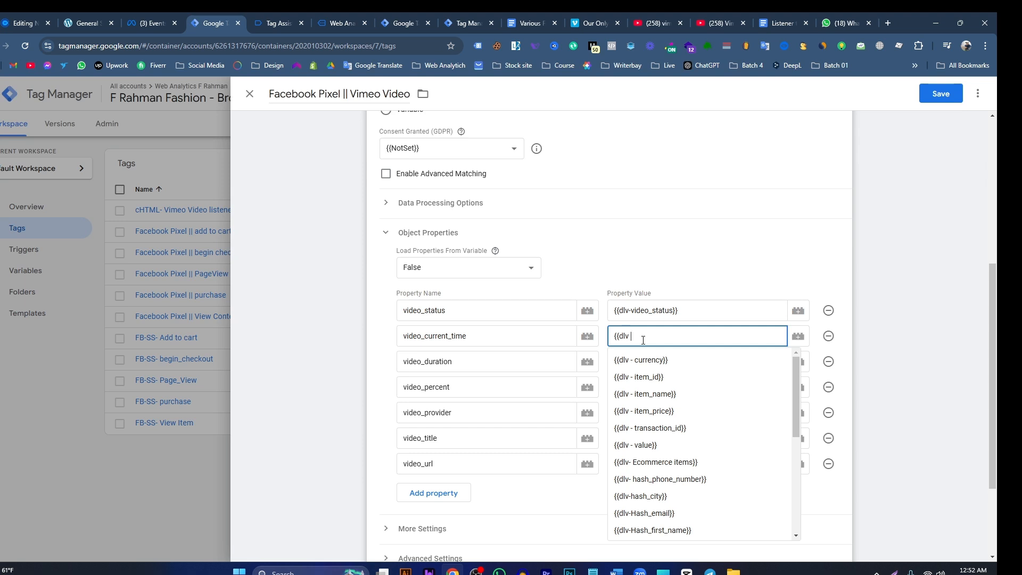
pyautogui.write('ime c')
pyautogui.press('BackSpace')
pyautogui.press('BackSpace')
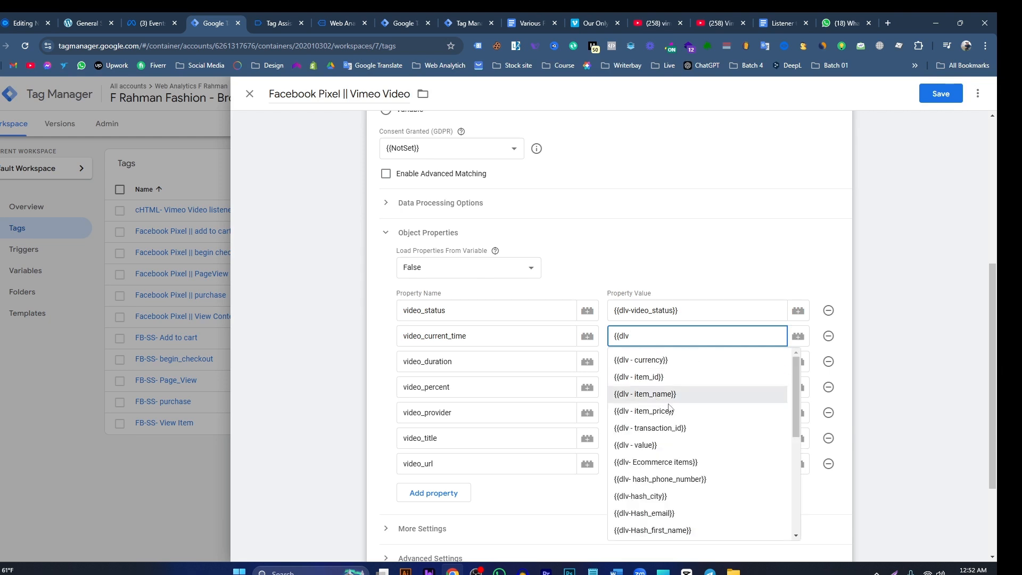
pyautogui.scroll(-2, 682, 476)
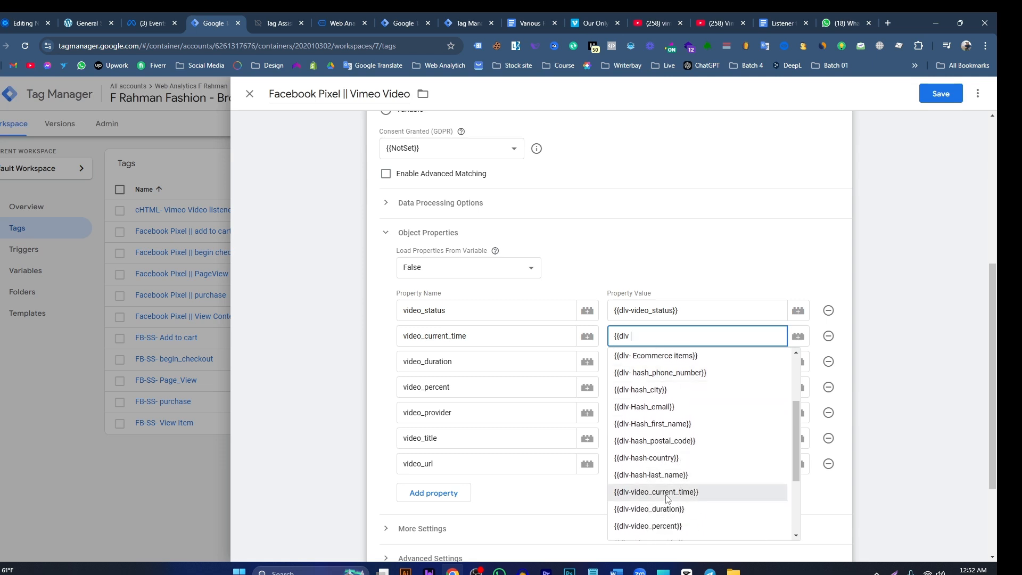
pyautogui.click(667, 492)
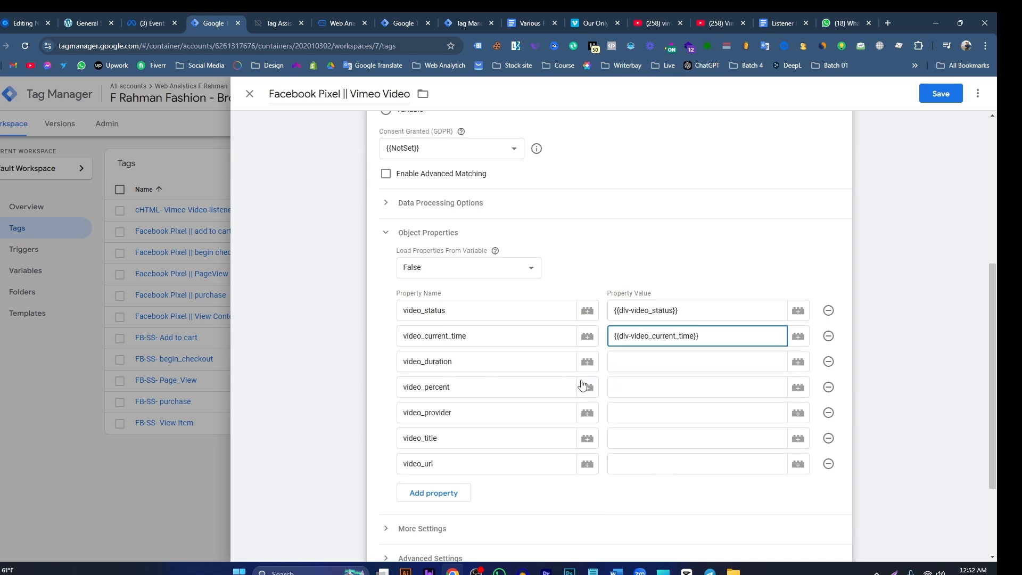
# - Set the video_duration value to {{dlv-video_duration}} and the video_percent value to {{dlv-video_percent}}
pyautogui.click(634, 363)
pyautogui.write('{{dlv')
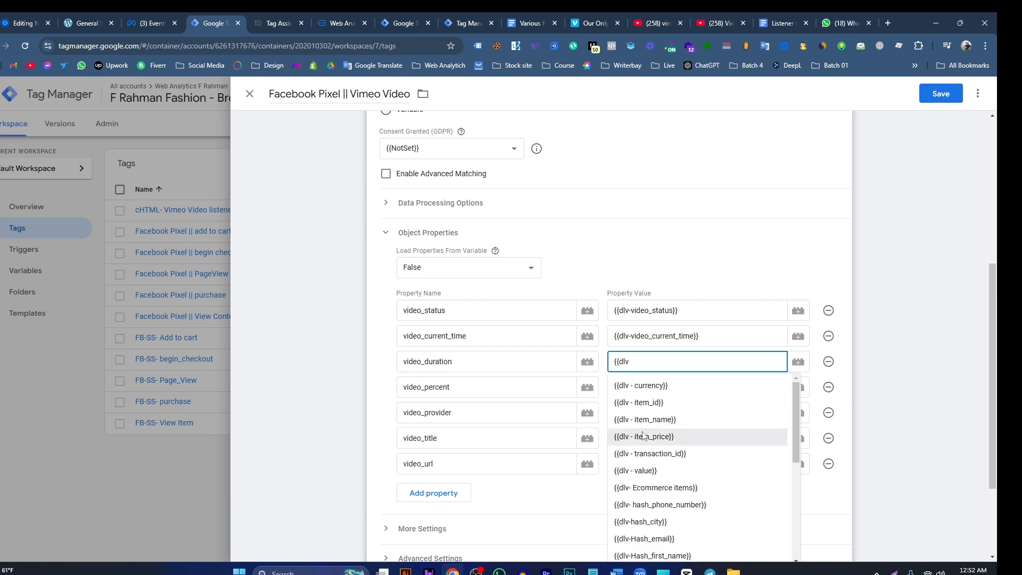
pyautogui.scroll(-3, 655, 479)
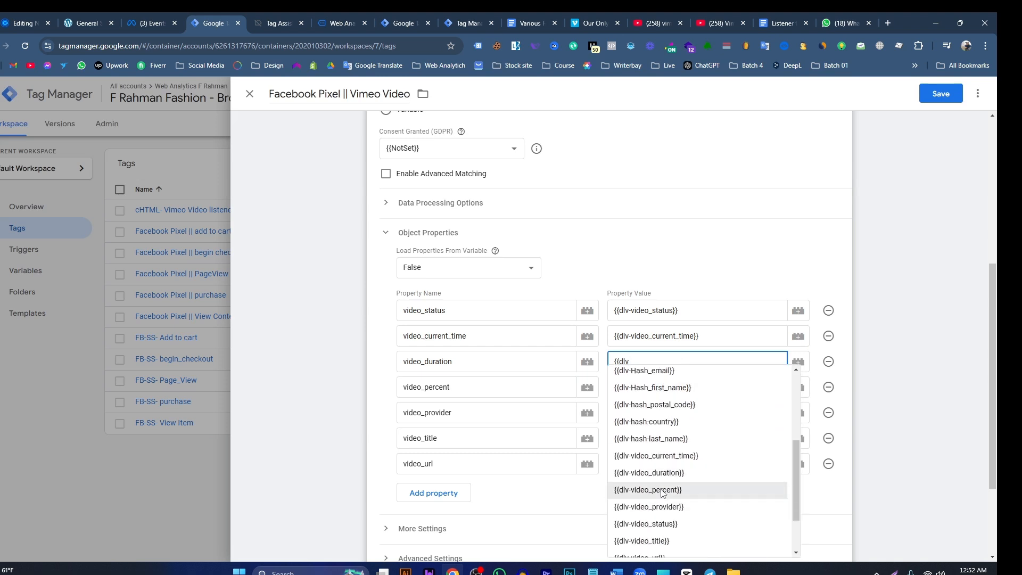
pyautogui.click(664, 473)
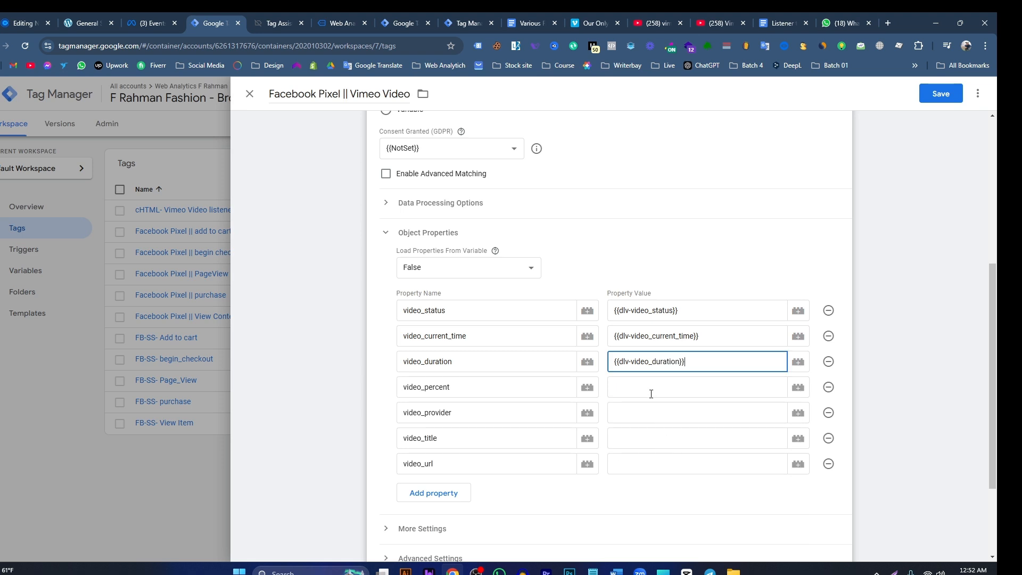
pyautogui.click(650, 389)
pyautogui.write('{{dlv')
pyautogui.scroll(-5, 666, 479)
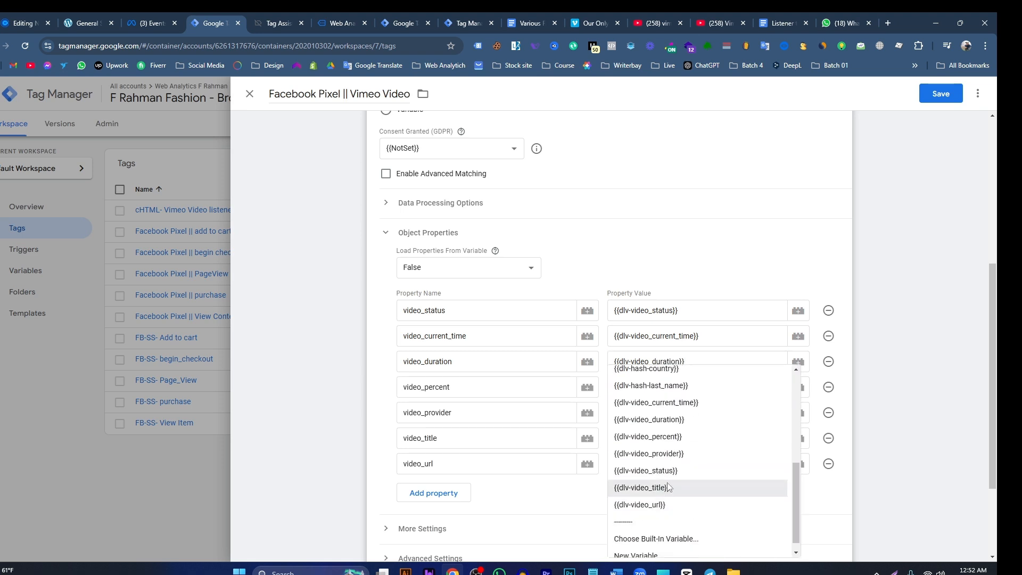
pyautogui.click(662, 436)
# - Set the video_provider value to {{dlv-video_provider}} and the video_title value to {{dlv-video_title}}
pyautogui.click(647, 415)
pyautogui.write('{{dlv')
pyautogui.scroll(-5, 664, 458)
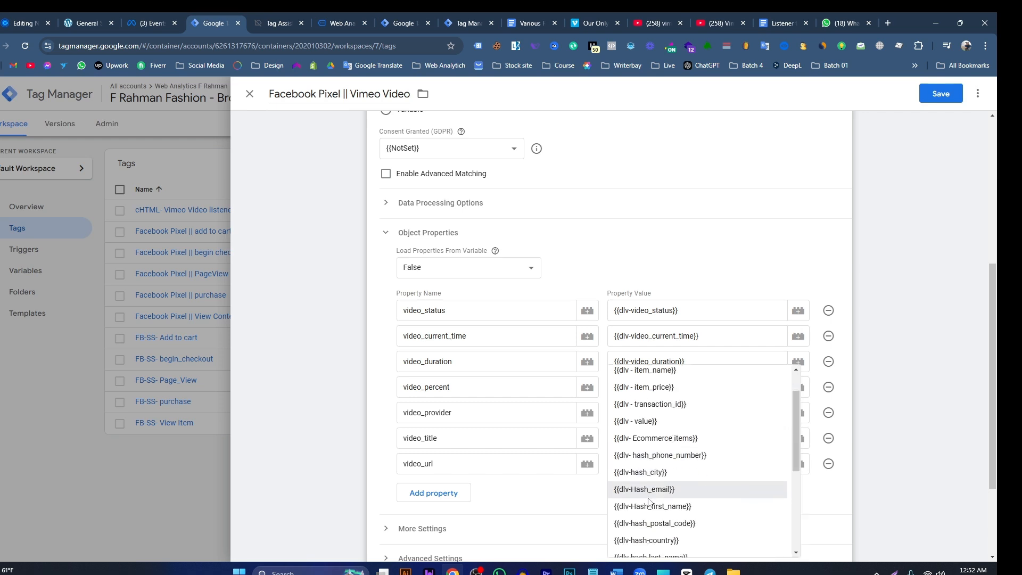
pyautogui.click(664, 454)
pyautogui.click(641, 439)
pyautogui.write('{{dlv')
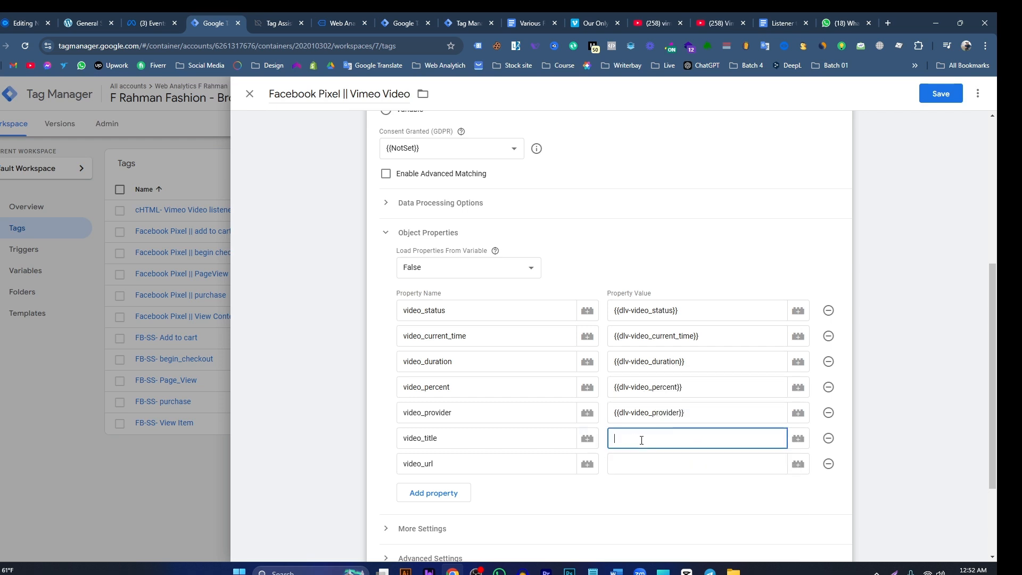
pyautogui.scroll(-3, 644, 468)
pyautogui.scroll(-3, 644, 467)
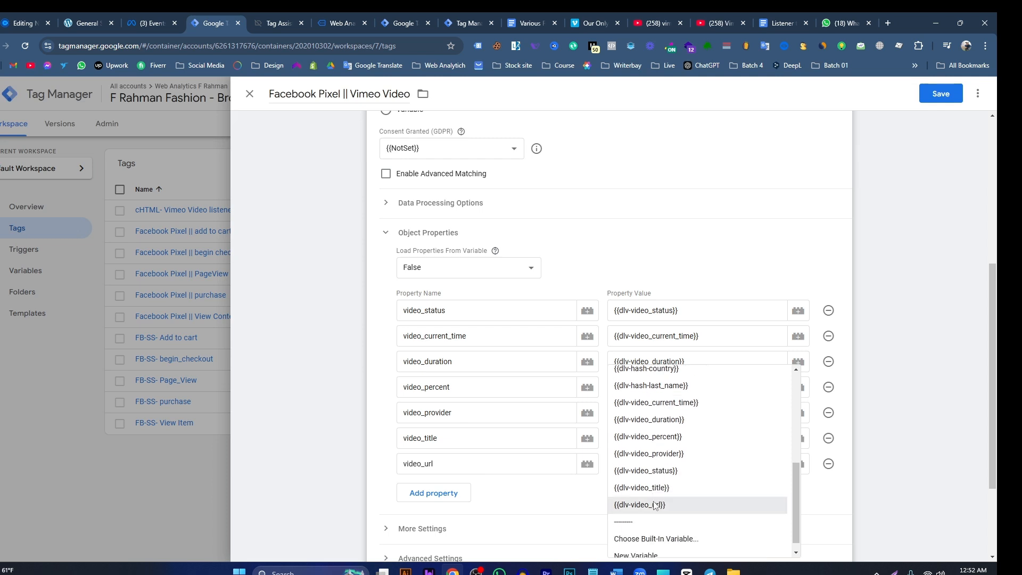
pyautogui.click(641, 466)
# - Set the property value of video_url to the variable {{dlv-video_url}}
pyautogui.click(641, 466)
pyautogui.write('{{dlv')
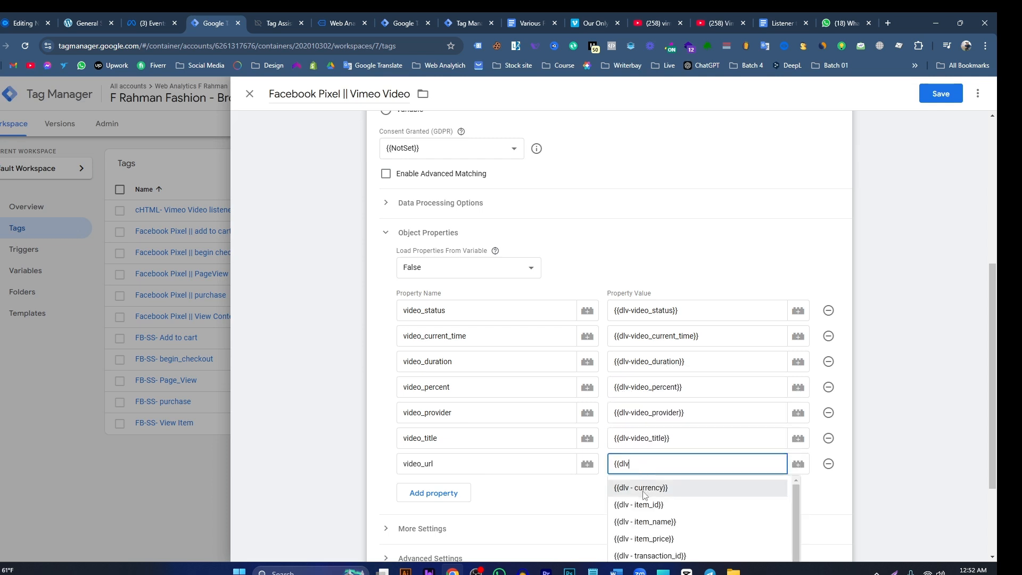
pyautogui.scroll(-3, 646, 489)
pyautogui.click(651, 504)
# - Replace the tag's cEvent-view_item firing trigger with cEvent-Vimeo Video and save the tag
pyautogui.scroll(-3, 586, 481)
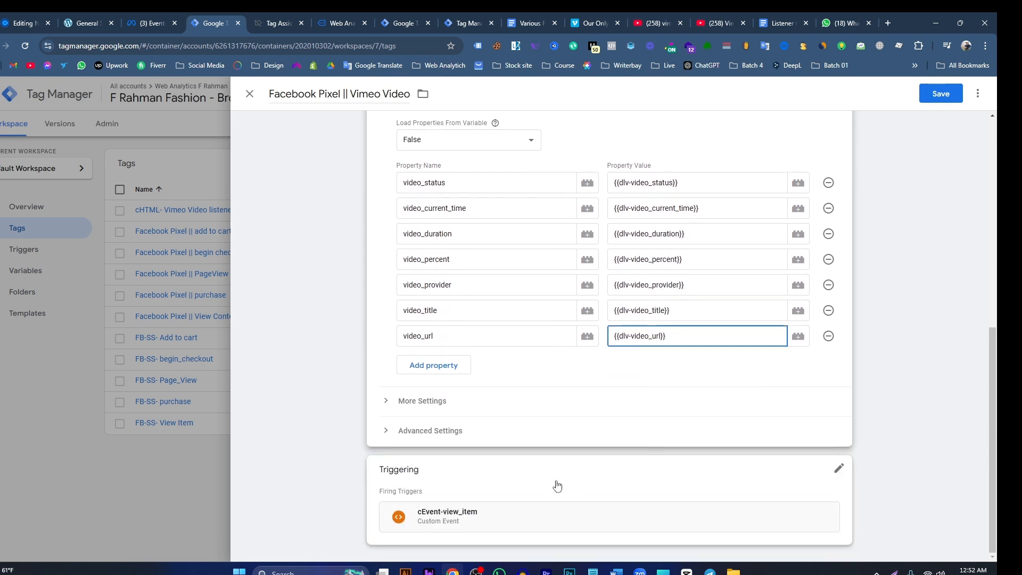
pyautogui.click(612, 479)
pyautogui.click(824, 493)
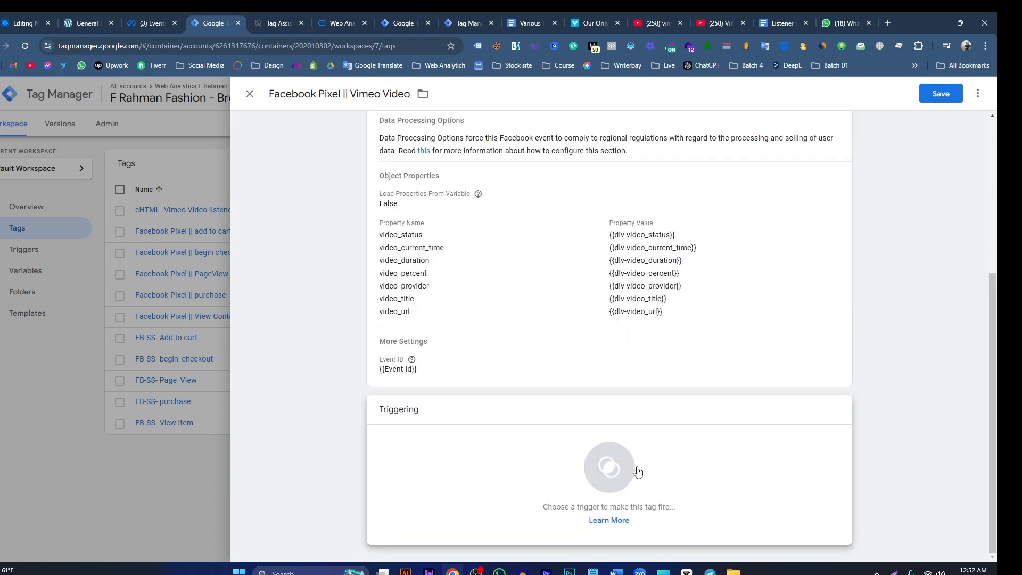
pyautogui.click(634, 471)
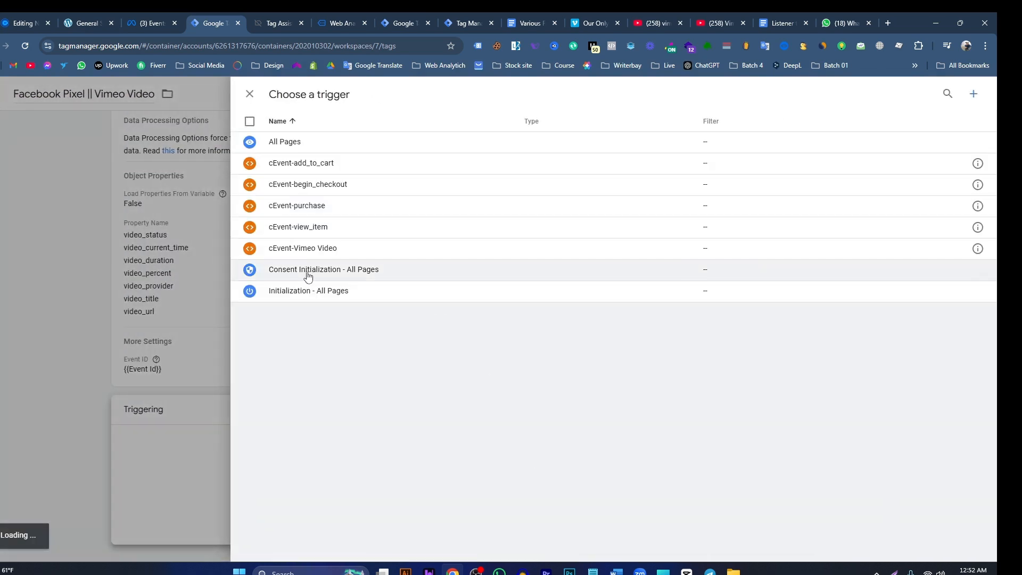
pyautogui.click(301, 248)
pyautogui.click(940, 94)
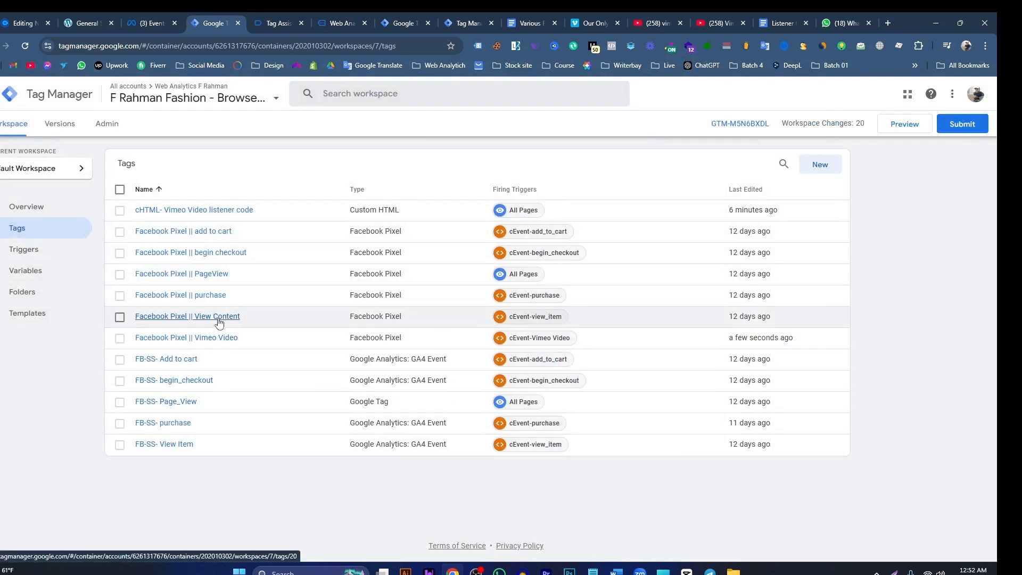
# - Copy the custom event name Vimeo_Video from the Facebook Pixel || Vimeo Video tag and close the tag
pyautogui.click(207, 339)
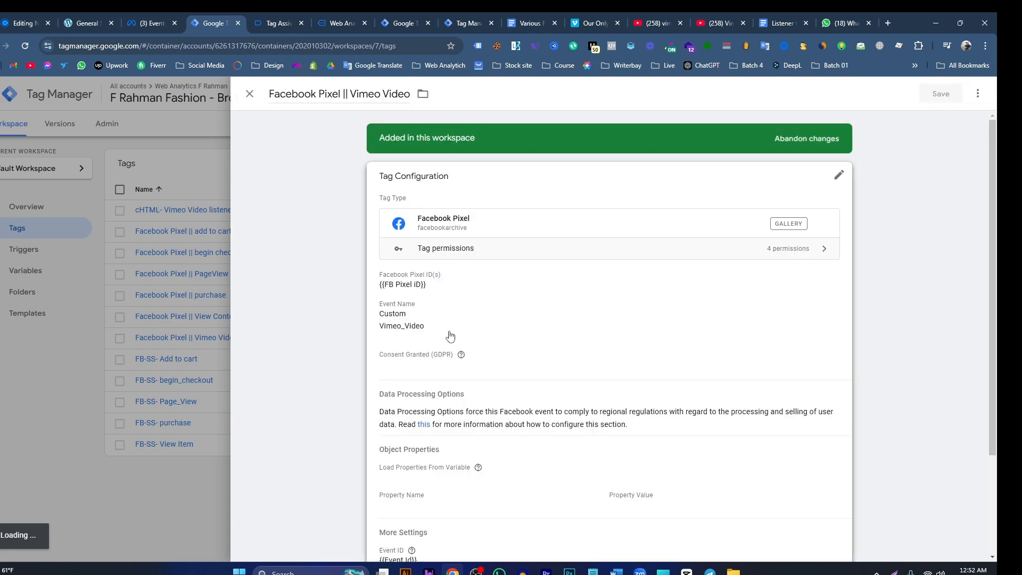
pyautogui.click(465, 403)
pyautogui.moveTo(465, 402); pyautogui.dragTo(407, 406)
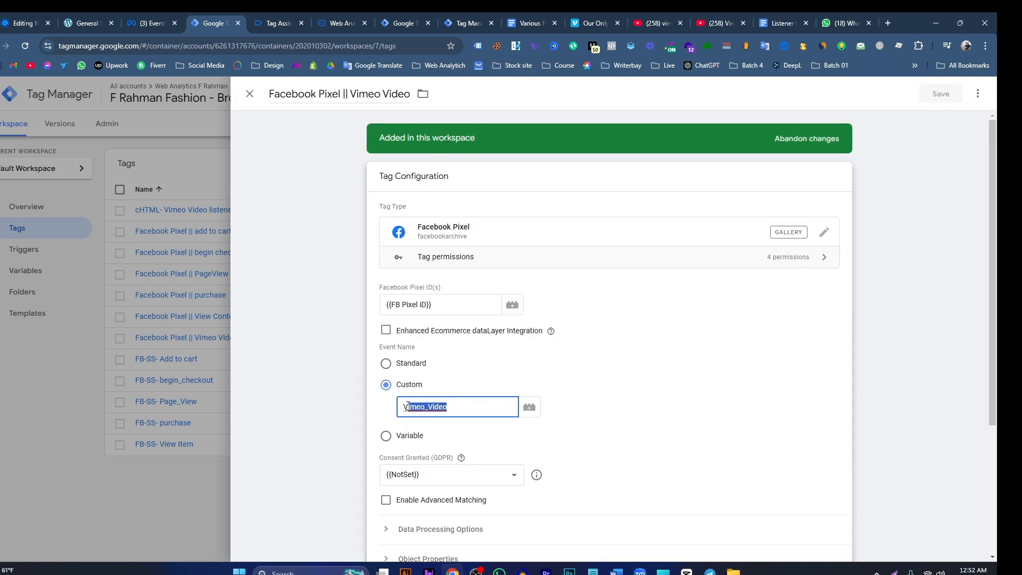
pyautogui.click(249, 94)
# - Duplicate the FB-SS- View Item tag and name the copy FB-SS- Vimeo_Video
pyautogui.click(175, 444)
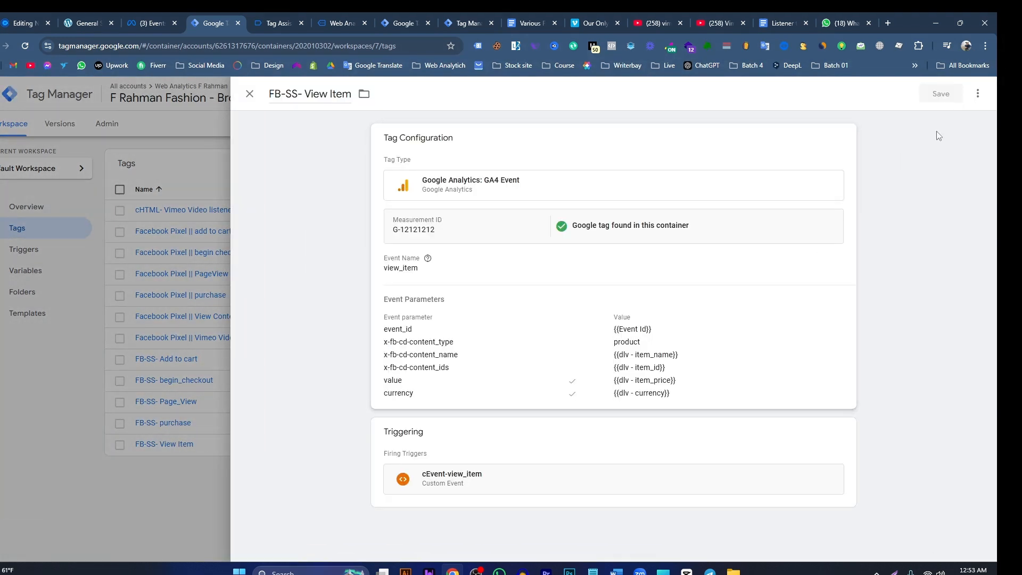
pyautogui.click(977, 94)
pyautogui.click(970, 119)
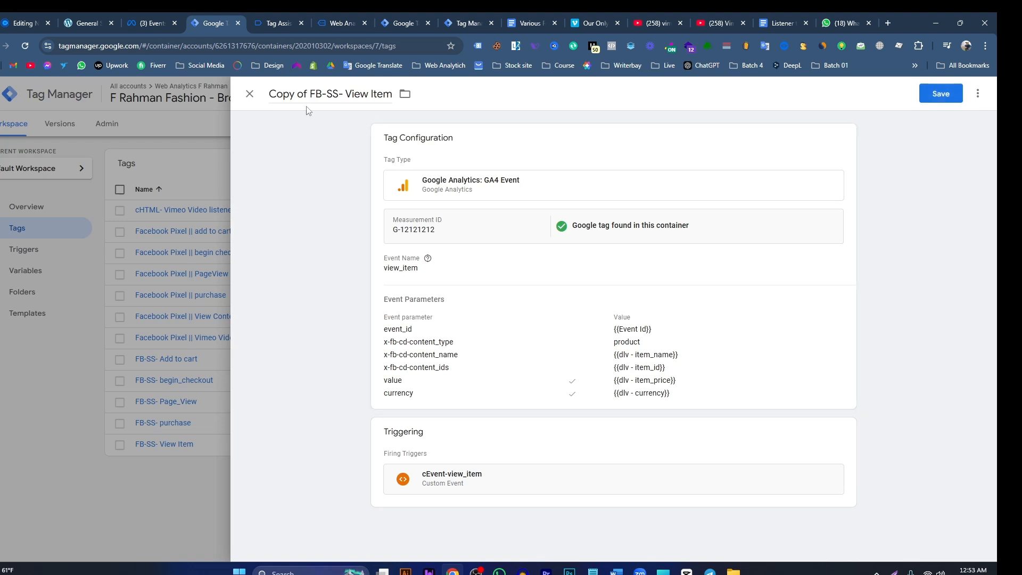
pyautogui.moveTo(344, 96); pyautogui.dragTo(413, 100)
pyautogui.hotkey('ctrl', 'v')
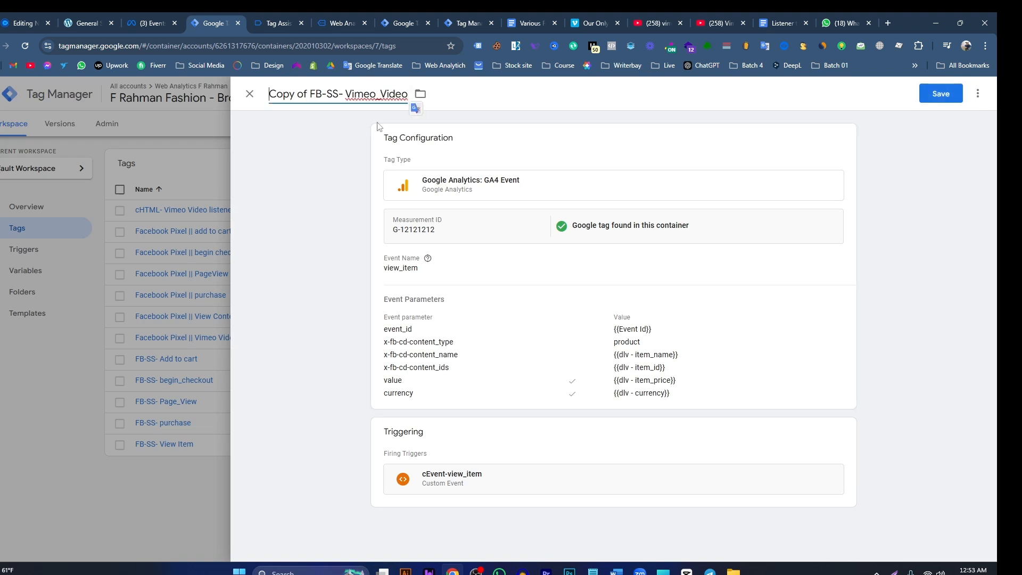
pyautogui.moveTo(310, 97); pyautogui.dragTo(263, 96)
pyautogui.press('BackSpace')
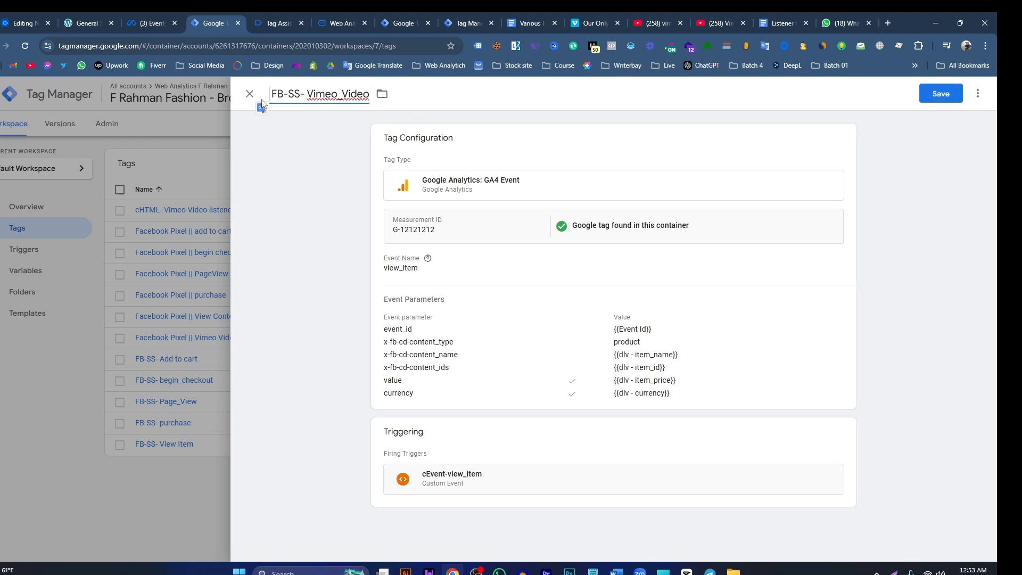
# - Replace the event name of the FB-SS- Vimeo_Video tag with the copied name Vimeo_Video
pyautogui.click(518, 276)
pyautogui.moveTo(456, 297); pyautogui.dragTo(387, 301)
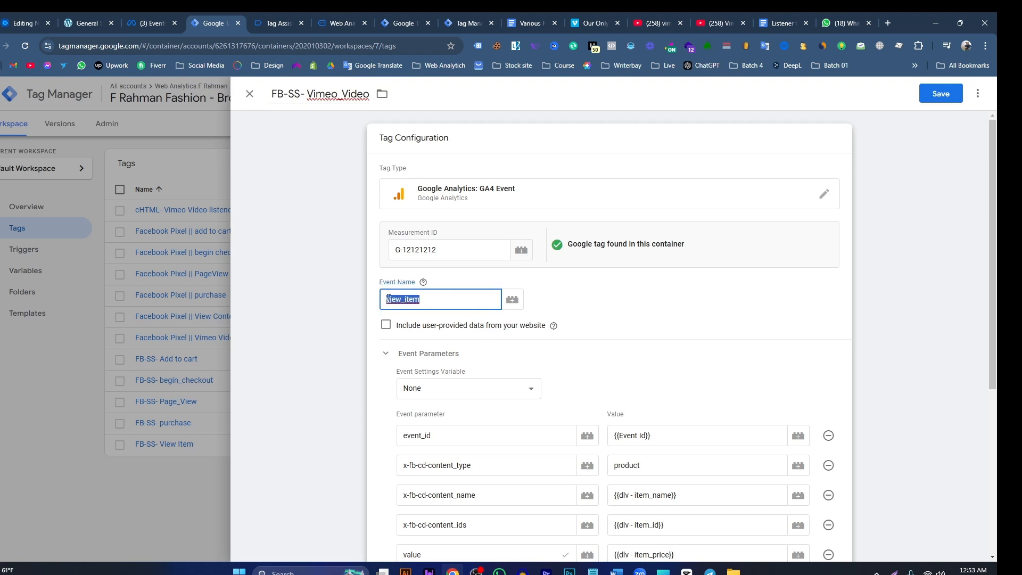
pyautogui.hotkey('ctrl', 'v')
# - Add two empty event parameter rows below currency in the tag configuration
pyautogui.scroll(-4, 612, 314)
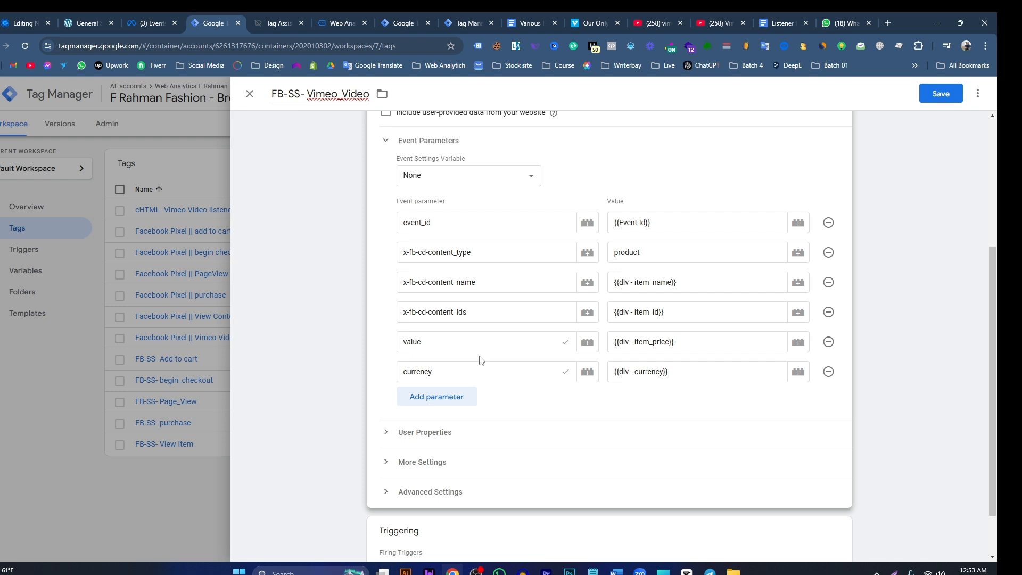
pyautogui.scroll(1, 543, 373)
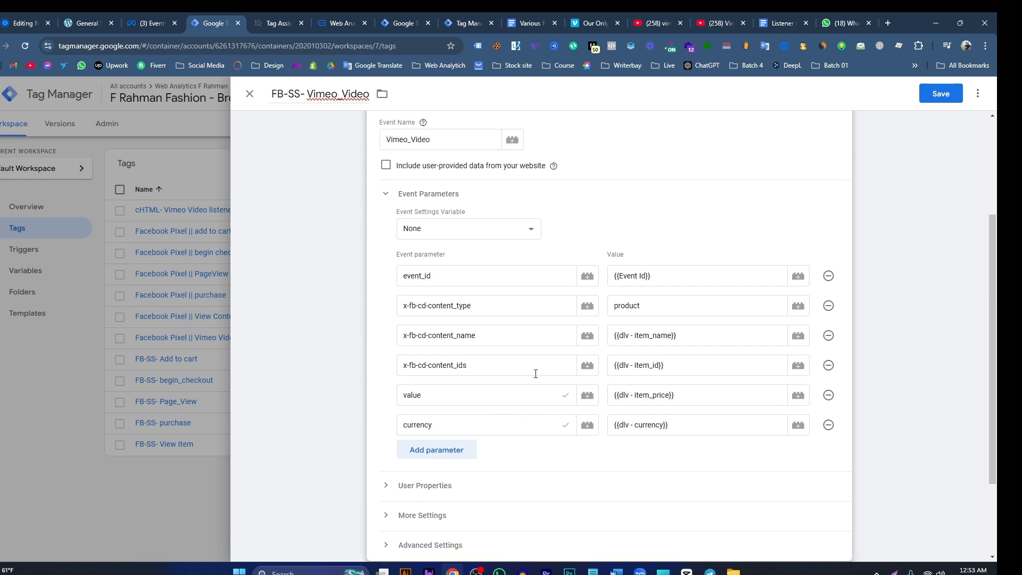
pyautogui.click(448, 451)
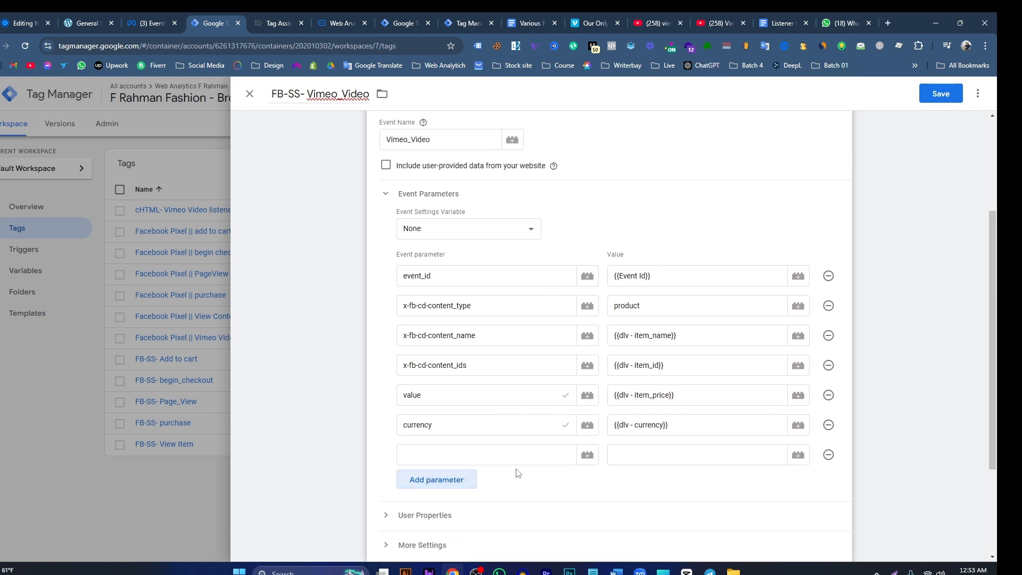
pyautogui.click(441, 481)
pyautogui.click(455, 455)
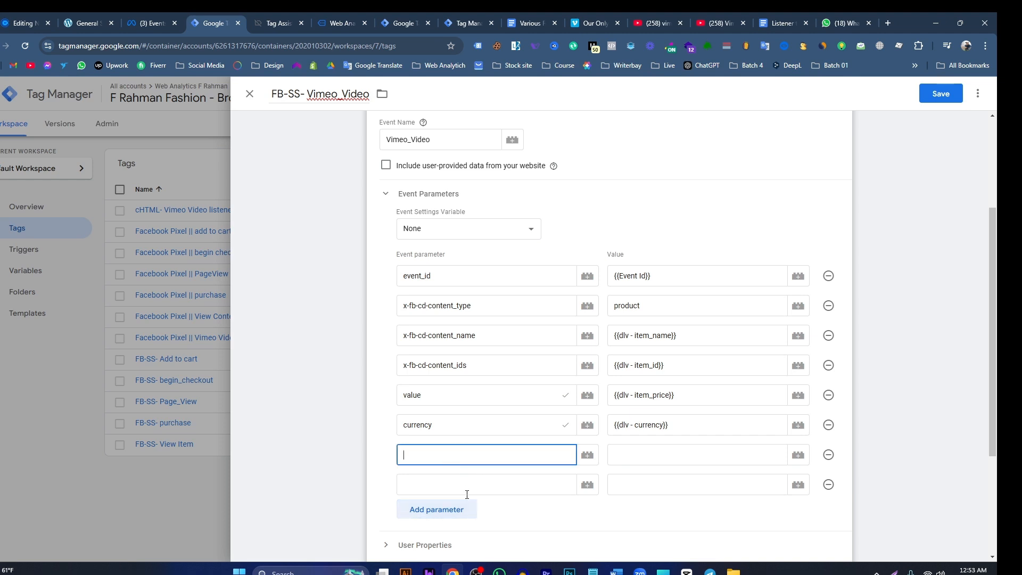
# - Delete the event parameters currency, value, x-fb-cd-content_ids, x-fb-cd-content_name and x-fb-cd-content_type, keeping event_id
pyautogui.scroll(-1, 579, 429)
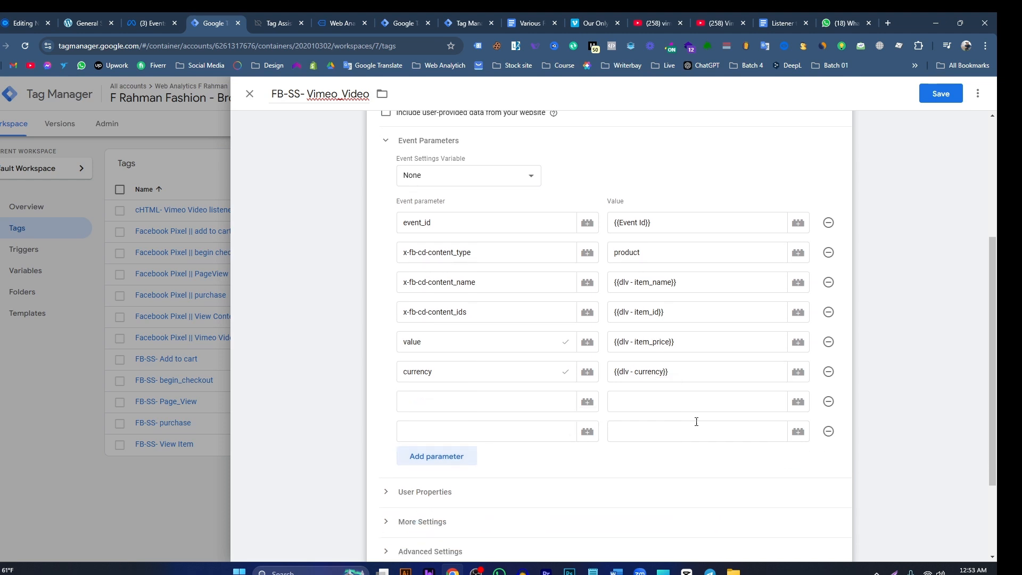
pyautogui.click(828, 371)
pyautogui.click(828, 342)
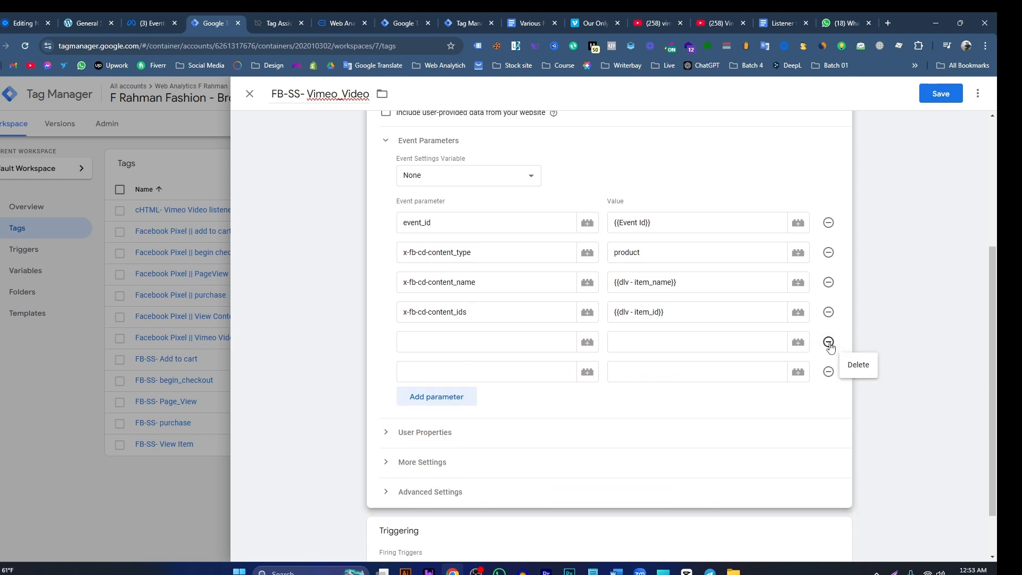
pyautogui.click(828, 312)
pyautogui.click(828, 282)
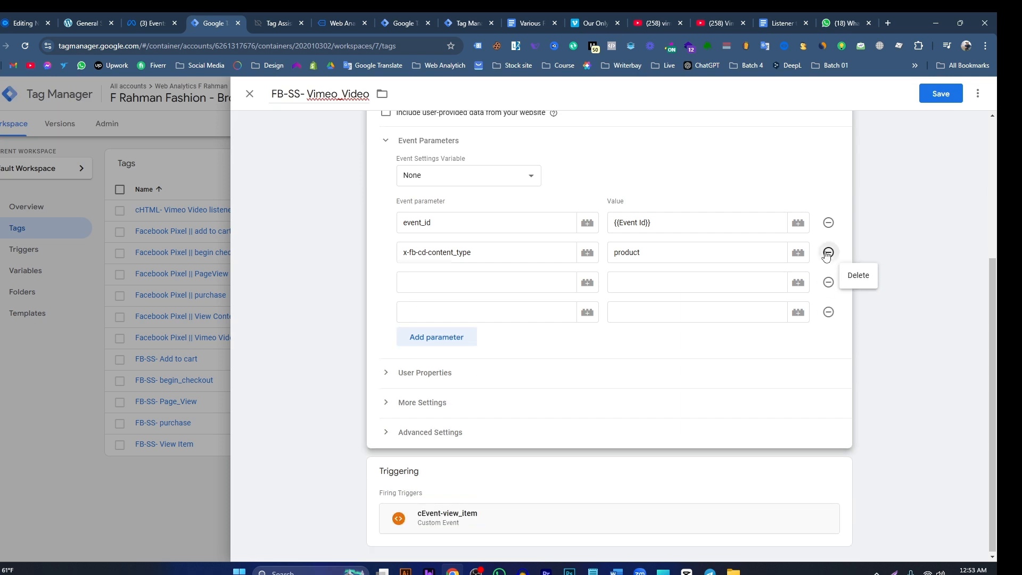
pyautogui.click(829, 252)
# - Copy the video_status key from the Vimeo Video event in Tag Assistant into the first empty event parameter name in Tag Manager
pyautogui.click(460, 279)
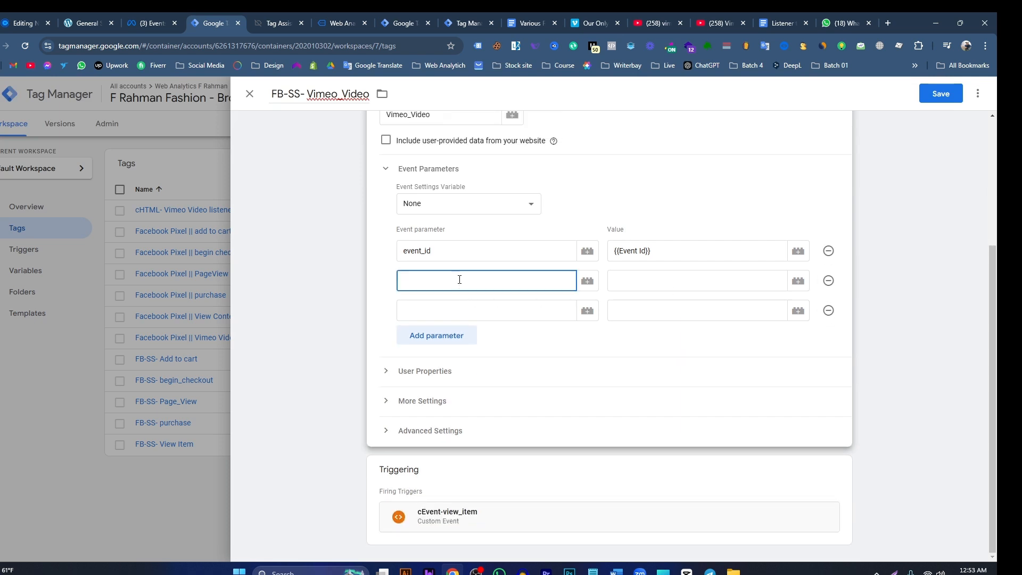
pyautogui.click(276, 23)
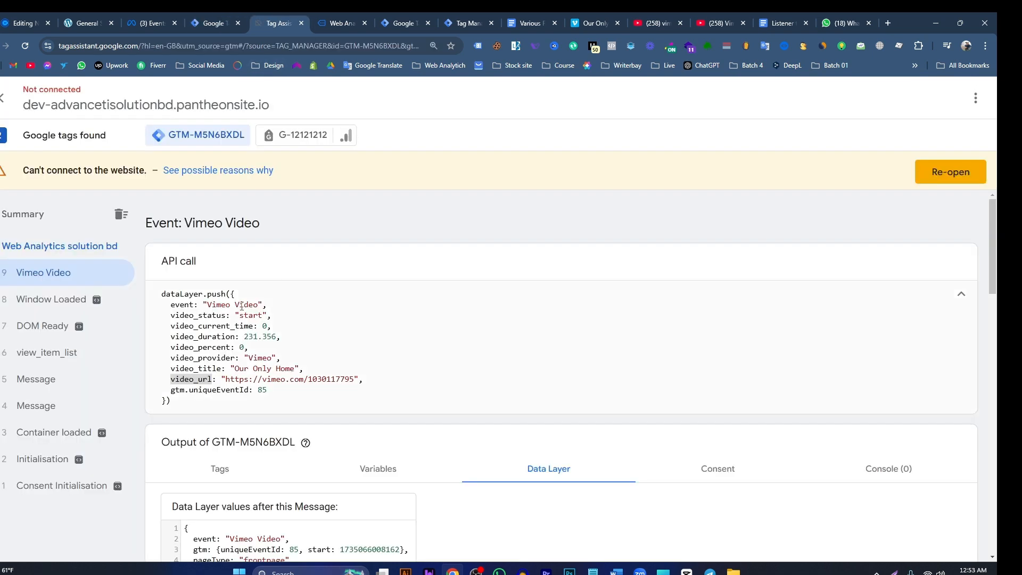
pyautogui.doubleClick(198, 314)
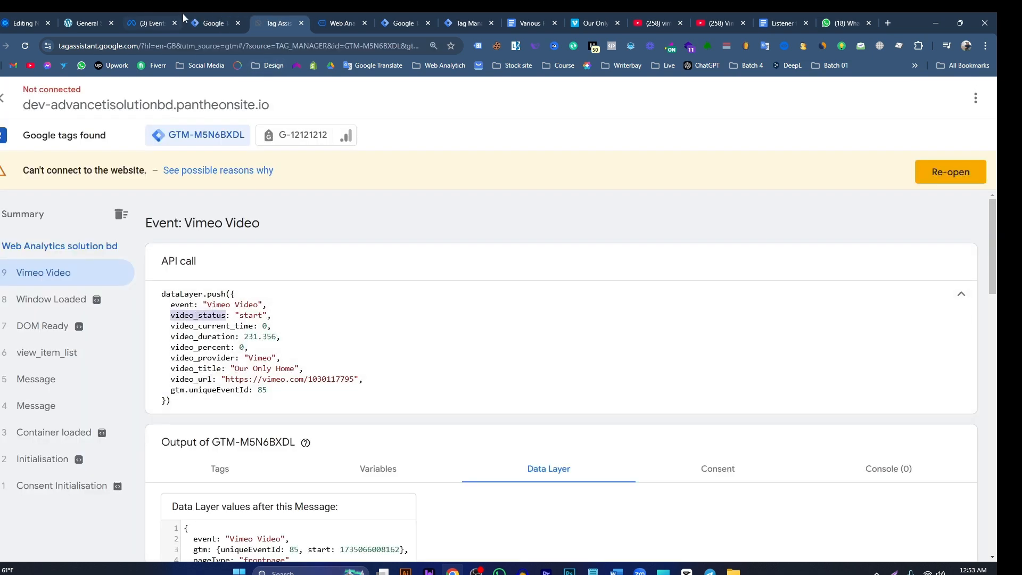
pyautogui.click(207, 25)
pyautogui.hotkey('ctrl', 'v')
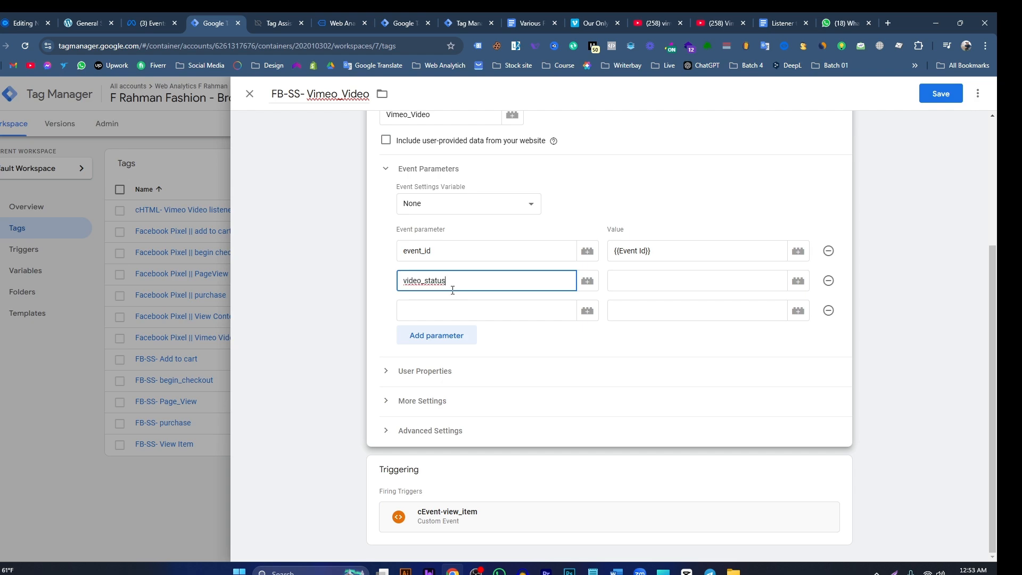
# - Copy the video_current_time key from the Tag Assistant event into the parameter name below video_status
pyautogui.click(445, 306)
pyautogui.hotkey('ctrl', 'Tab')
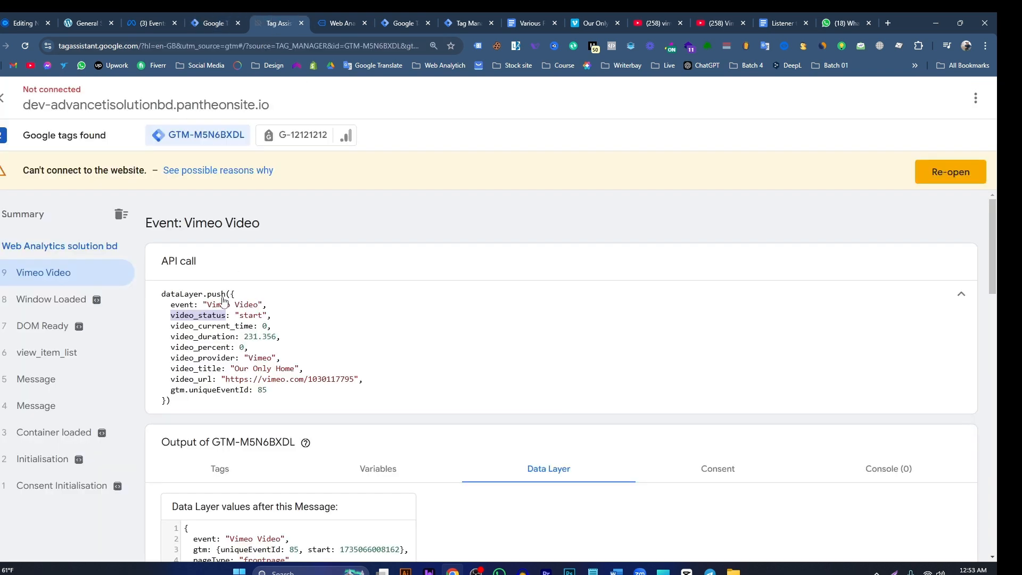
pyautogui.doubleClick(204, 324)
pyautogui.hotkey('ctrl', 'shift', 'Tab')
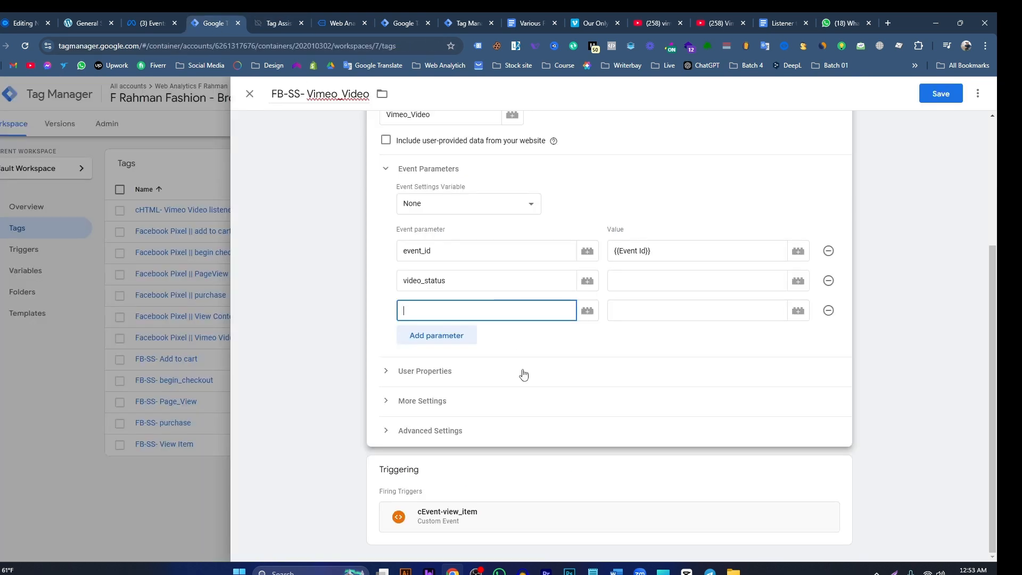
pyautogui.hotkey('ctrl', 'v')
# - Add four more empty event parameter rows below video_current_time
pyautogui.click(459, 337)
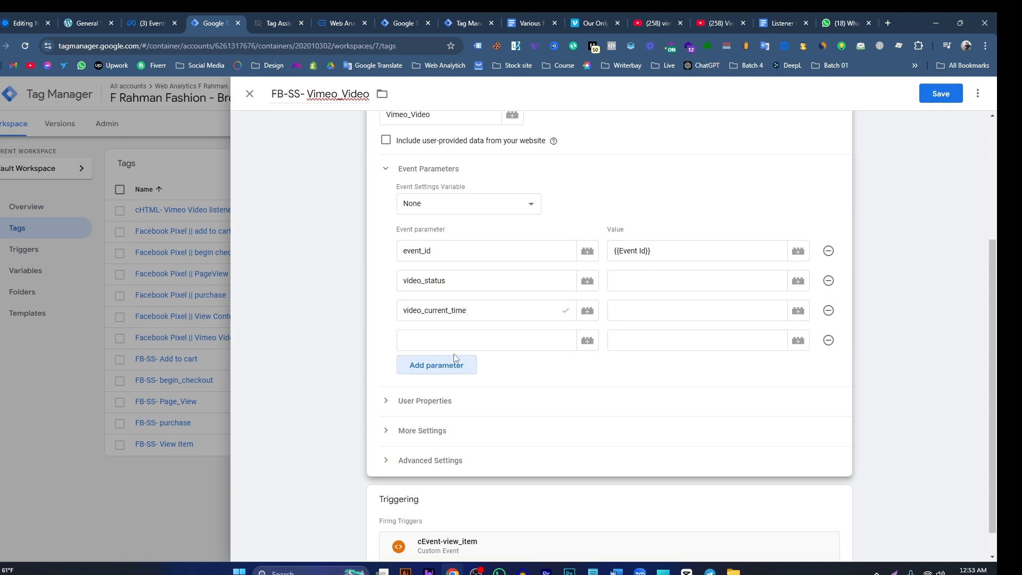
pyautogui.click(459, 364)
pyautogui.click(463, 395)
pyautogui.click(463, 418)
# - Copy the video_duration key from the Tag Assistant event into the parameter name below video_current_time
pyautogui.click(438, 331)
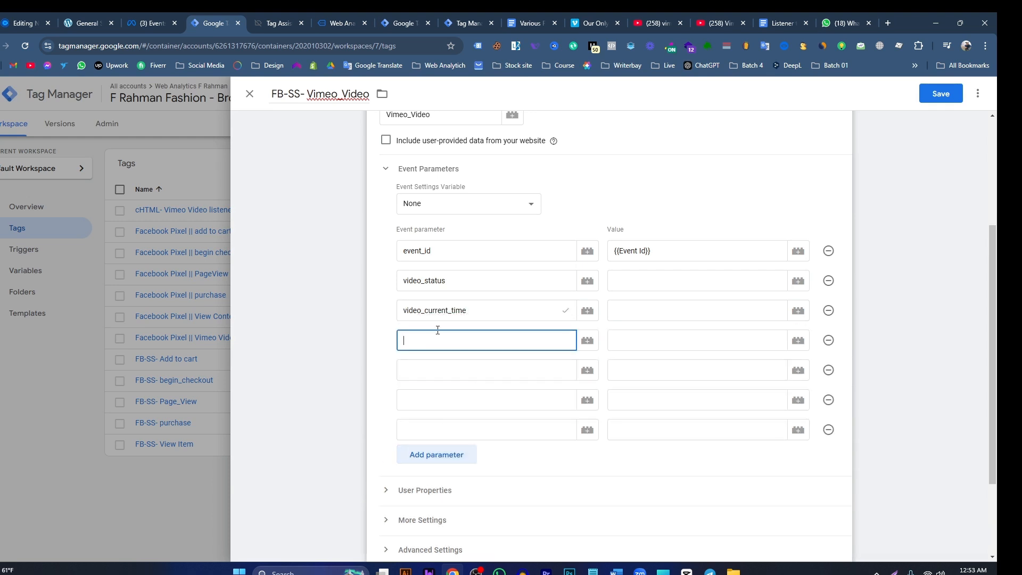
pyautogui.click(262, 21)
pyautogui.doubleClick(202, 298)
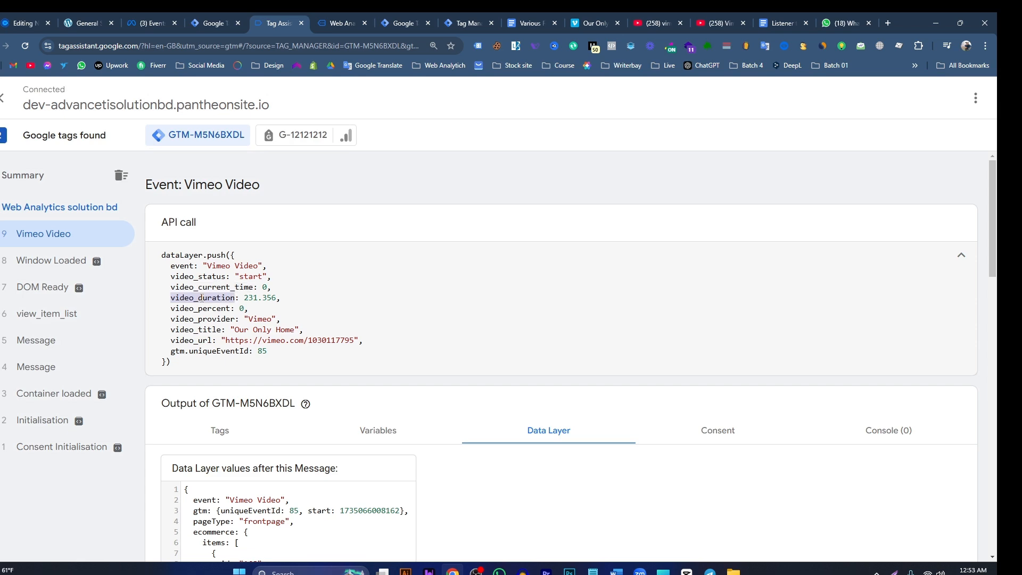
pyautogui.hotkey('ctrl', 'c')
pyautogui.click(210, 22)
pyautogui.hotkey('ctrl', 'v')
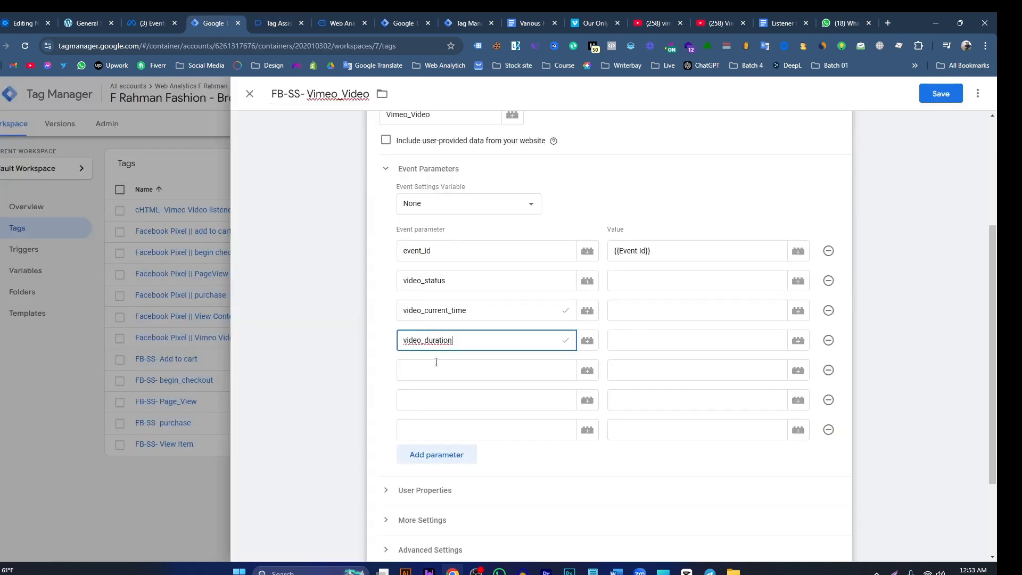
# - Copy the video_percent key from the Tag Assistant event into the parameter name below video_duration
pyautogui.click(435, 363)
pyautogui.click(277, 23)
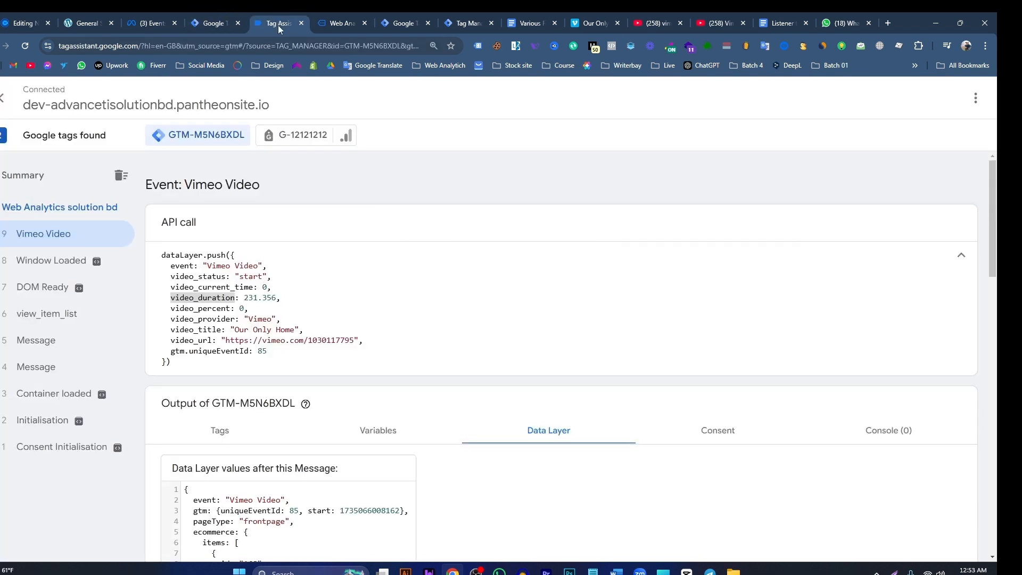
pyautogui.doubleClick(199, 308)
pyautogui.hotkey('ctrl', 'c')
pyautogui.click(211, 23)
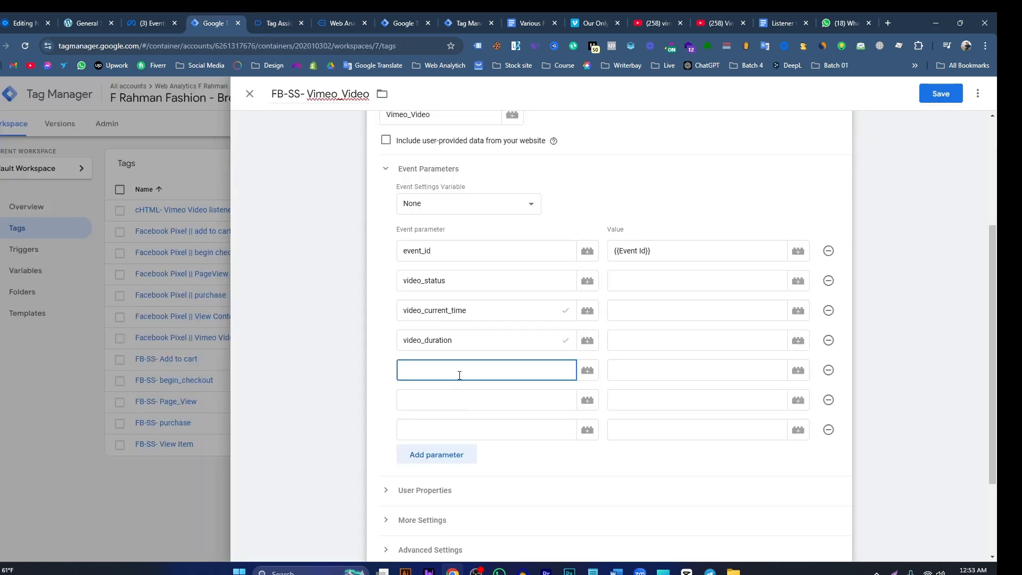
pyautogui.hotkey('ctrl', 'v')
# - Copy the video_provider key from the Tag Assistant event into the parameter name below video_percent
pyautogui.click(456, 398)
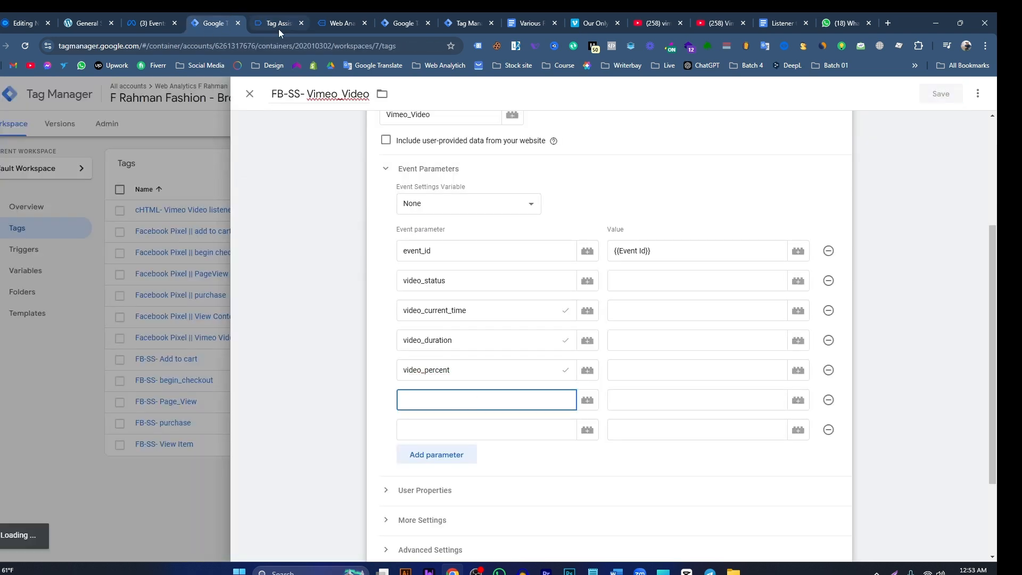
pyautogui.click(279, 27)
pyautogui.doubleClick(208, 319)
pyautogui.hotkey('ctrl', 'c')
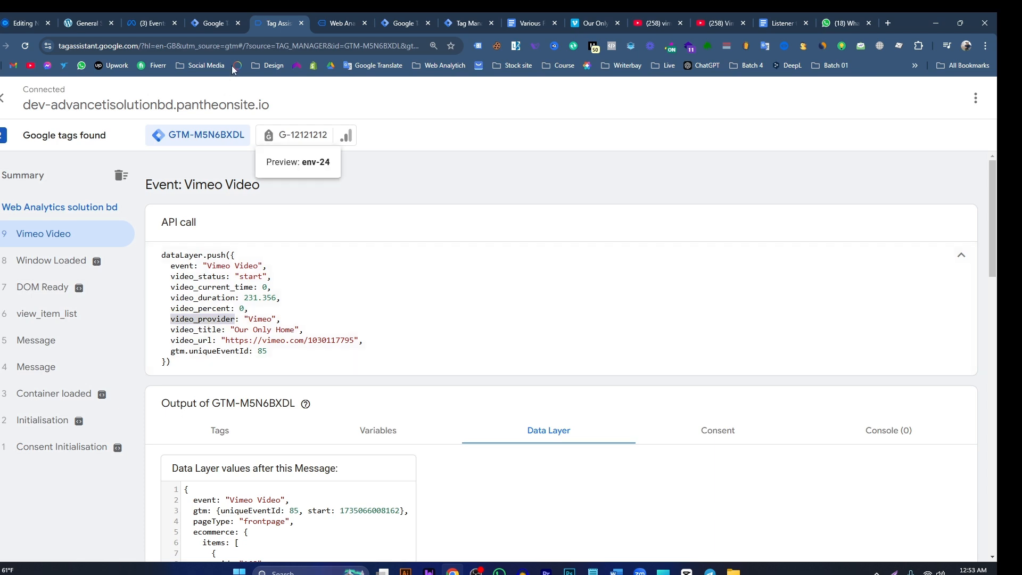
pyautogui.click(212, 24)
pyautogui.hotkey('ctrl', 'v')
# - Copy the video_title key from the Tag Assistant event into the parameter name below video_provider
pyautogui.click(441, 428)
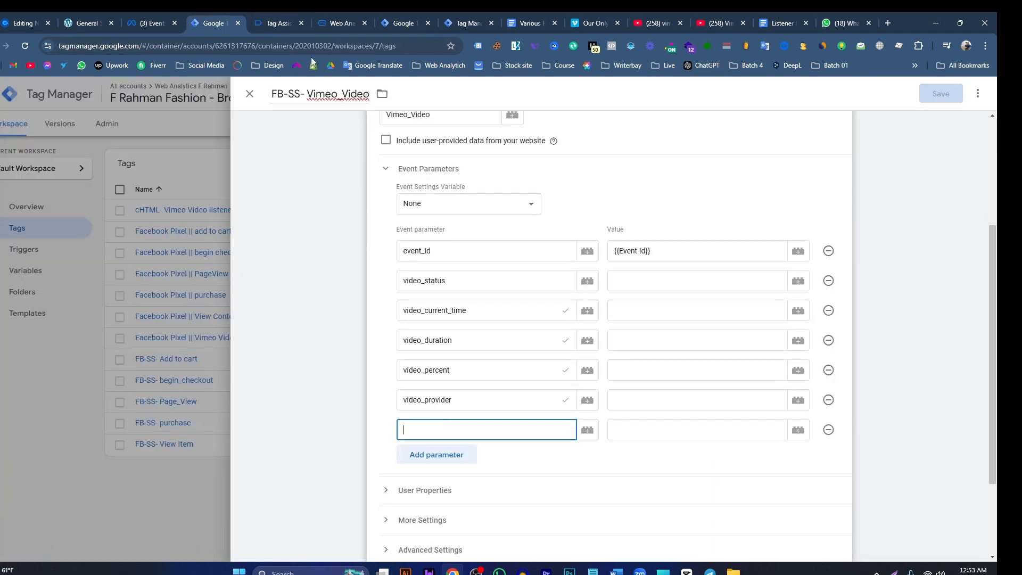
pyautogui.click(279, 26)
pyautogui.doubleClick(200, 330)
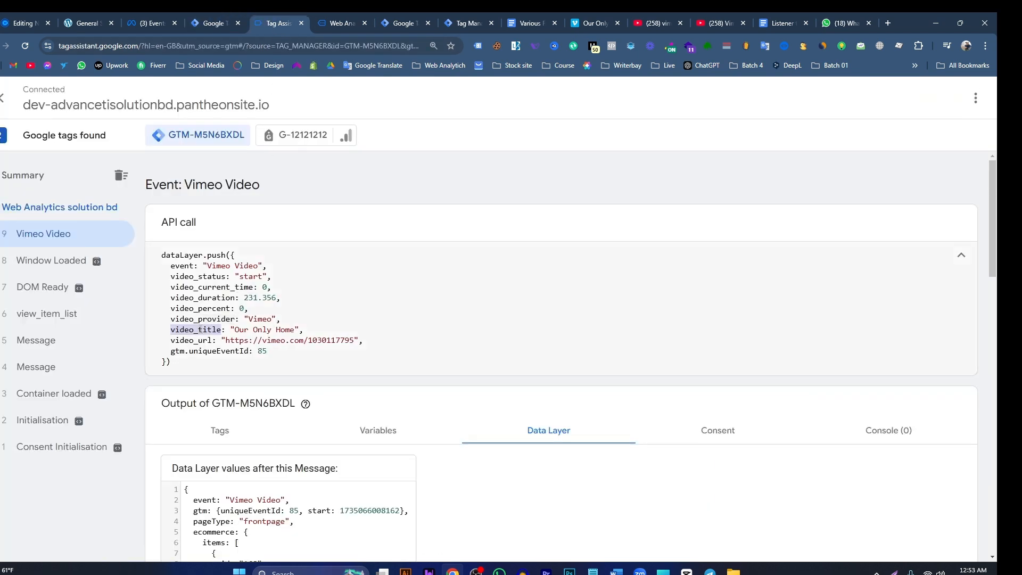
pyautogui.hotkey('ctrl', 'c')
pyautogui.click(212, 24)
pyautogui.hotkey('ctrl', 'v')
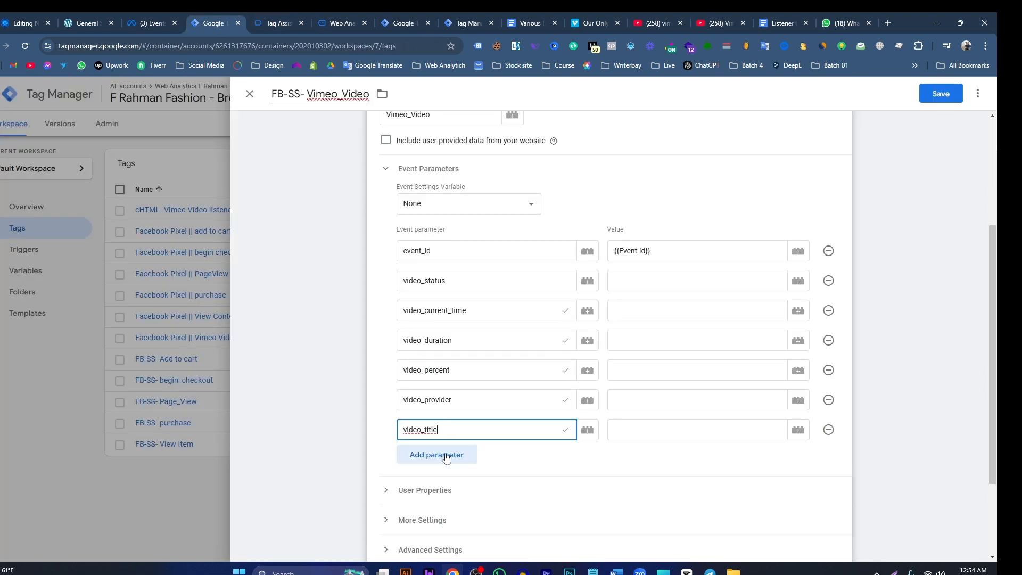
# - Add another event parameter row and fill its name with the video_url key copied from the Tag Assistant event
pyautogui.click(444, 455)
pyautogui.click(271, 25)
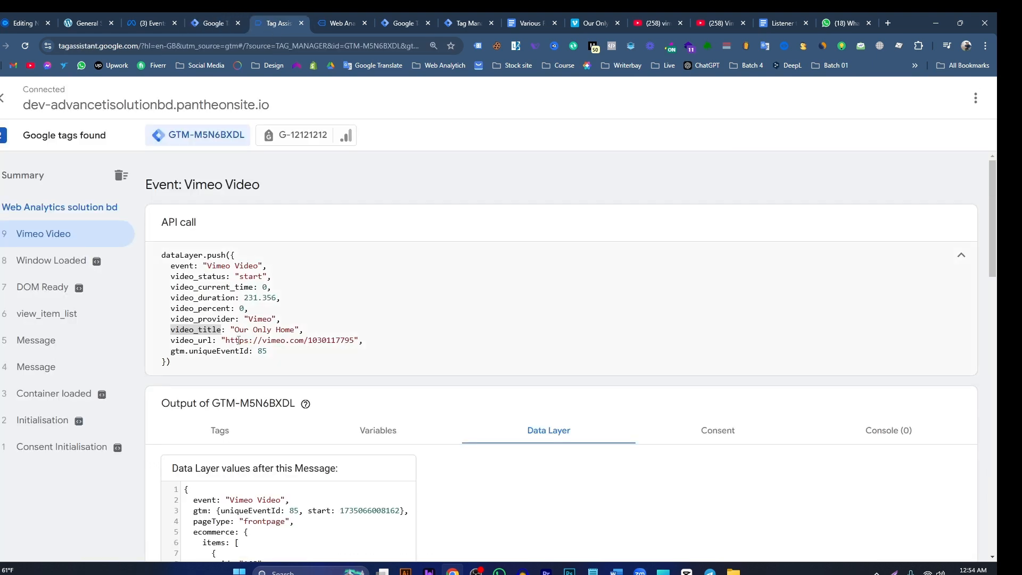
pyautogui.doubleClick(206, 340)
pyautogui.hotkey('ctrl', 'c')
pyautogui.click(213, 24)
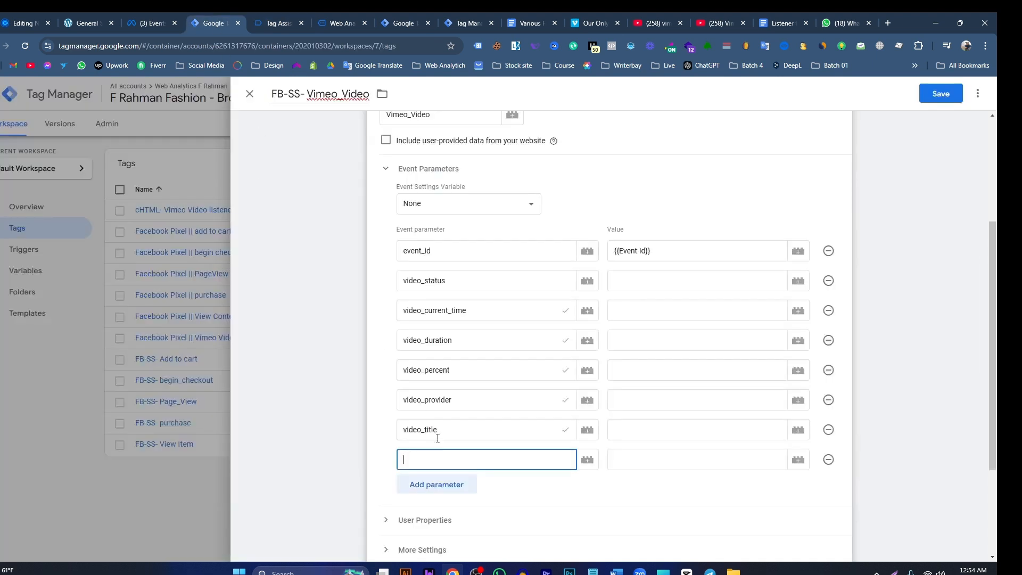
pyautogui.hotkey('ctrl', 'v')
# - Set the value of the video_status parameter to the variable {{dlv-video_status}}
pyautogui.click(644, 279)
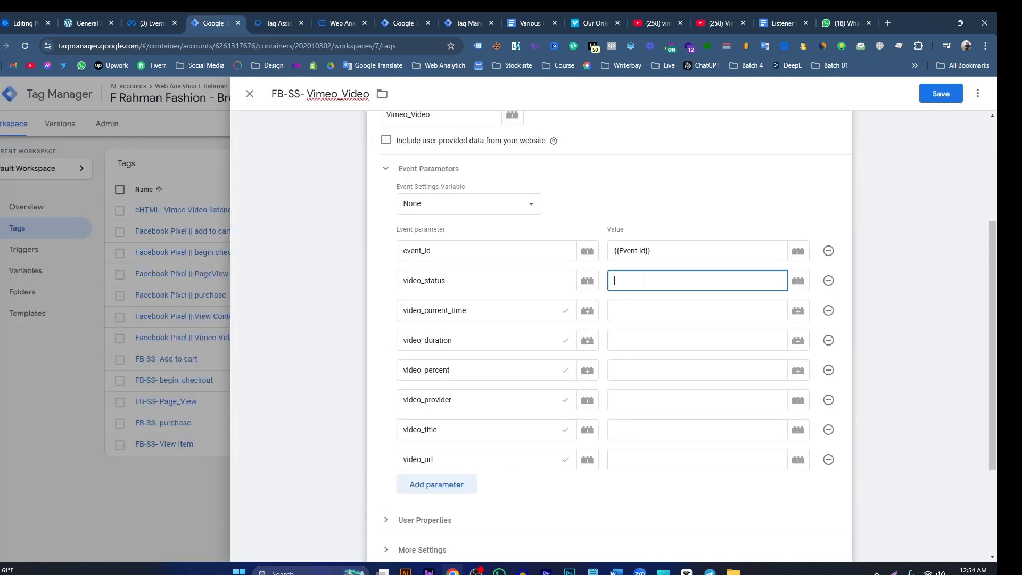
pyautogui.click(602, 237)
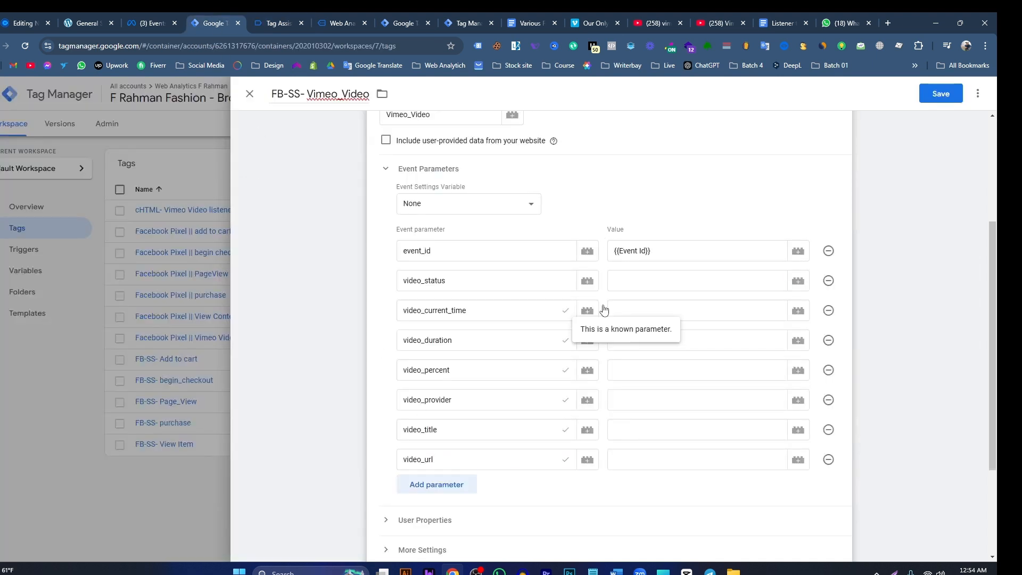
pyautogui.click(634, 282)
pyautogui.write('{{dlv')
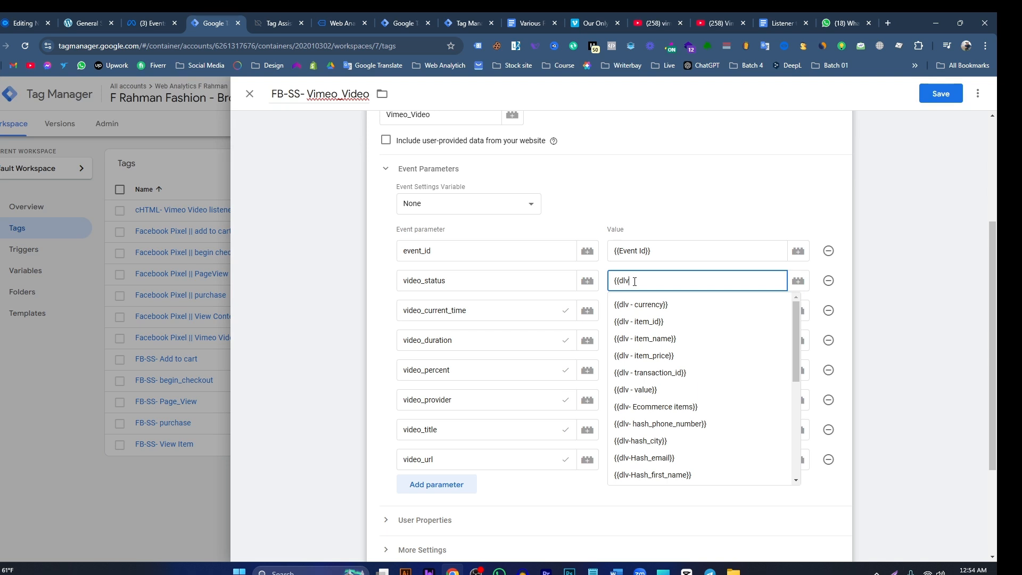
pyautogui.moveTo(635, 281); pyautogui.dragTo(611, 282)
pyautogui.click(655, 282)
pyautogui.scroll(-3, 675, 399)
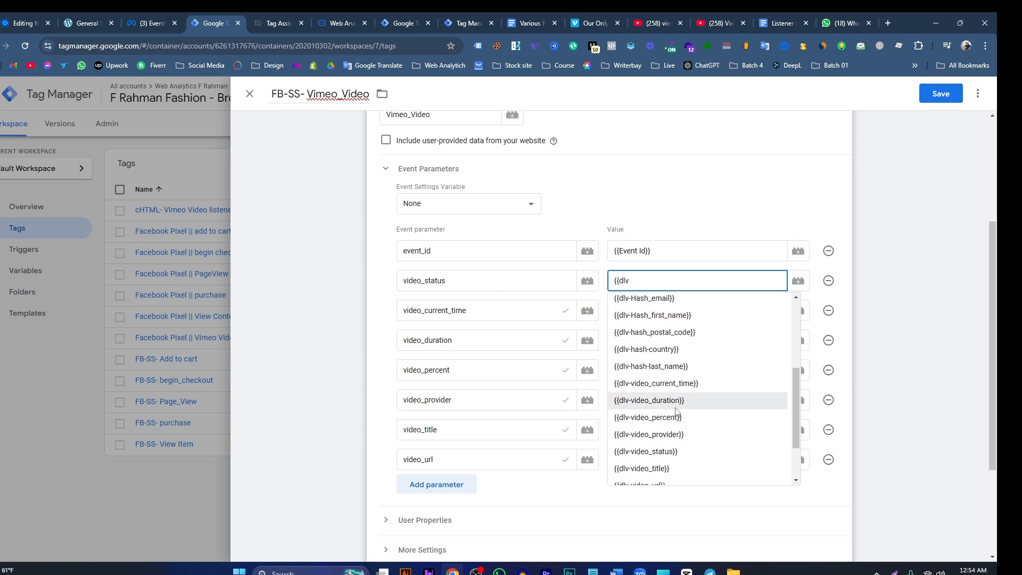
pyautogui.click(663, 452)
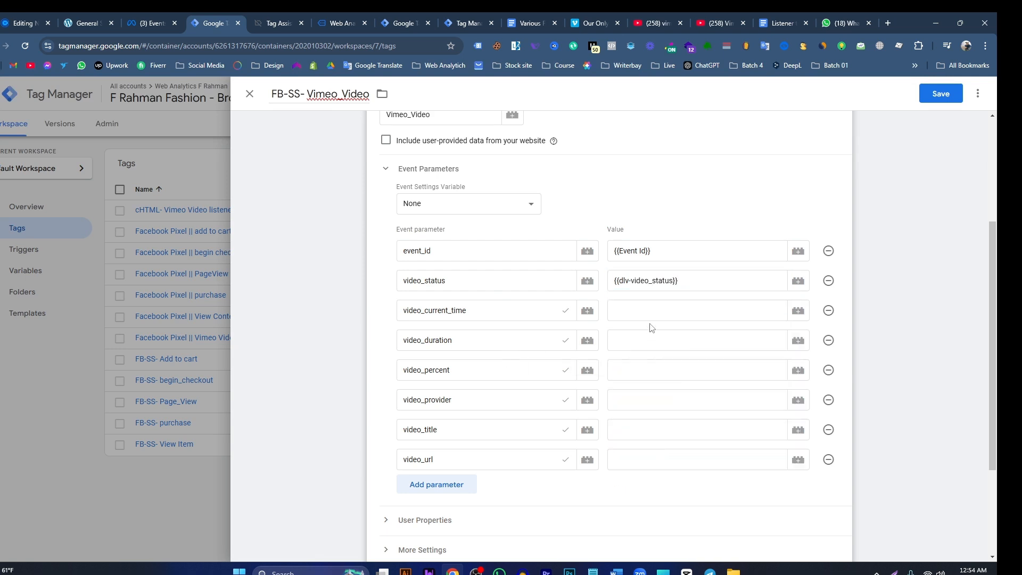
pyautogui.click(652, 310)
pyautogui.write('{{dlv')
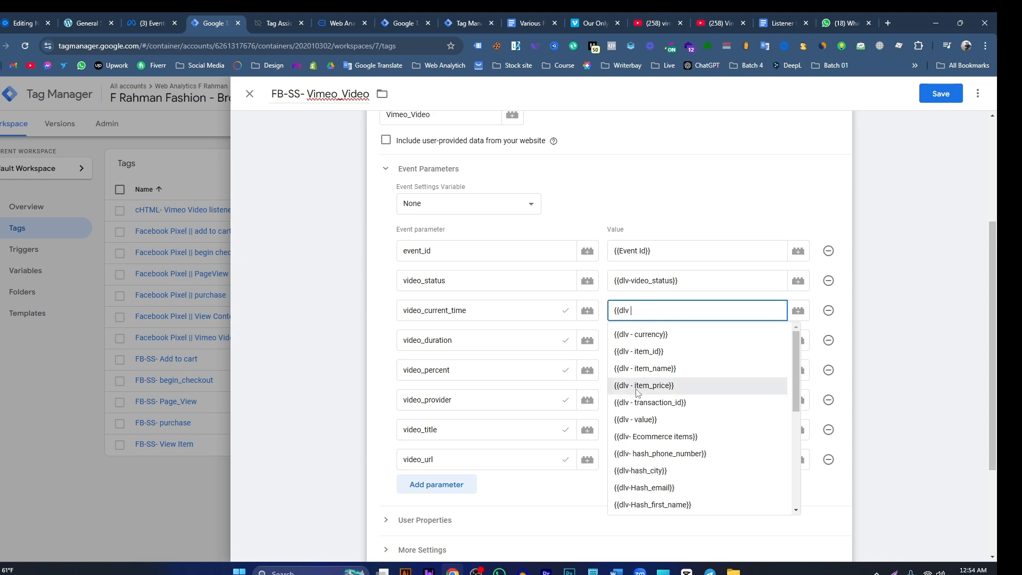
pyautogui.scroll(-3, 660, 386)
pyautogui.click(657, 349)
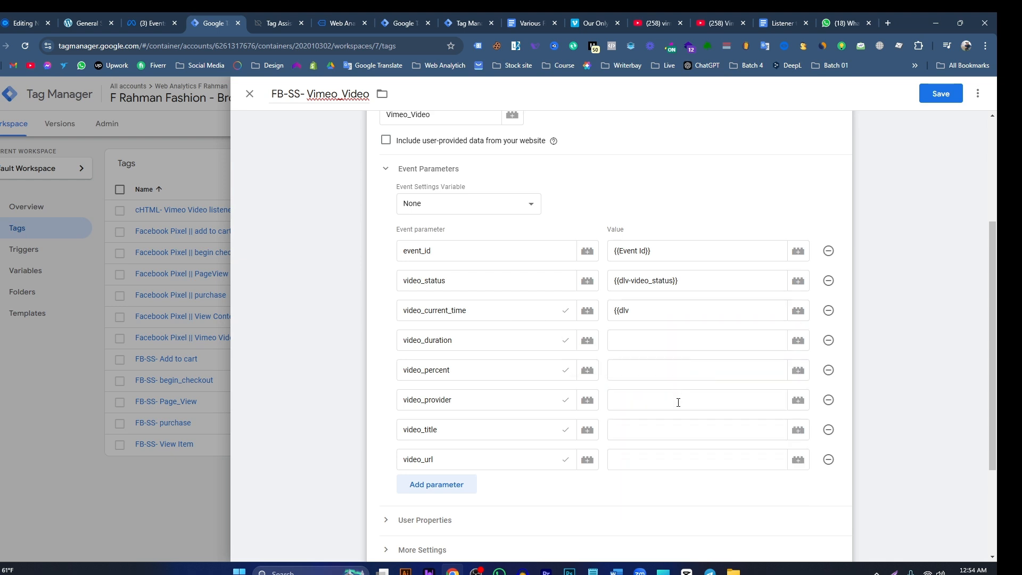
pyautogui.click(662, 313)
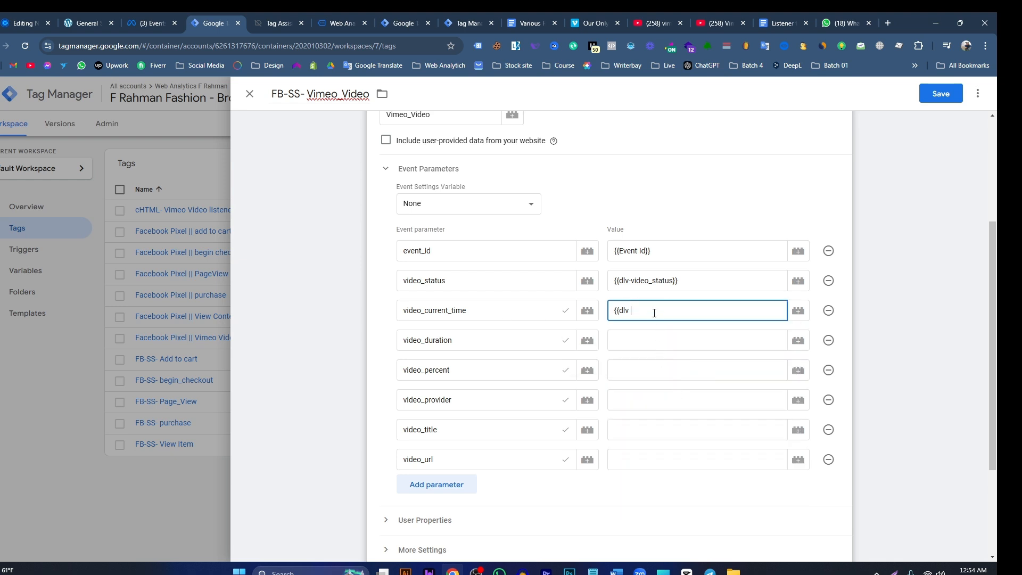
pyautogui.press('BackSpace')
pyautogui.press('BackSpace')
pyautogui.press('BackSpace')
pyautogui.press('BackSpace')
pyautogui.press('BackSpace')
# - Set the value of the video_current_time parameter to the variable {{dlv-video_current_time}}
pyautogui.write('{{dlv')
pyautogui.scroll(-2, 660, 383)
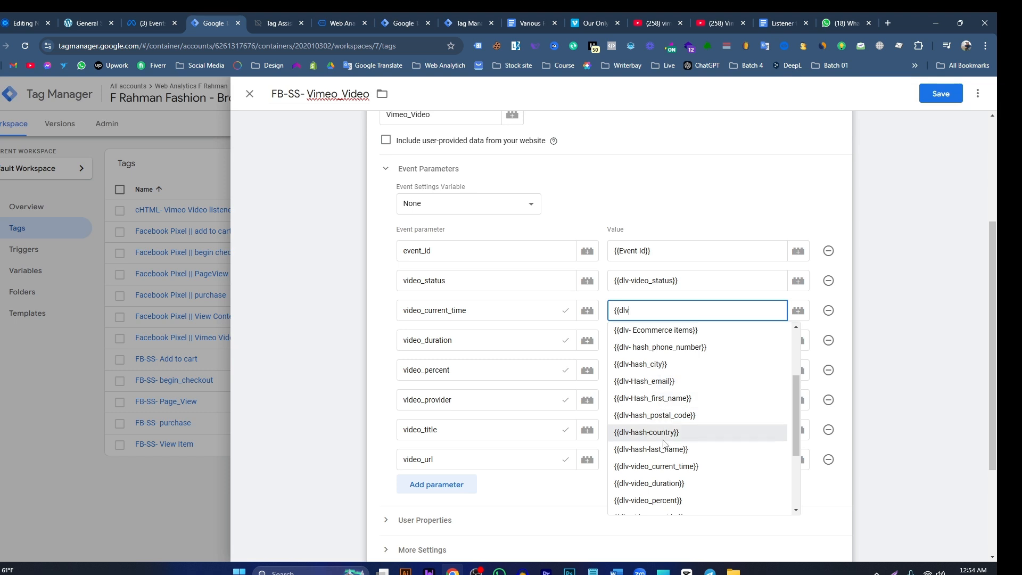
pyautogui.click(652, 466)
# - Set the video_duration parameter's value to {{dlv-video_duration}} and the video_percent parameter's value to {{dlv-video_percent}}
pyautogui.click(641, 346)
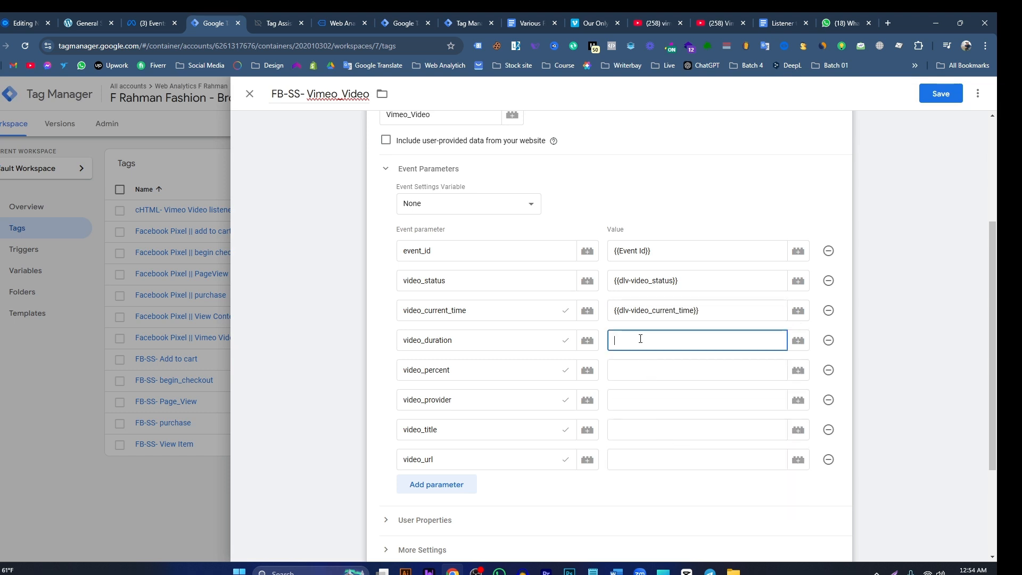
pyautogui.write('{{dlv')
pyautogui.scroll(-2, 649, 424)
pyautogui.scroll(-2, 660, 479)
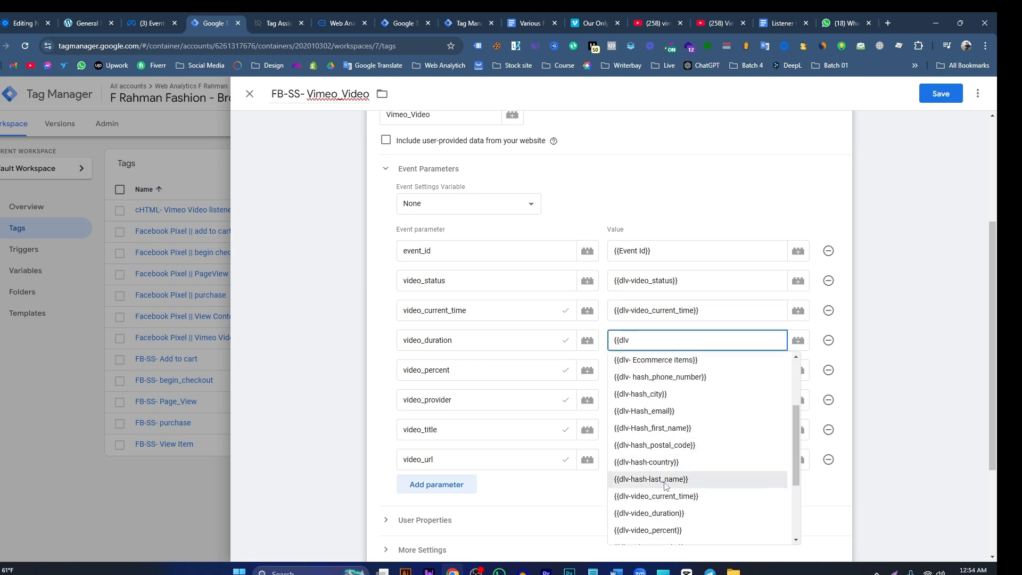
pyautogui.click(670, 512)
pyautogui.click(640, 371)
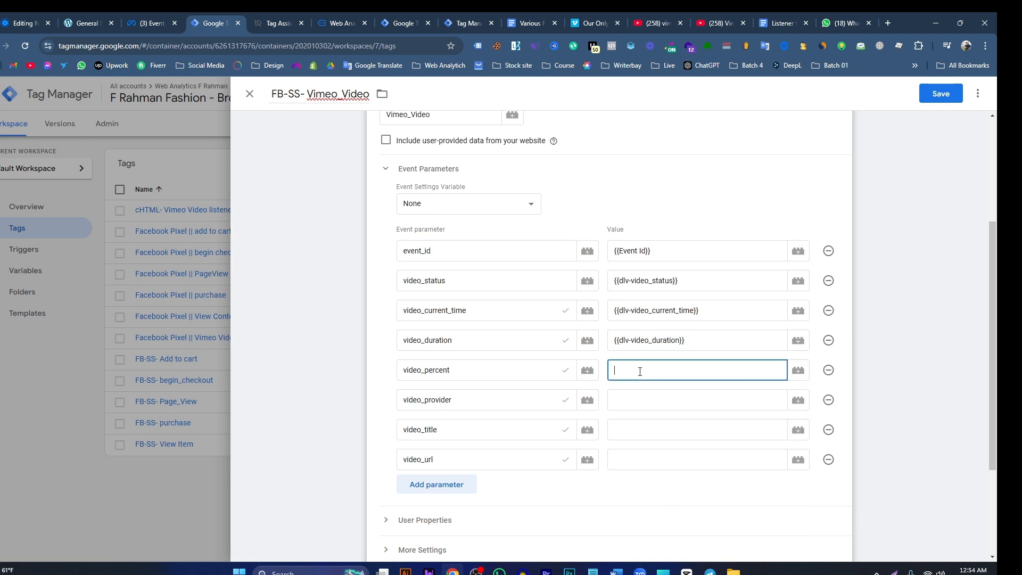
pyautogui.write('{{dlv')
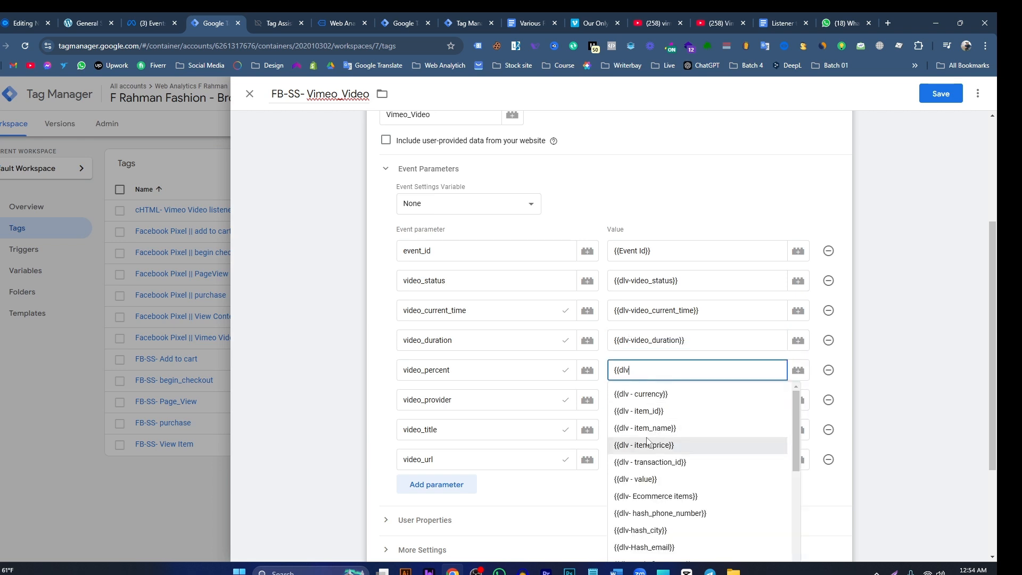
pyautogui.scroll(-3, 648, 443)
pyautogui.click(654, 541)
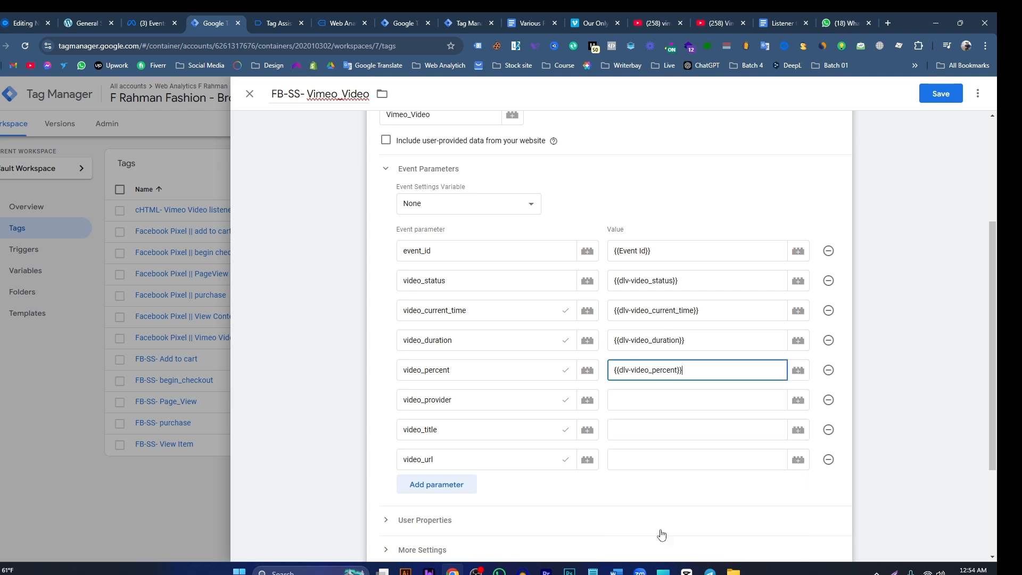
# - Set the video_provider parameter's value to {{dlv-video_provider}} and the video_title parameter's value to {{dlv-video_title}}
pyautogui.click(649, 401)
pyautogui.write('{{dlv')
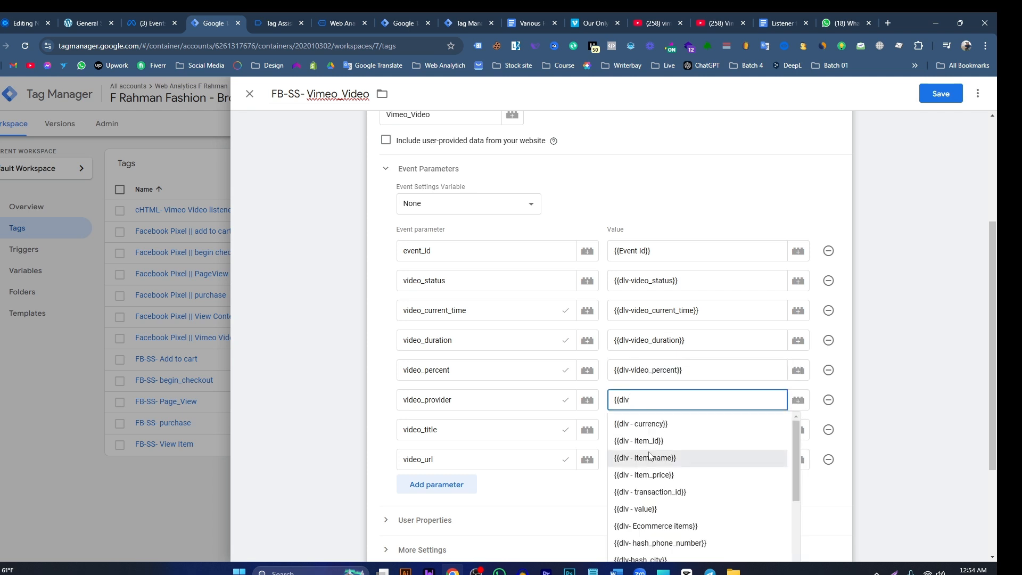
pyautogui.scroll(-3, 676, 510)
pyautogui.click(670, 508)
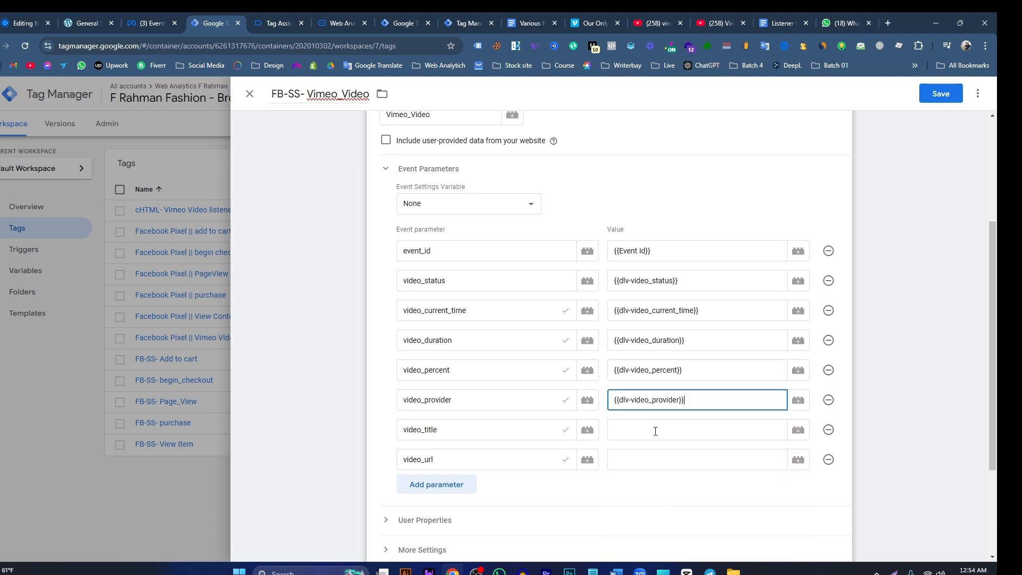
pyautogui.click(644, 431)
pyautogui.write('{{dlv')
pyautogui.scroll(-3, 659, 522)
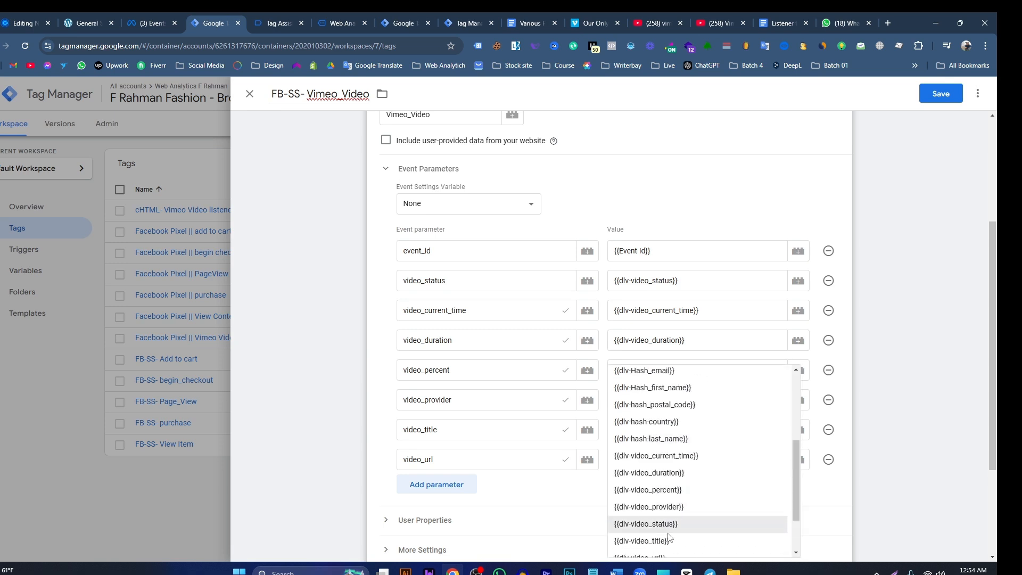
pyautogui.click(660, 543)
# - Set the value of the video_url parameter to the variable {{dlv-video_url}}
pyautogui.click(650, 461)
pyautogui.write('{{dlv')
pyautogui.scroll(-3, 665, 511)
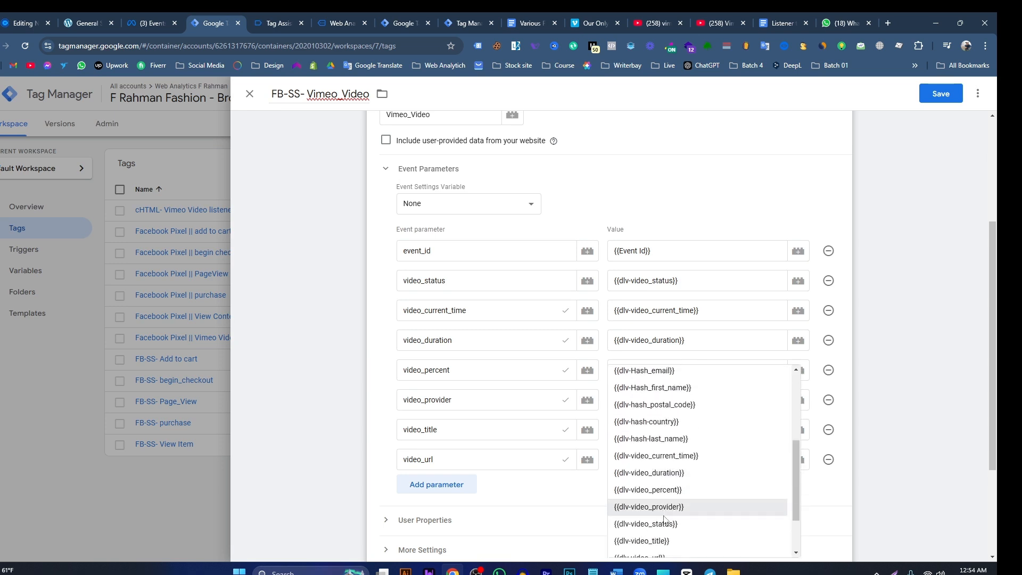
pyautogui.click(664, 492)
# - Replace the tag's cEvent-view_item firing trigger with cEvent-Vimeo Video and save the FB-SS- Vimeo_Video tag
pyautogui.scroll(-3, 686, 453)
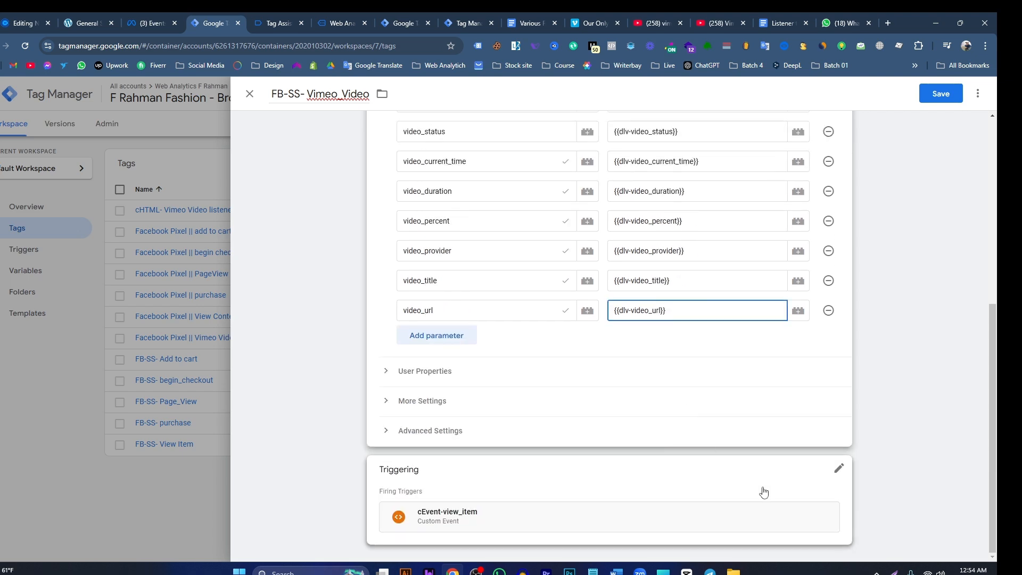
pyautogui.click(764, 490)
pyautogui.click(826, 510)
pyautogui.click(671, 491)
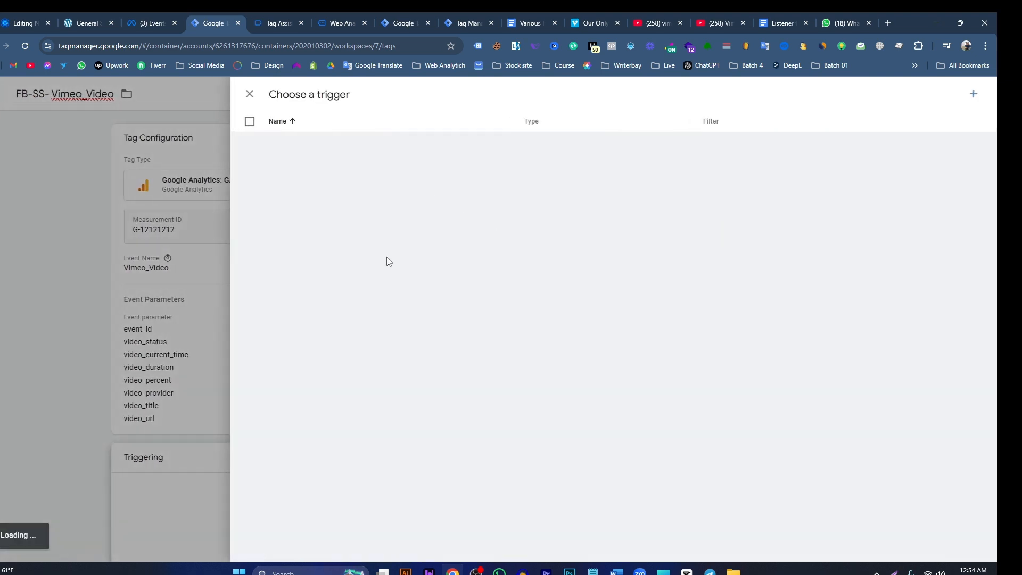
pyautogui.click(282, 252)
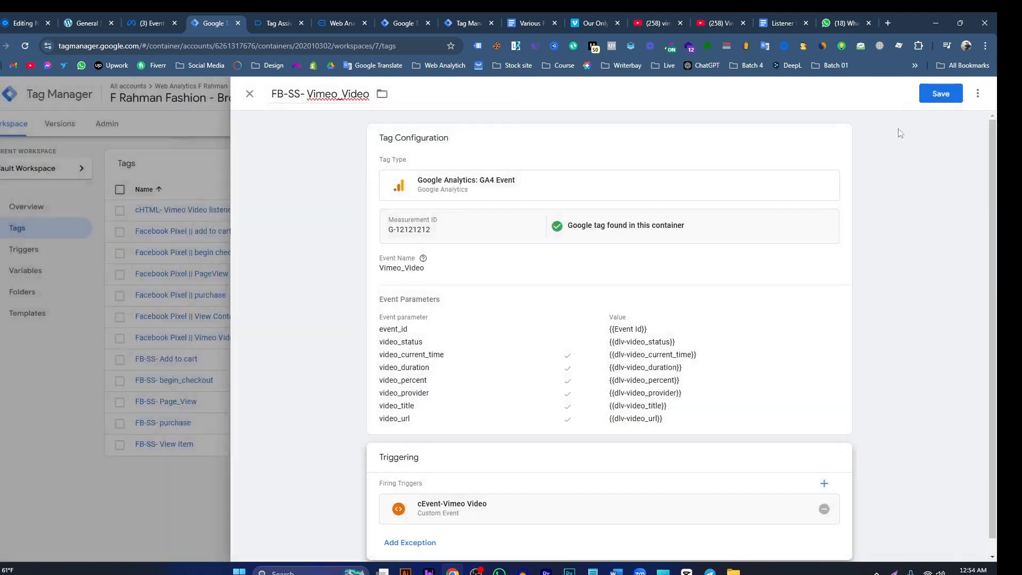
pyautogui.click(935, 94)
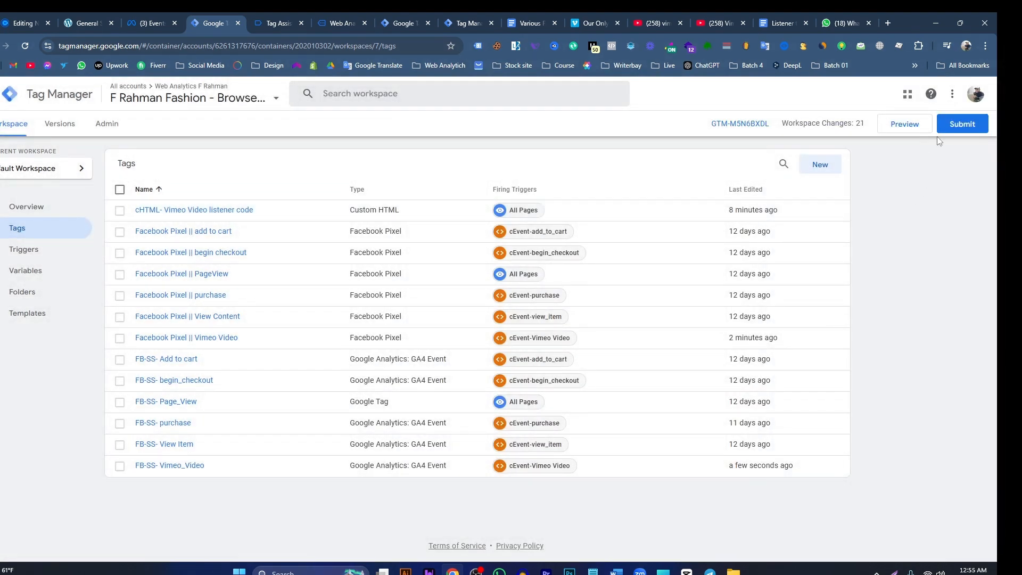
# - Start preview mode for both the browser and the server container and continue into the Tag Assistant session connected to the site
pyautogui.click(907, 129)
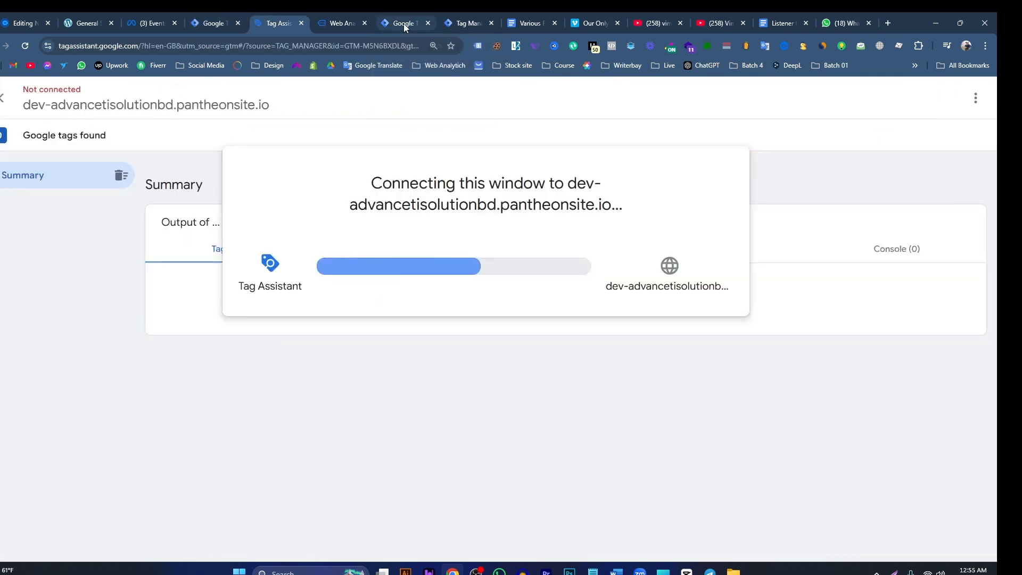
pyautogui.click(408, 23)
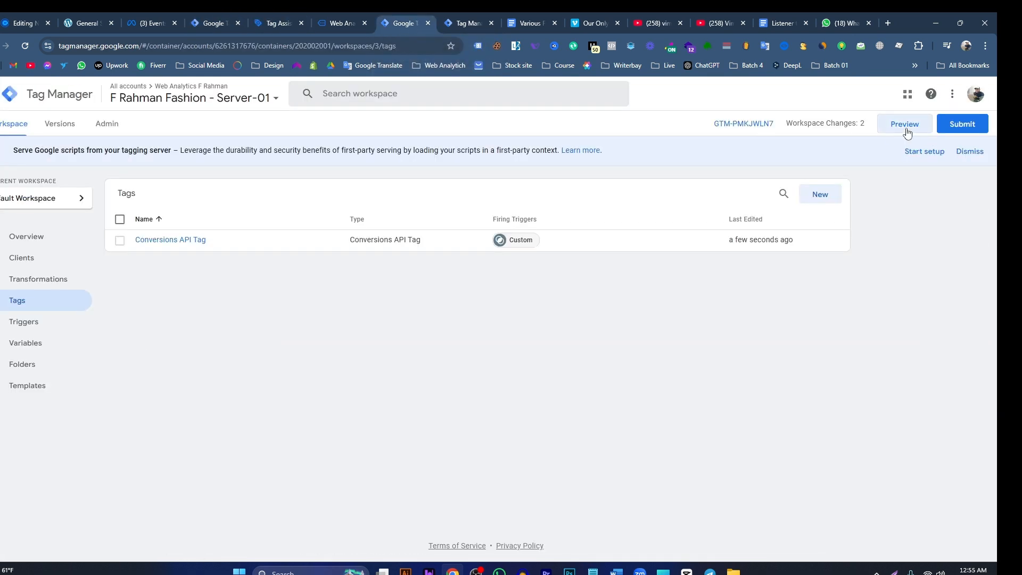
pyautogui.click(907, 132)
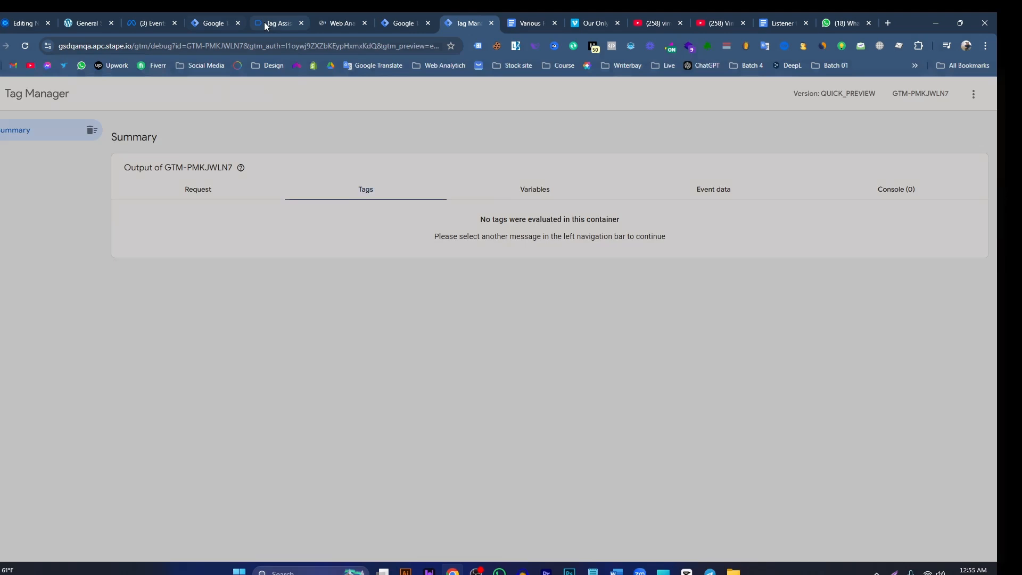
pyautogui.click(263, 22)
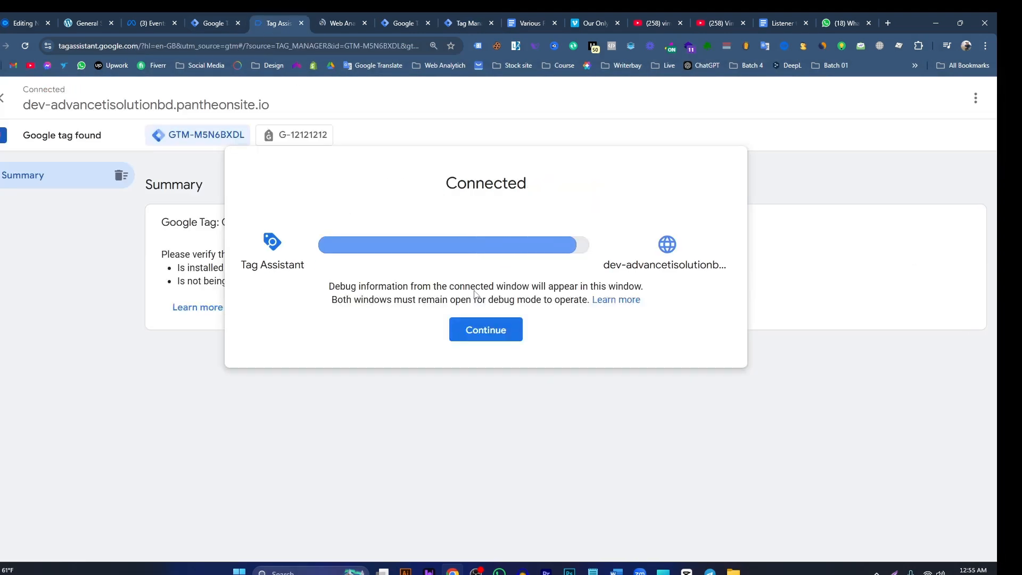
pyautogui.click(480, 330)
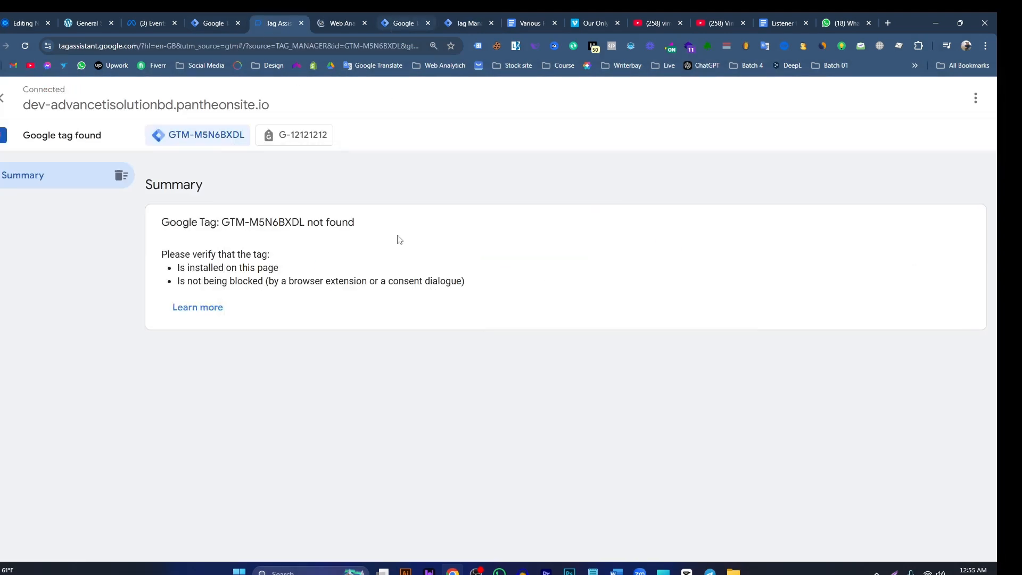
# - Check the page-load events in Tag Assistant, the server container preview and the test events in Meta Events Manager
pyautogui.click(332, 23)
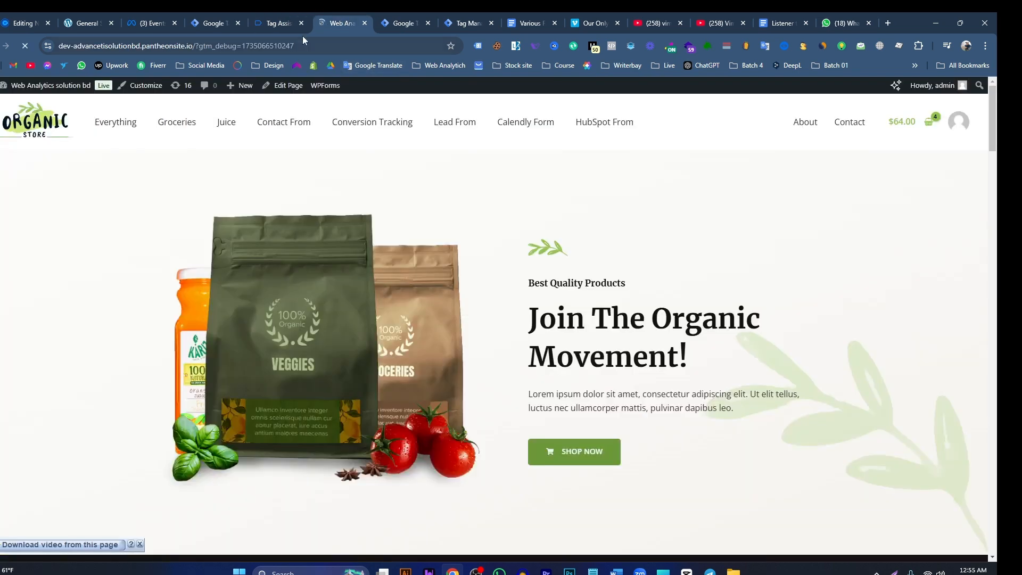
pyautogui.click(283, 23)
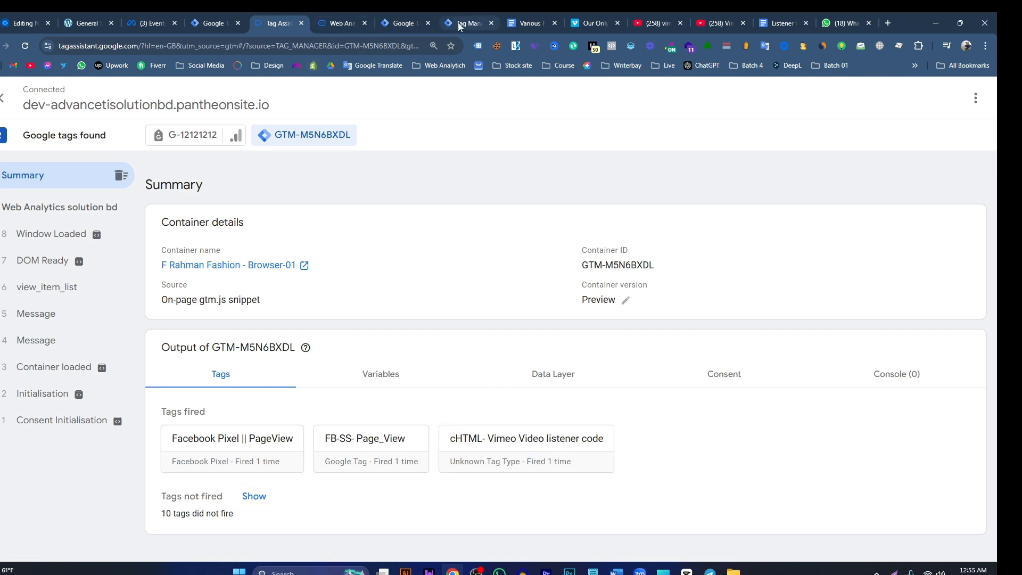
pyautogui.click(491, 30)
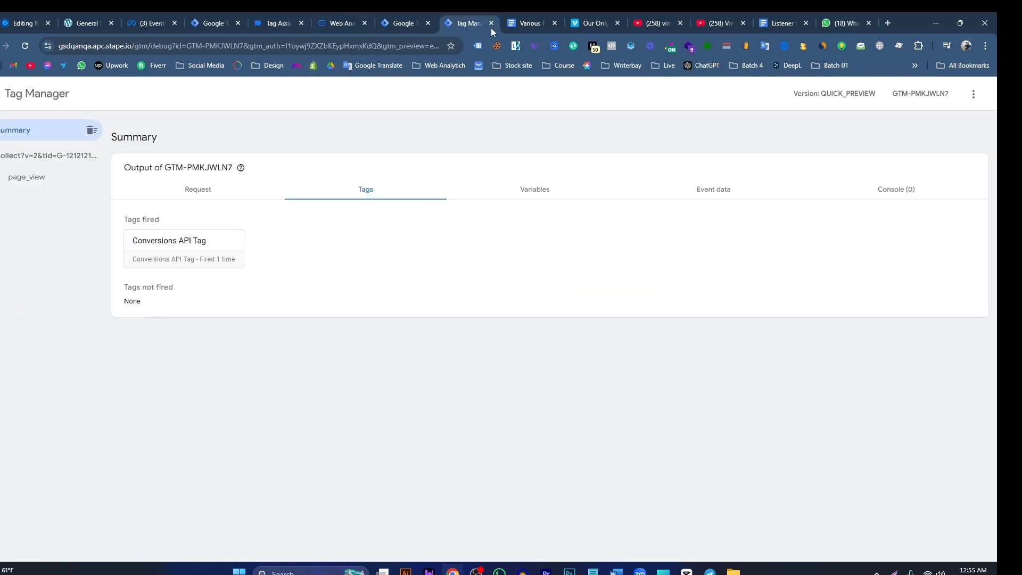
pyautogui.click(152, 23)
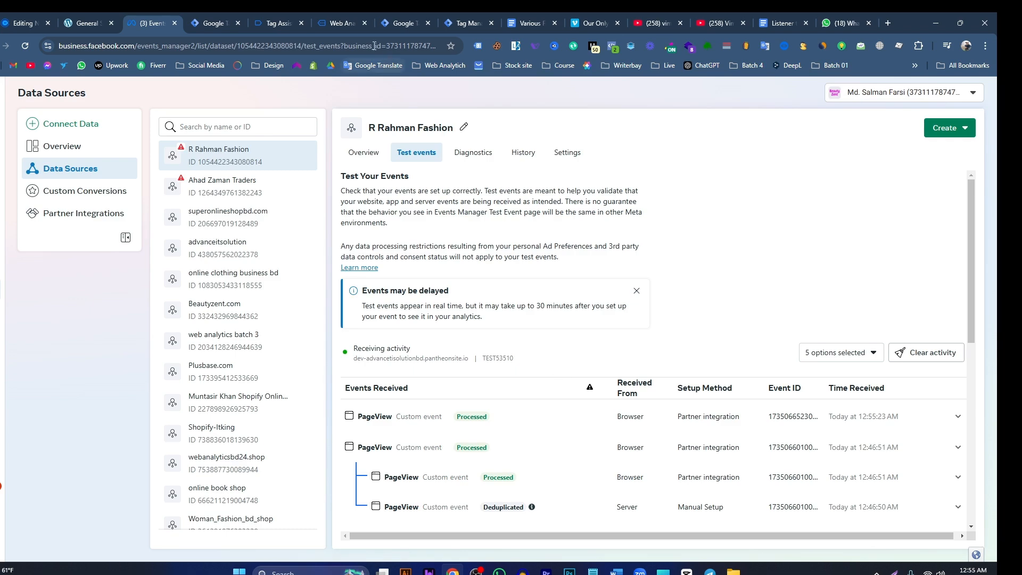
# - Play the second of the two side-by-side Vimeo videos near the end of the site's home page
pyautogui.click(336, 23)
pyautogui.scroll(-20, 452, 228)
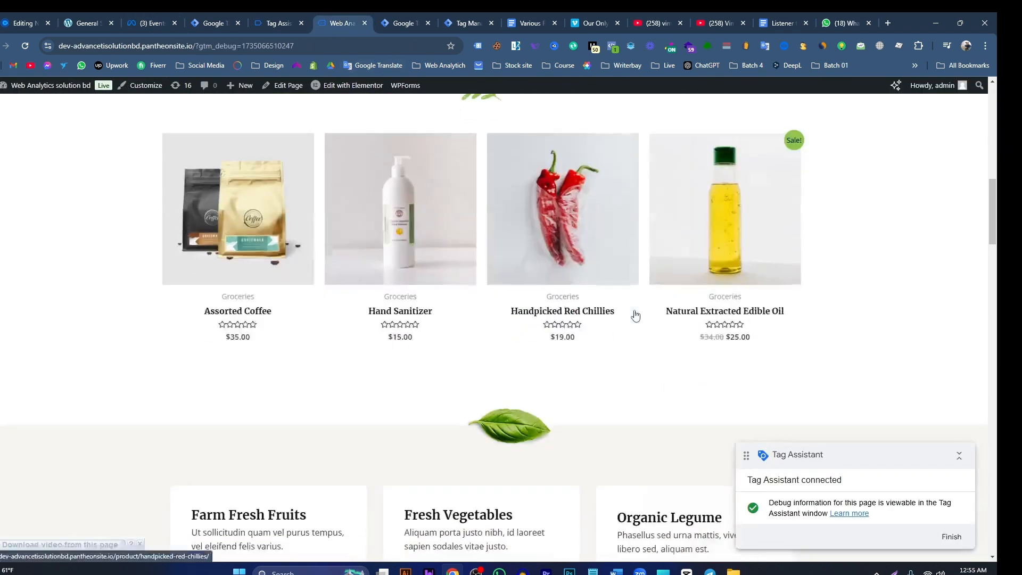
pyautogui.scroll(-15, 642, 317)
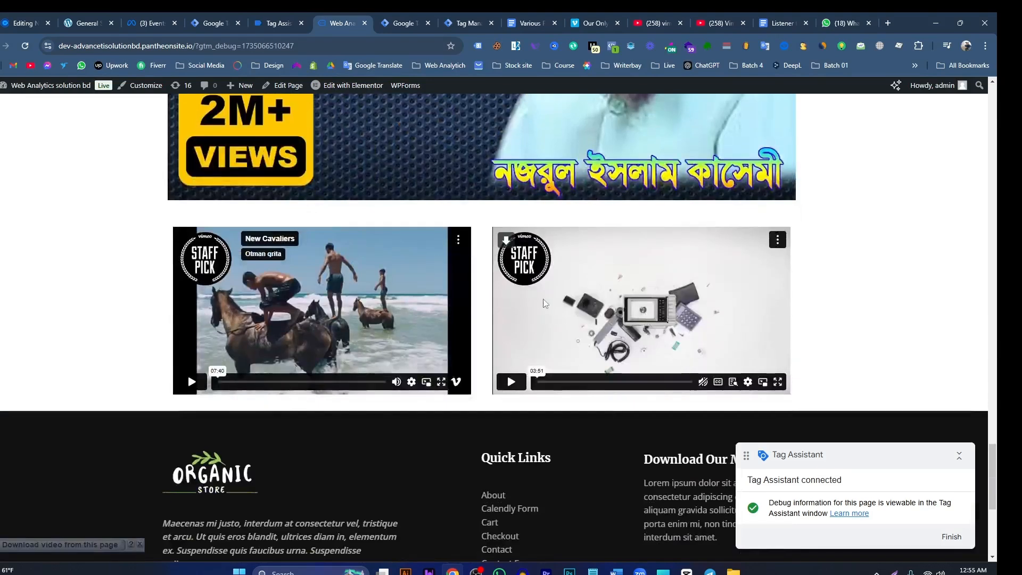
pyautogui.click(511, 382)
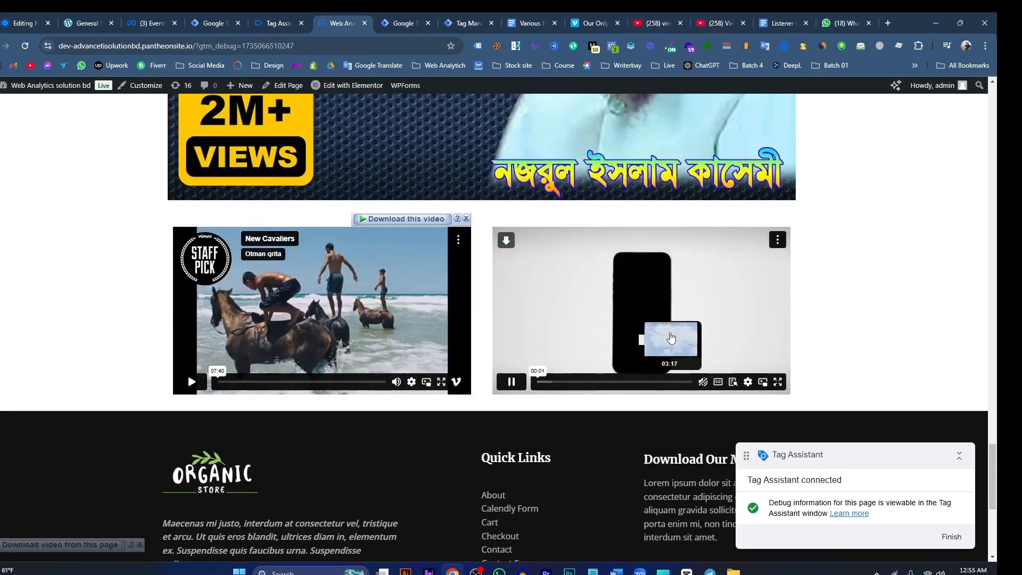
# - Examine the tags fired by the Vimeo Video event in Tag Assistant and expand its dataLayer.push call
pyautogui.click(278, 24)
pyautogui.scroll(-1, 365, 396)
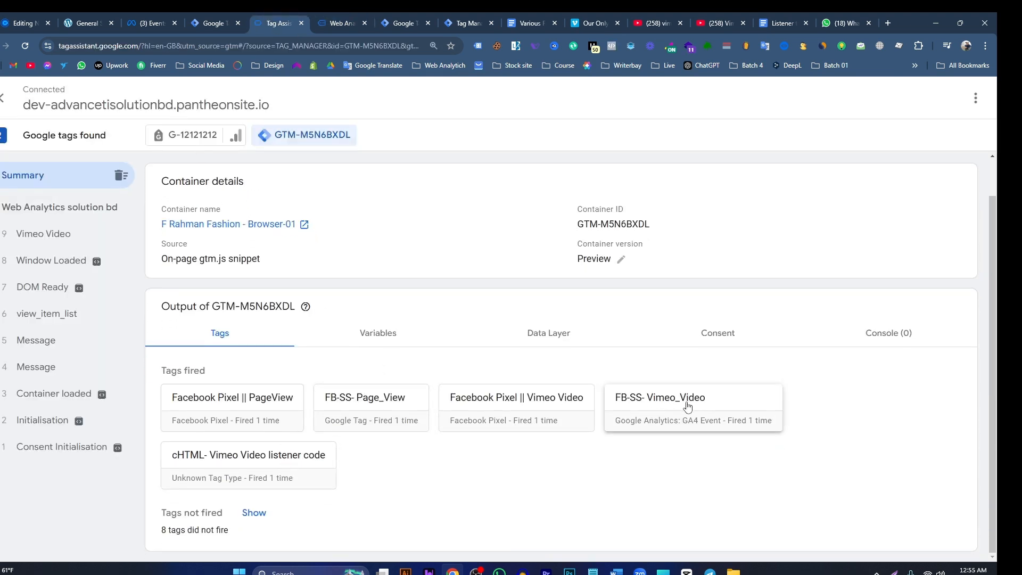
pyautogui.click(46, 236)
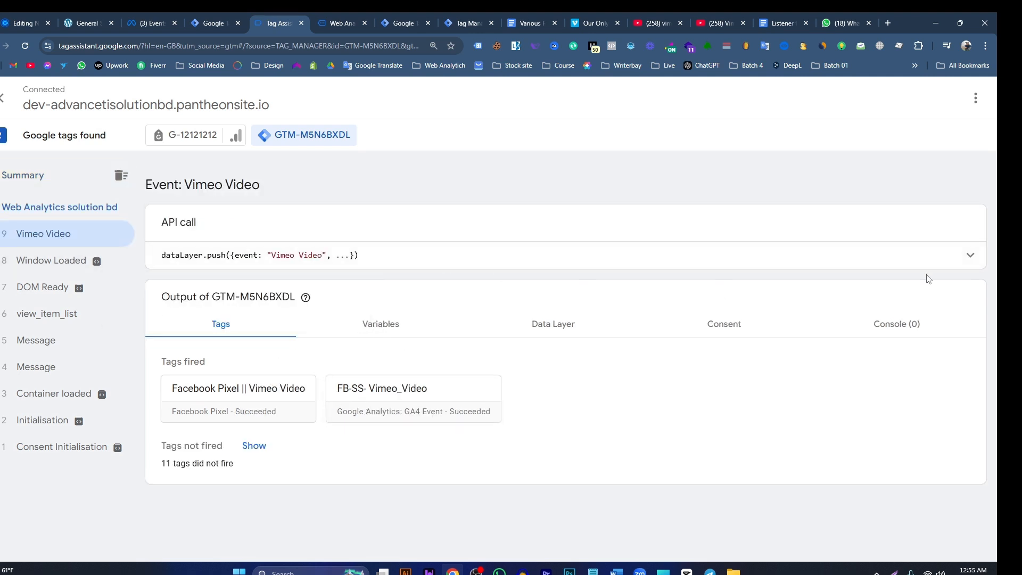
pyautogui.click(479, 258)
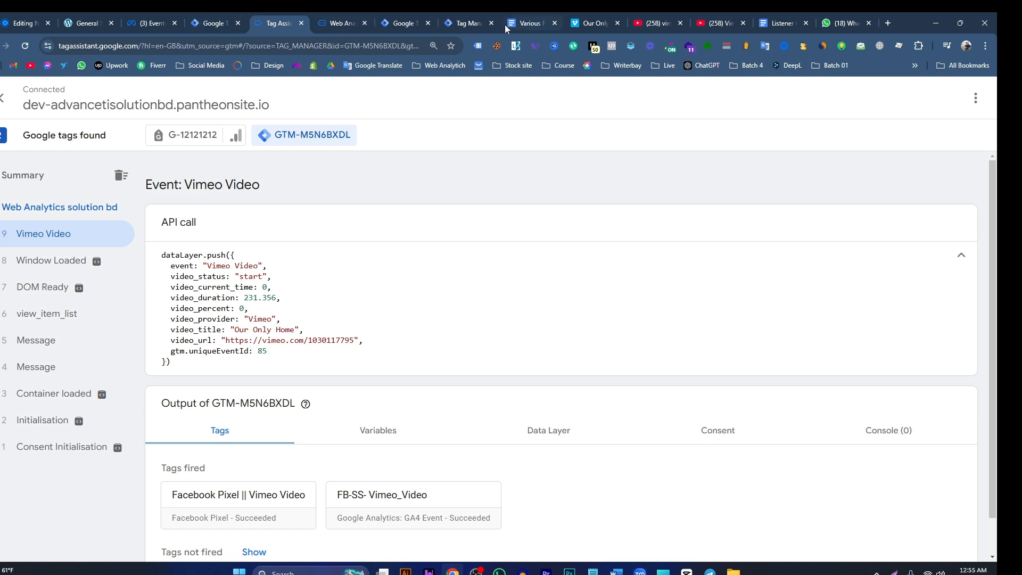
# - Examine the Vimeo_Video event's tags and request details in the server container preview
pyautogui.click(463, 23)
pyautogui.click(30, 178)
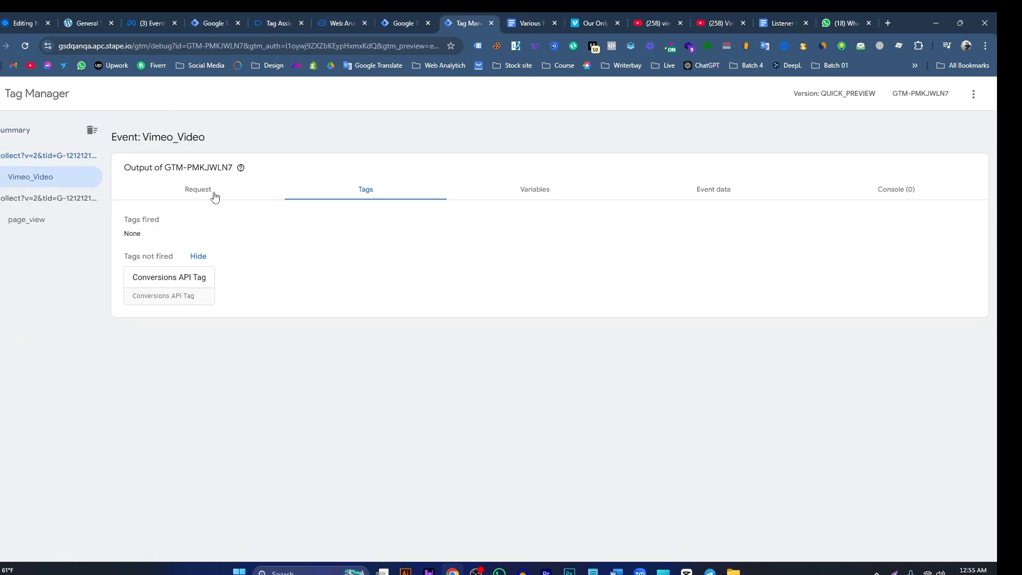
pyautogui.click(196, 190)
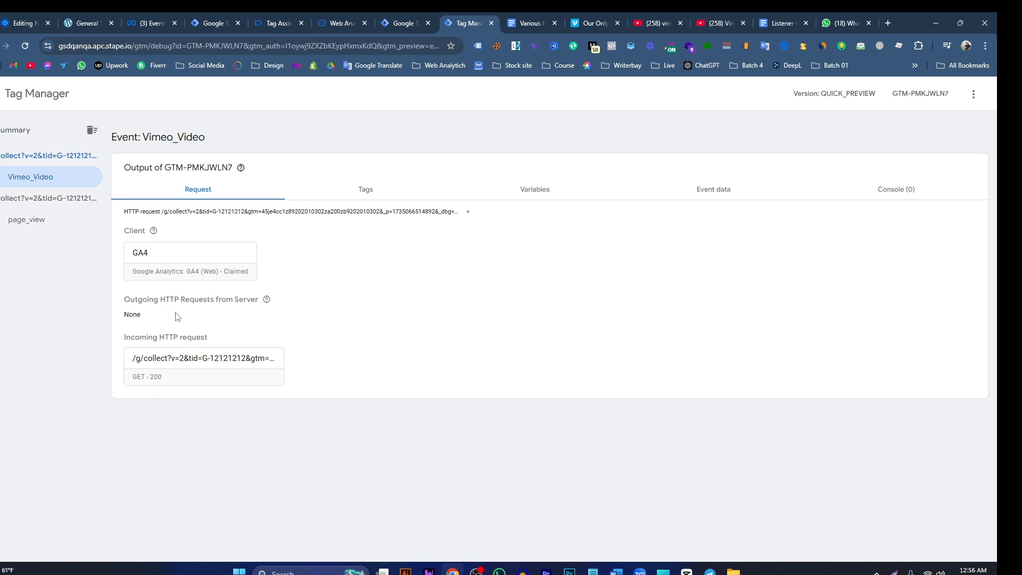
# - Copy the event name Vimeo_Video from the FB-SS- Vimeo_Video tag in the browser container
pyautogui.click(399, 24)
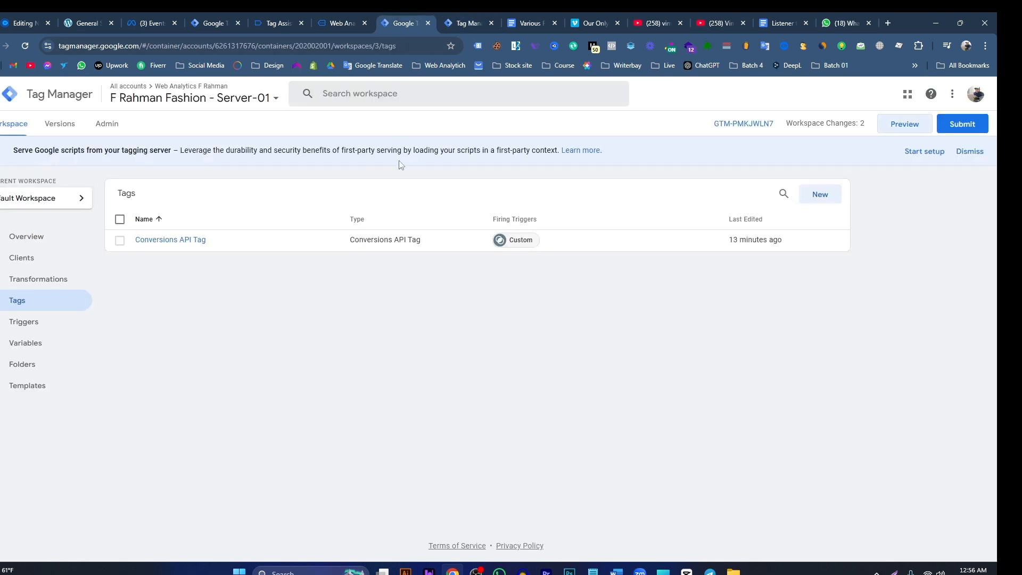
pyautogui.click(209, 24)
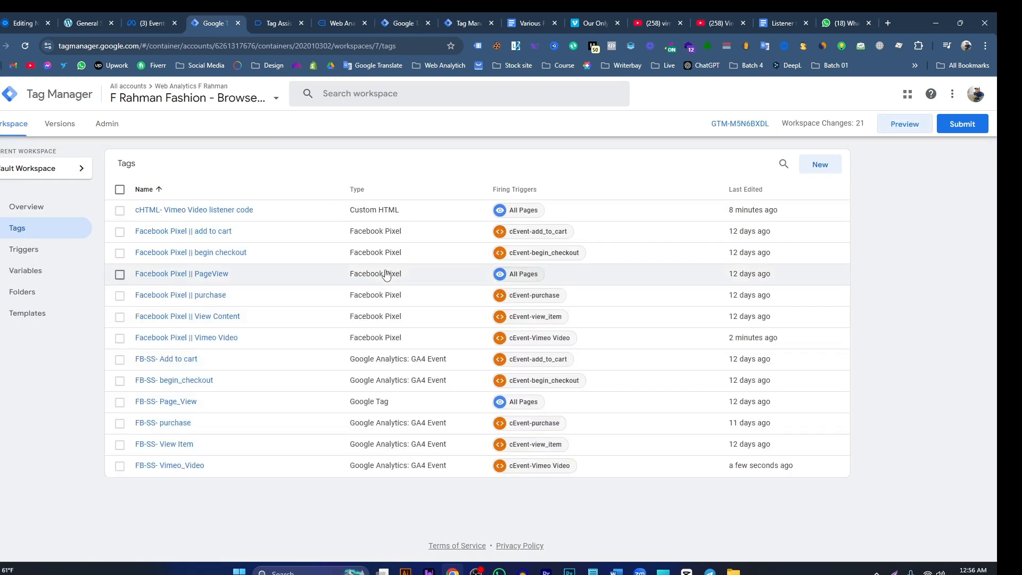
pyautogui.click(193, 462)
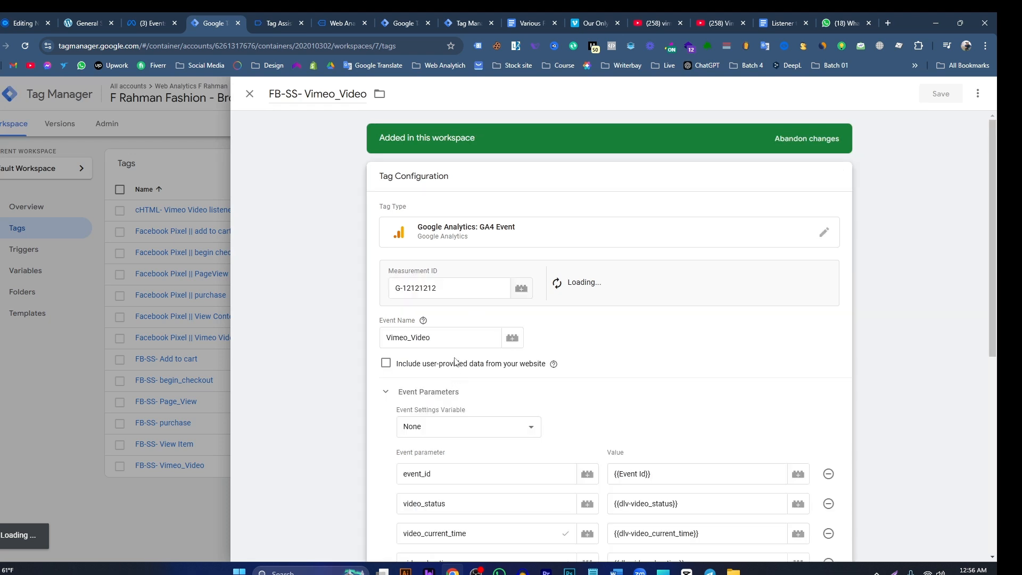
pyautogui.moveTo(432, 337); pyautogui.dragTo(389, 341)
pyautogui.hotkey('ctrl', 'c')
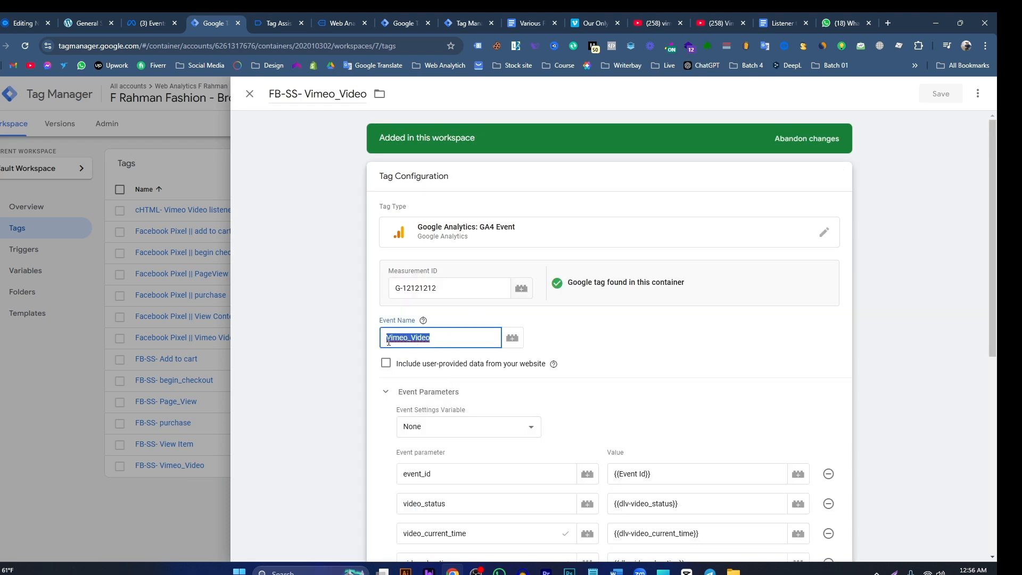
# - Add Vimeo_Video| to the start of the event-name RegEx list in the server container's Custom trigger and save the trigger
pyautogui.click(400, 24)
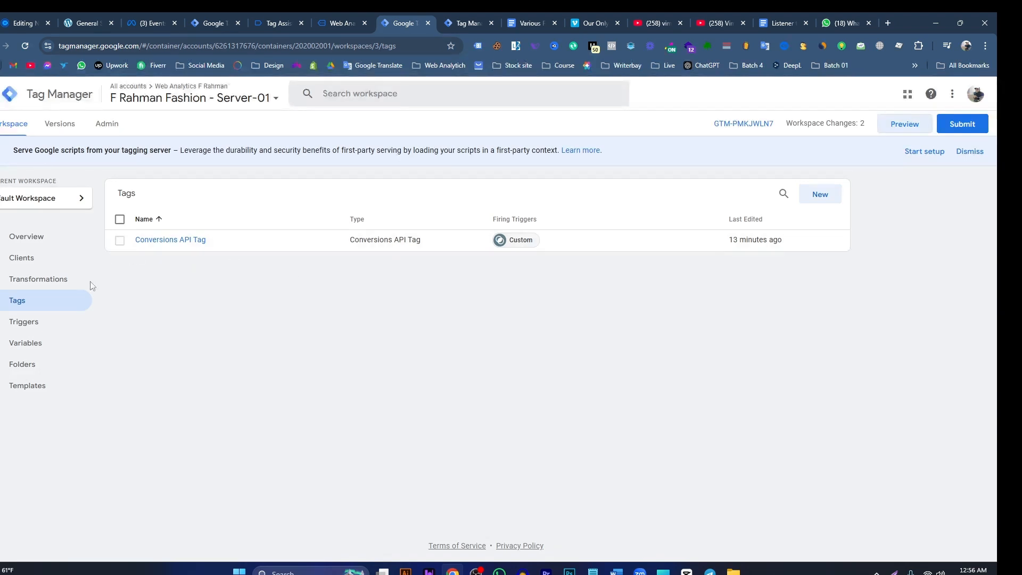
pyautogui.click(30, 325)
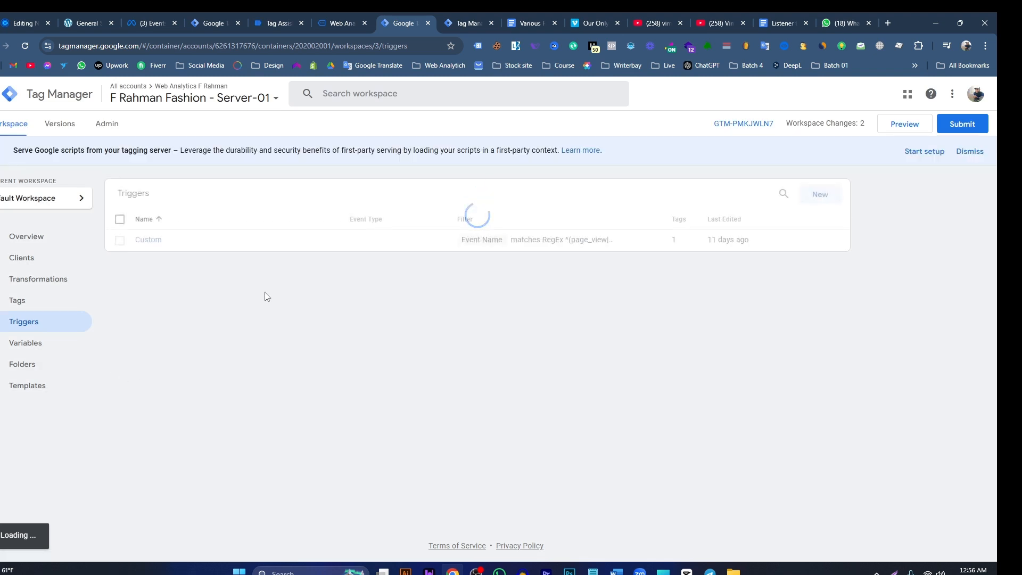
pyautogui.click(150, 245)
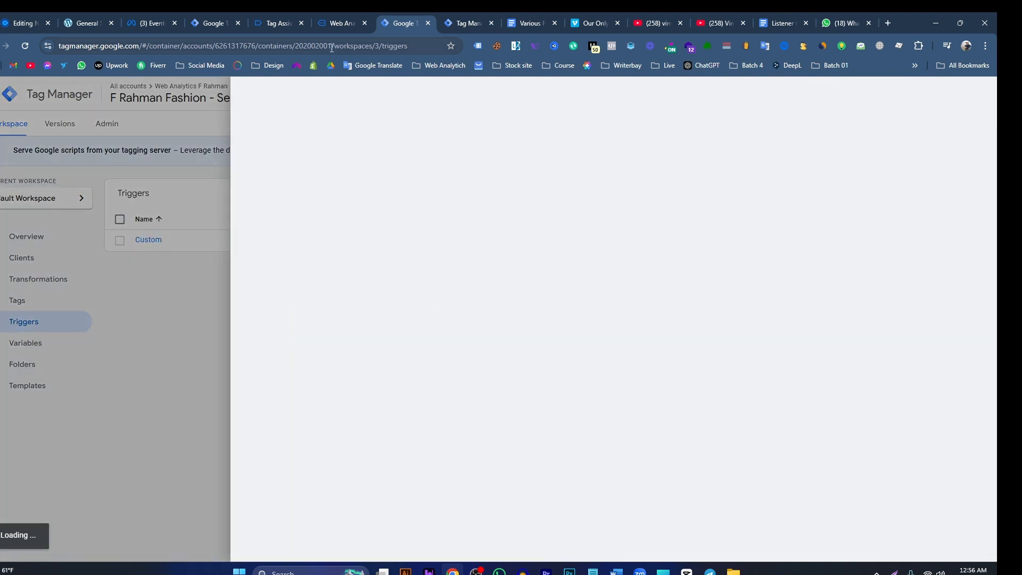
pyautogui.click(463, 29)
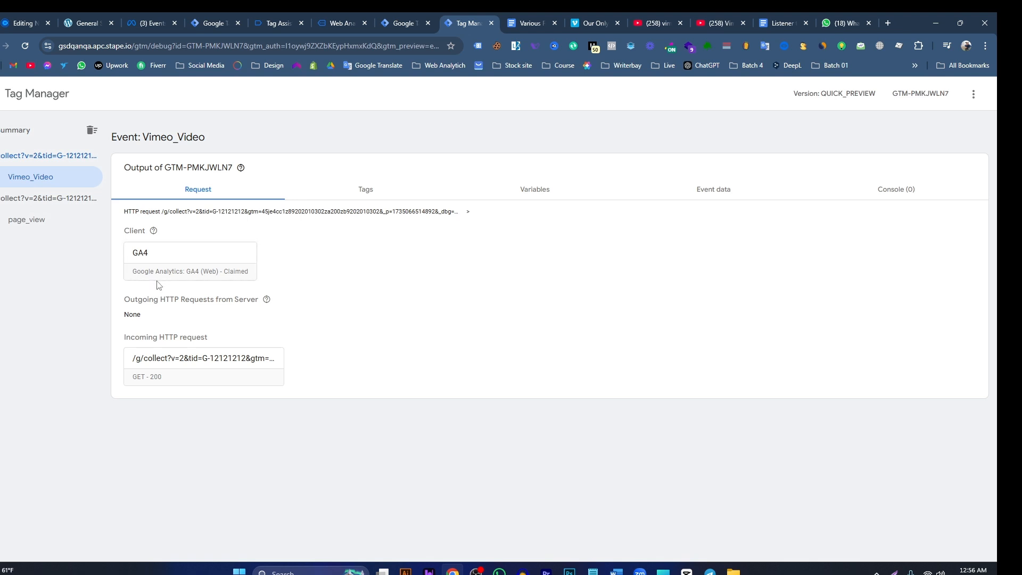
pyautogui.click(402, 24)
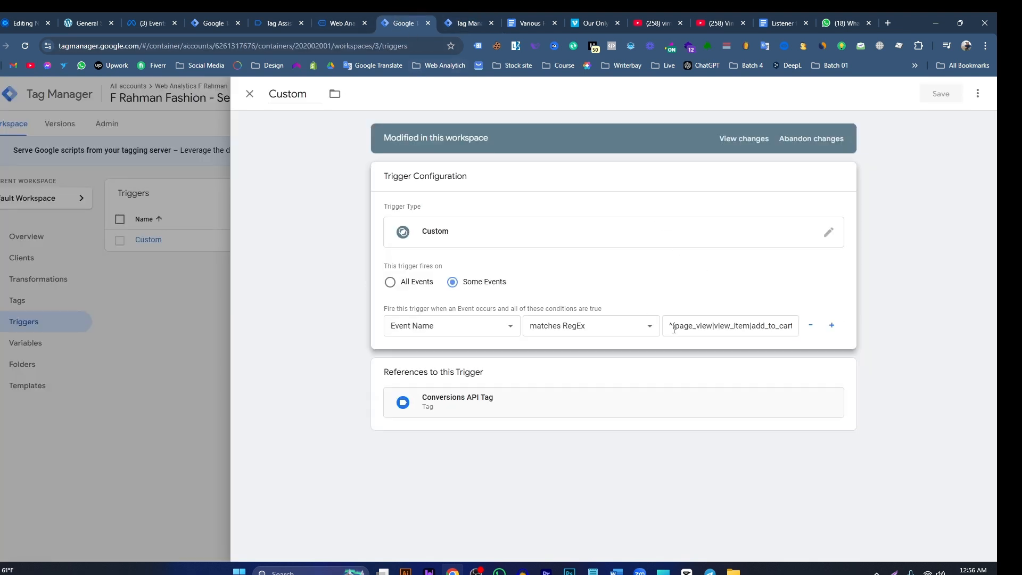
pyautogui.click(674, 328)
pyautogui.hotkey('ctrl', 'v')
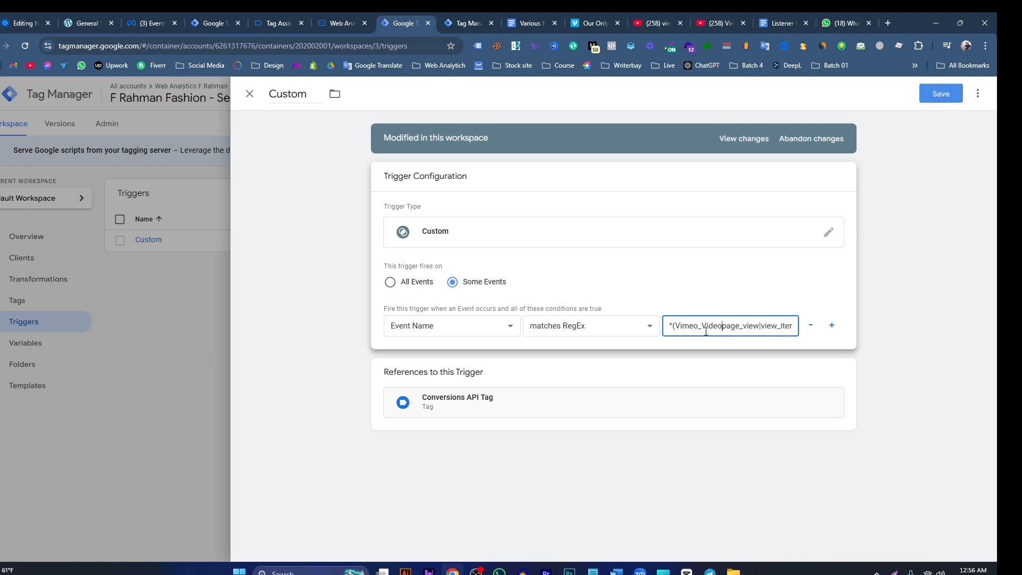
pyautogui.write('|')
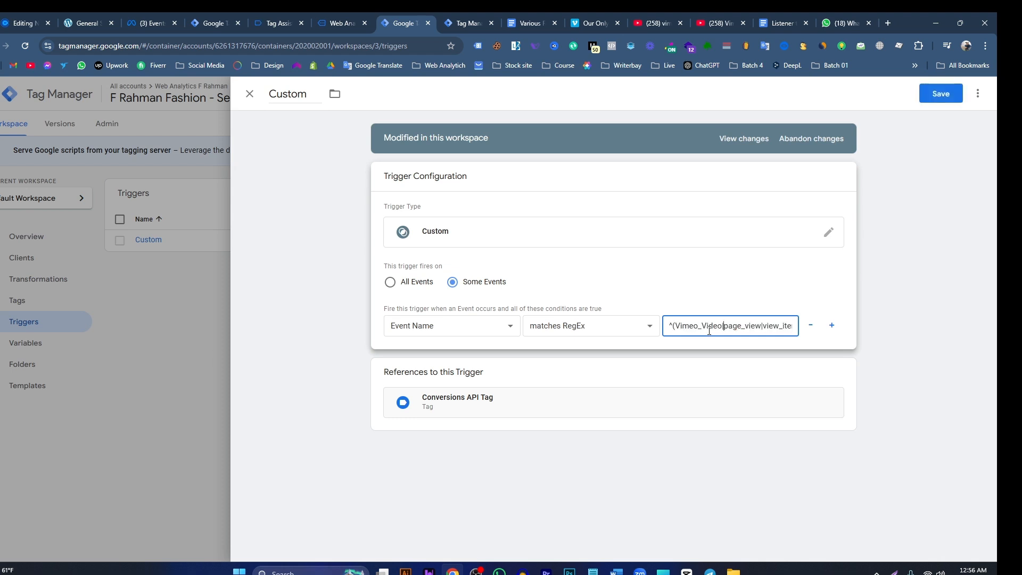
pyautogui.click(939, 95)
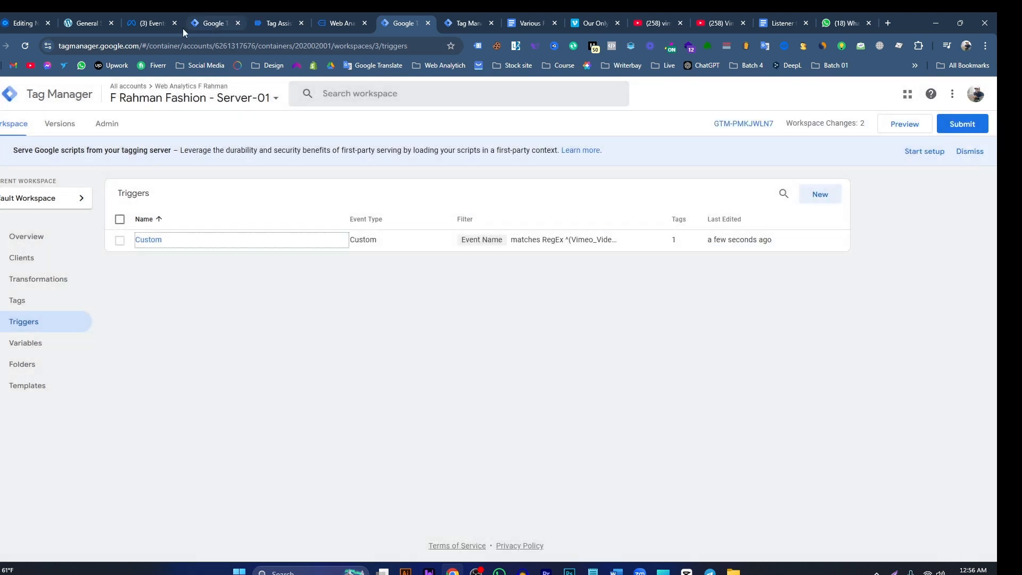
# - Close the FB-SS- Vimeo_Video tag, restart the browser and server container previews, and connect Tag Assistant to the site
pyautogui.click(157, 24)
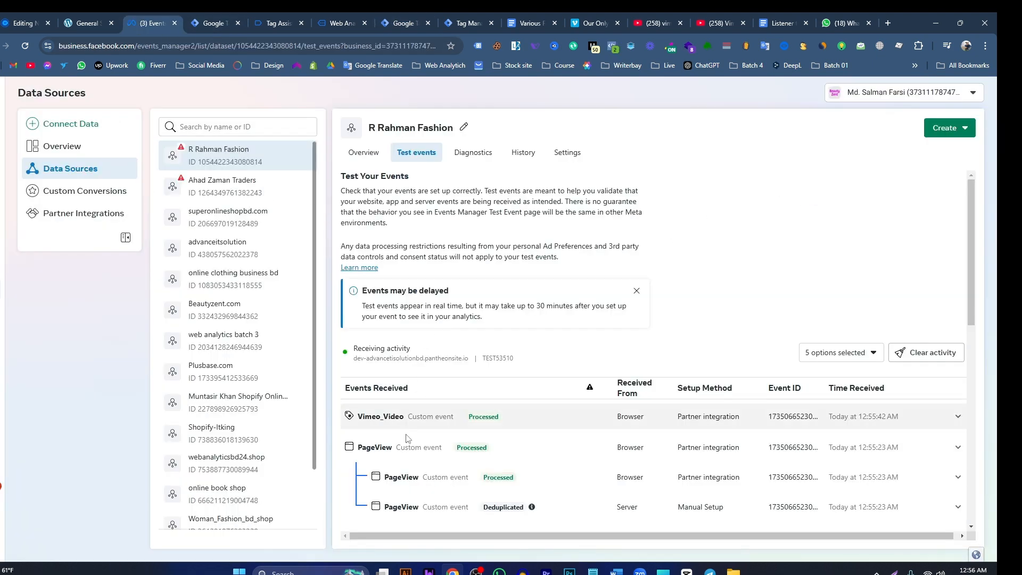
pyautogui.click(223, 25)
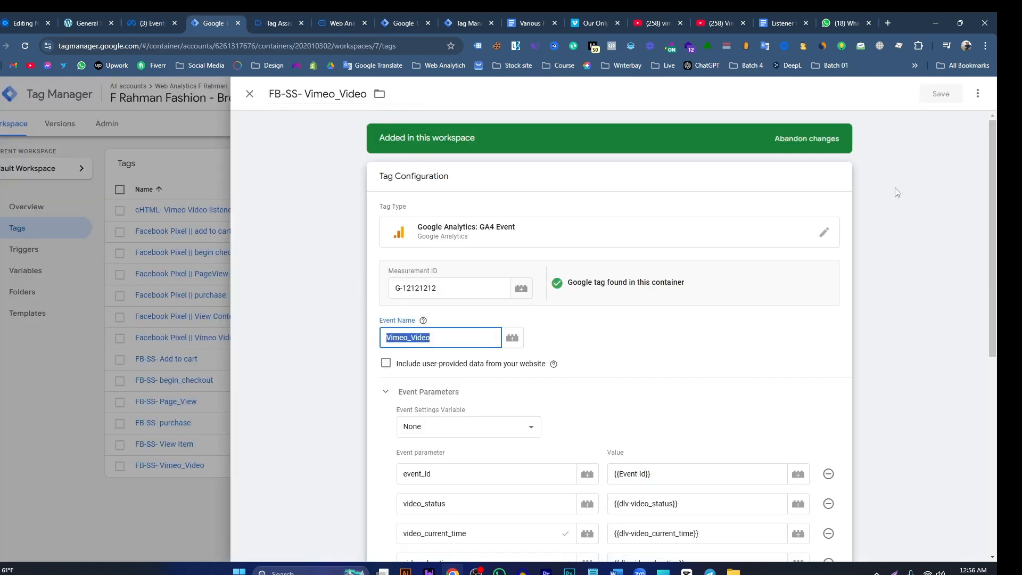
pyautogui.click(249, 94)
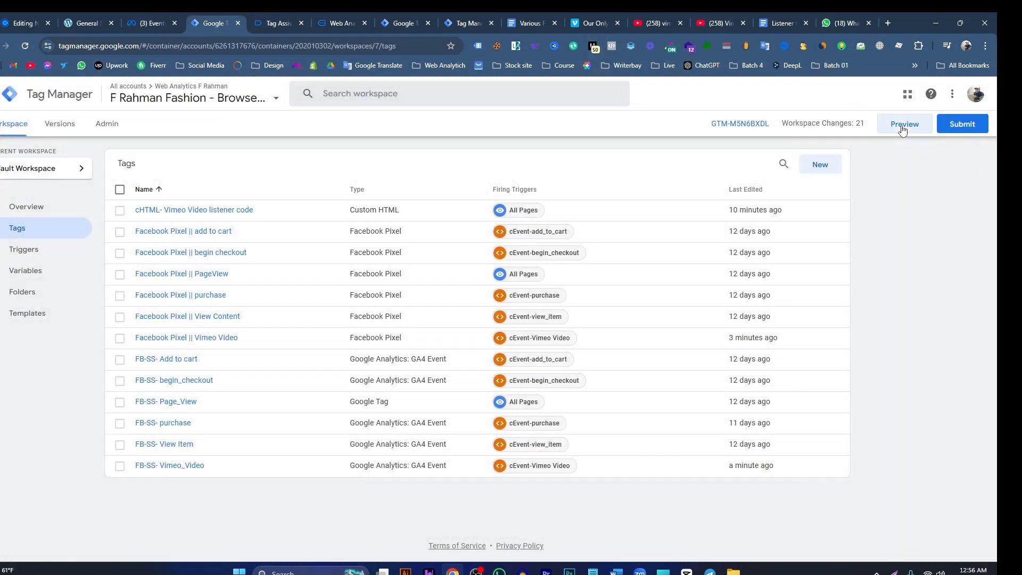
pyautogui.click(396, 22)
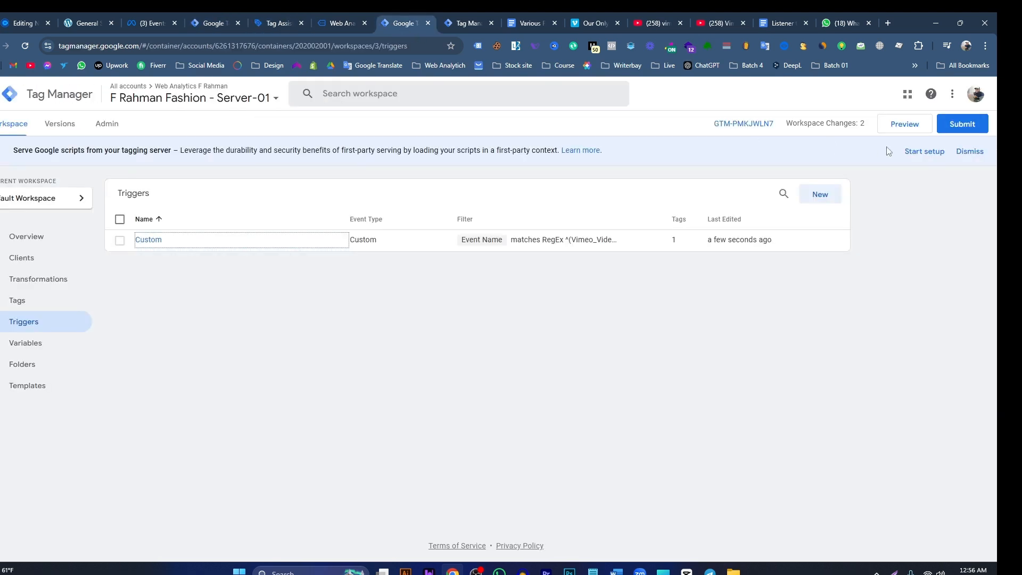
pyautogui.click(912, 131)
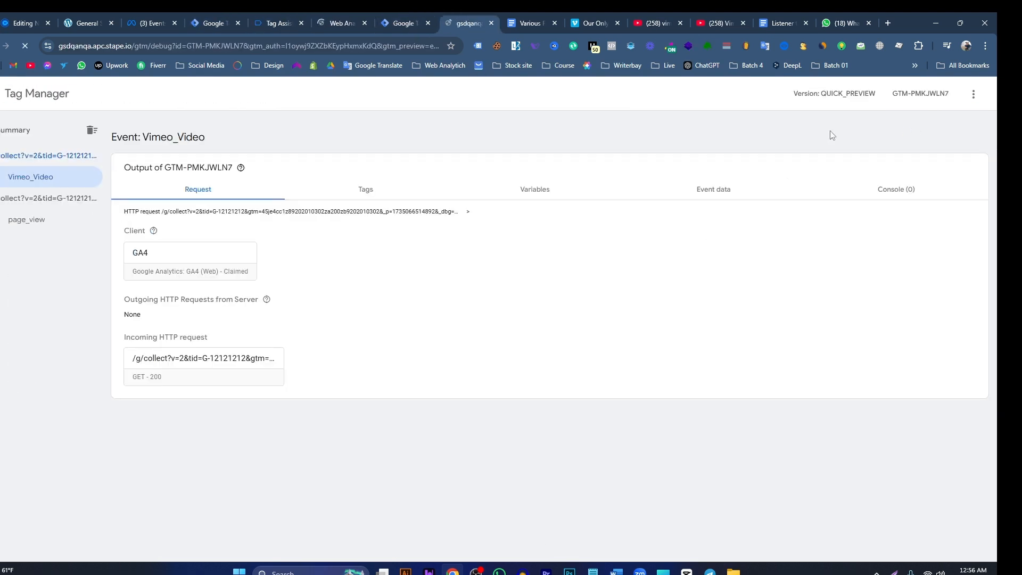
pyautogui.click(212, 24)
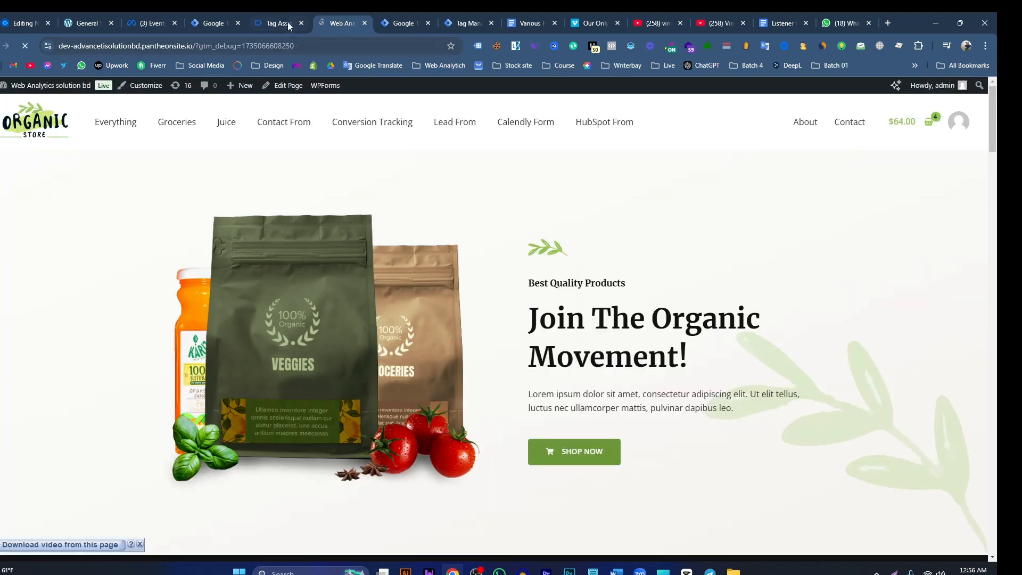
pyautogui.click(288, 24)
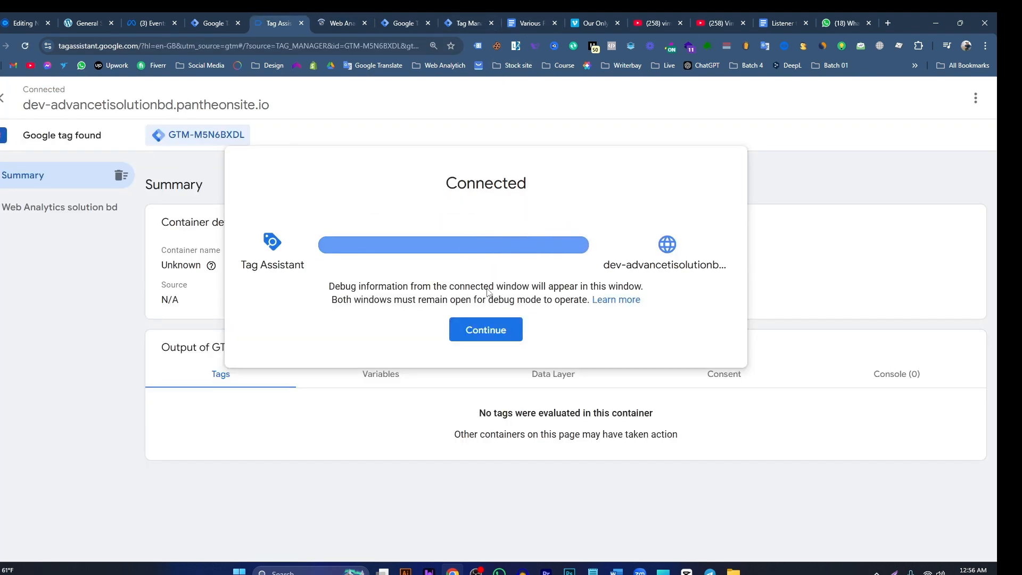
pyautogui.click(469, 330)
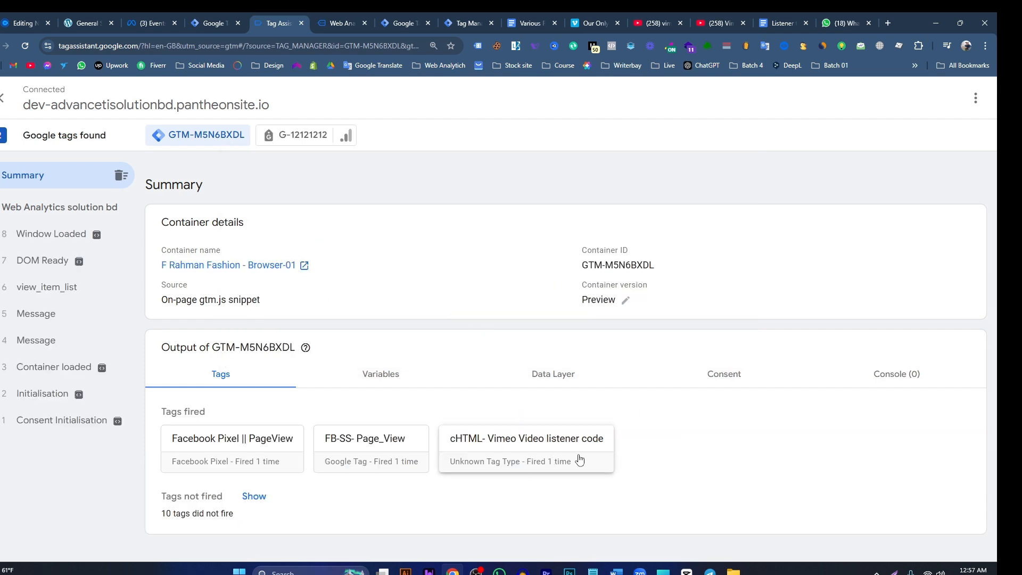
# - Check the server preview's fired tags and clear the recorded test activity in Meta Events Manager
pyautogui.click(438, 26)
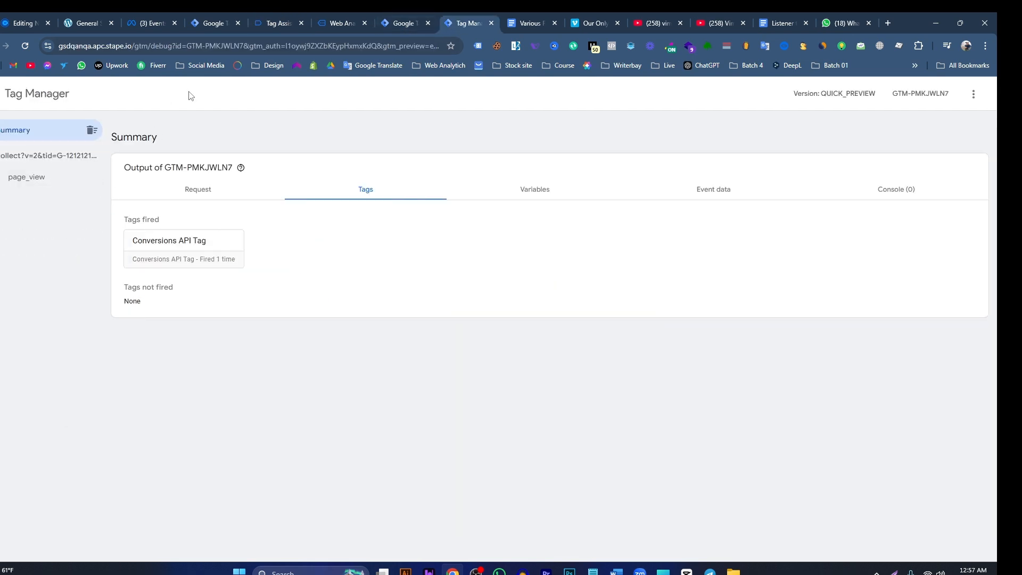
pyautogui.click(152, 23)
pyautogui.click(900, 351)
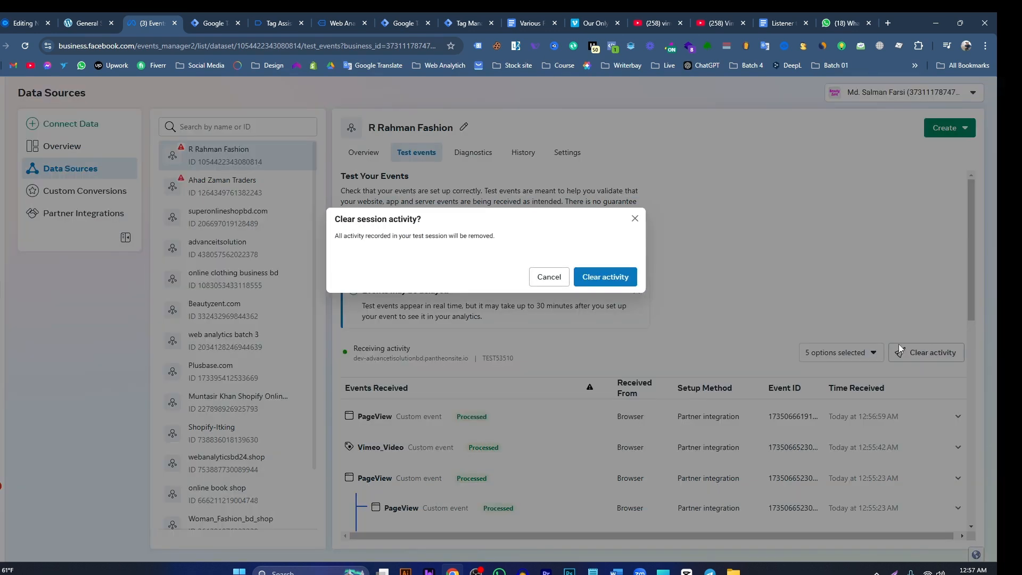
pyautogui.click(605, 277)
pyautogui.click(340, 26)
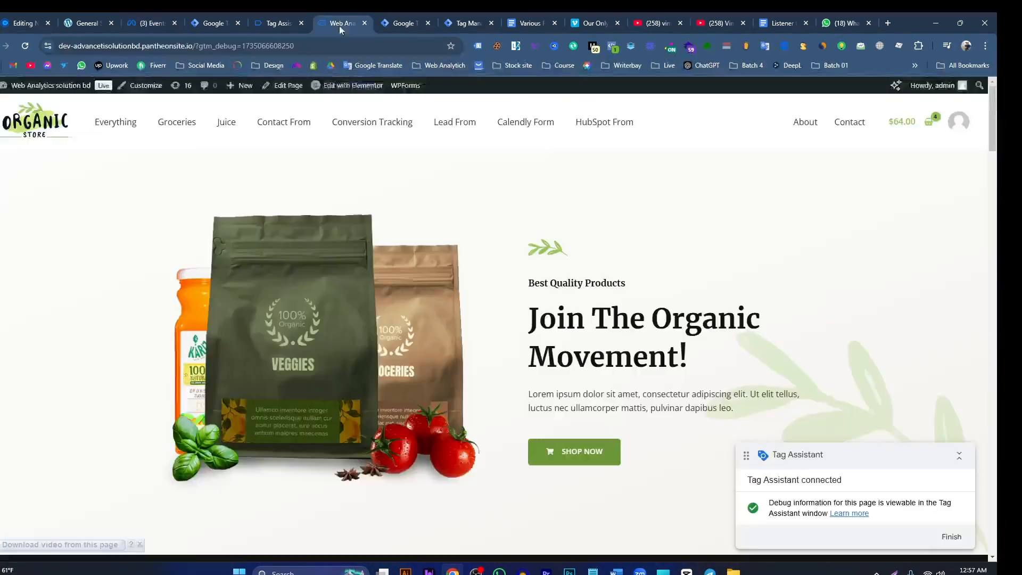
pyautogui.click(153, 24)
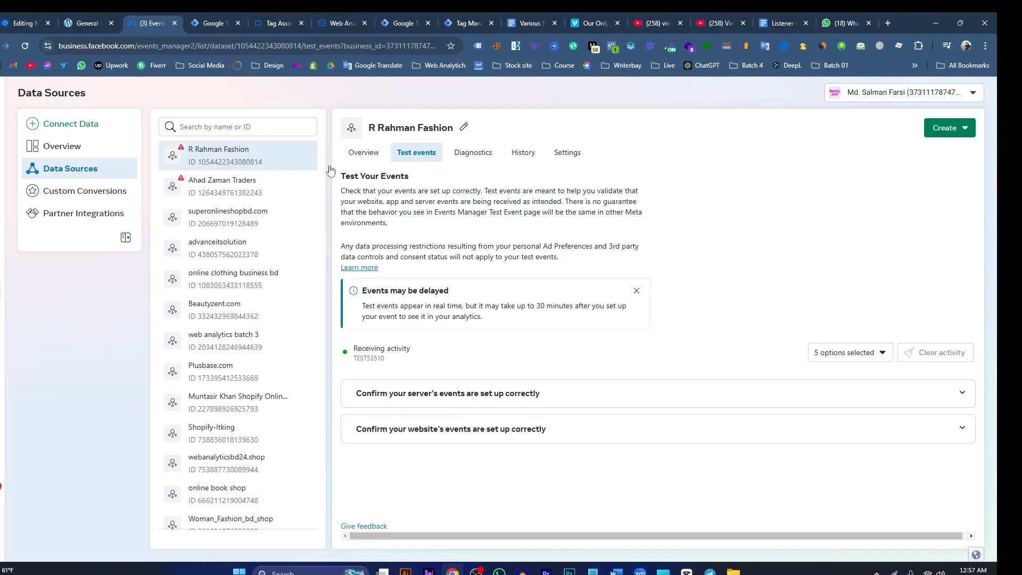
# - Relaunch both container previews for a fresh test session and reconnect Tag Assistant to the site
pyautogui.click(195, 24)
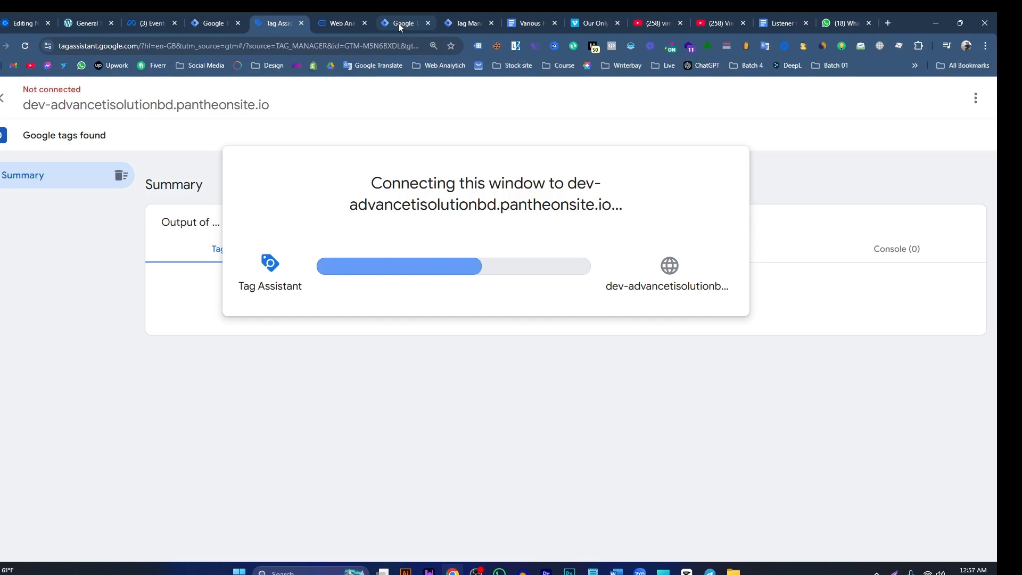
pyautogui.click(398, 24)
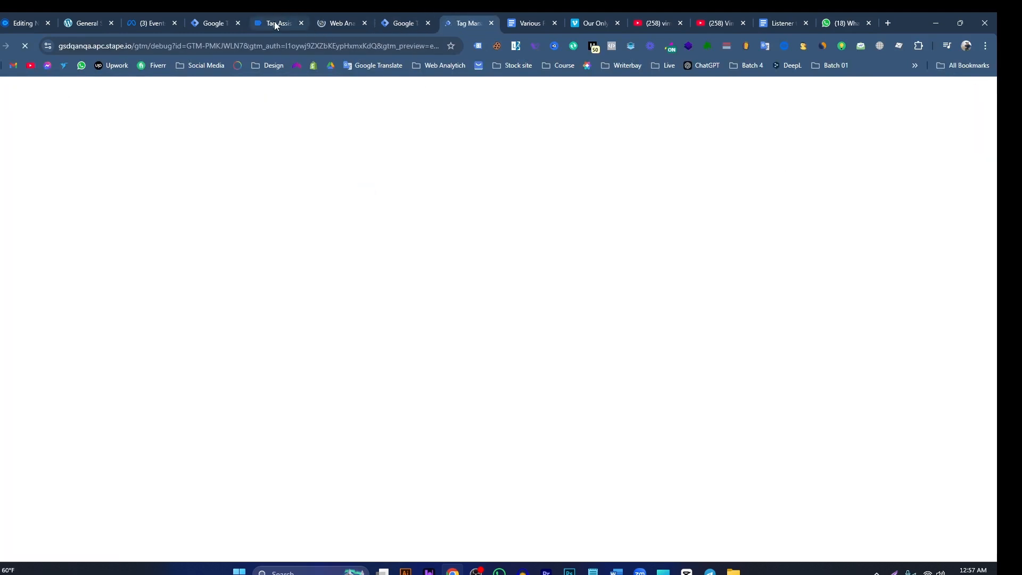
pyautogui.click(276, 25)
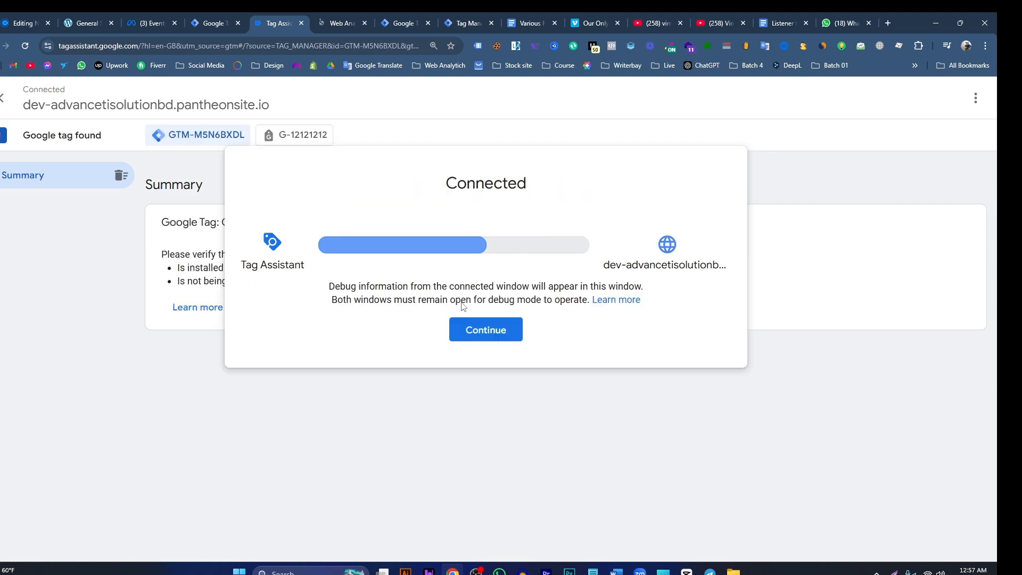
pyautogui.click(482, 330)
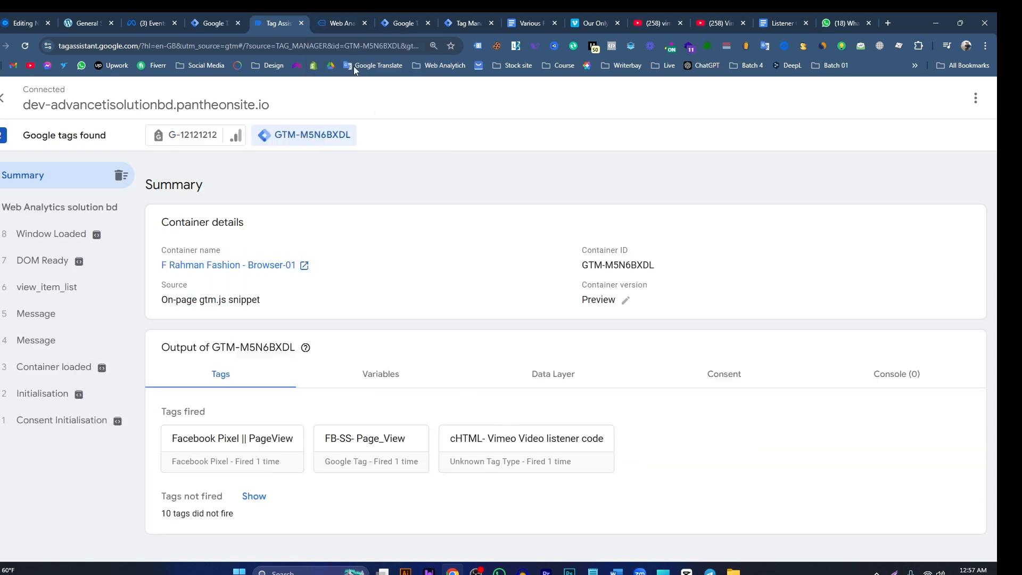
# - Play the second of the two side-by-side Vimeo videos near the end of the site's home page
pyautogui.click(341, 23)
pyautogui.scroll(-5, 577, 284)
pyautogui.scroll(-20, 576, 283)
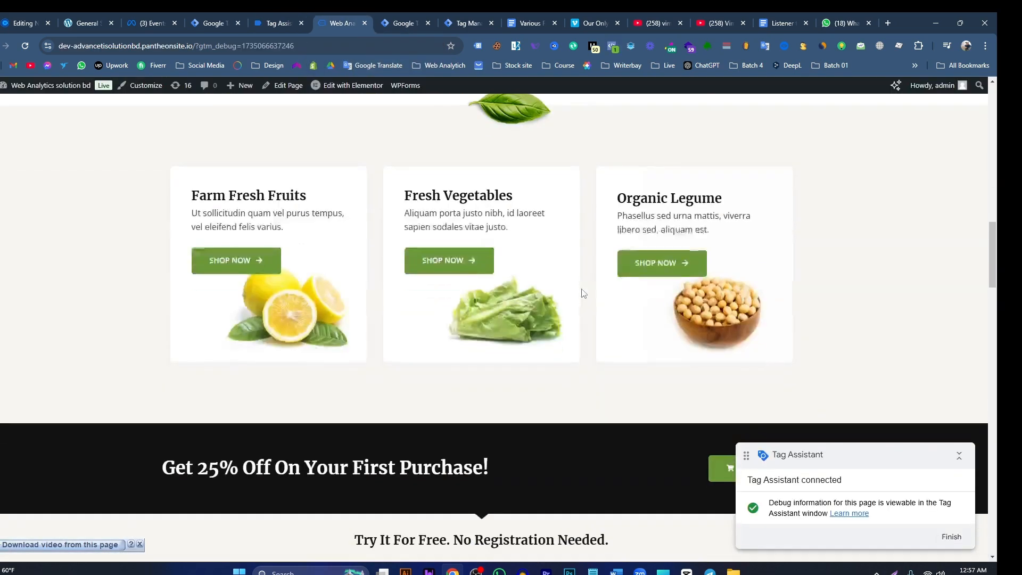
pyautogui.scroll(-15, 585, 294)
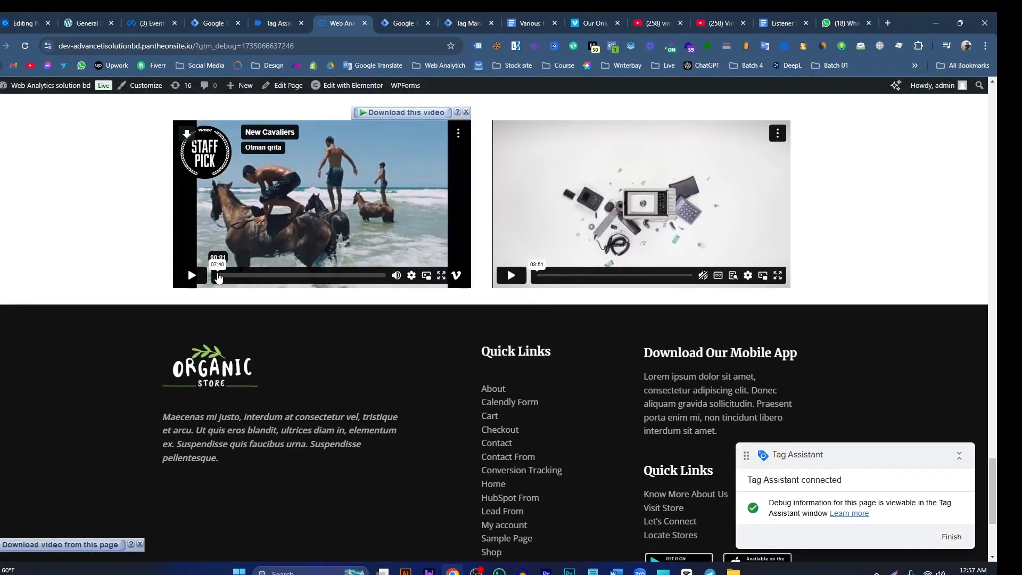
pyautogui.click(510, 275)
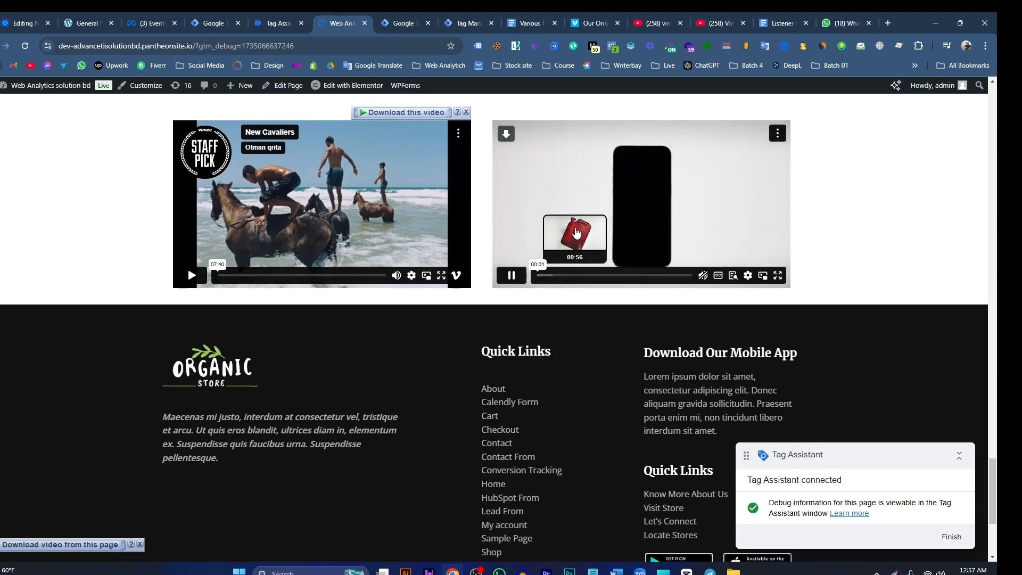
# - Check the events received in the server preview and Meta's test events, and the fired tags in Tag Assistant's summary
pyautogui.click(464, 23)
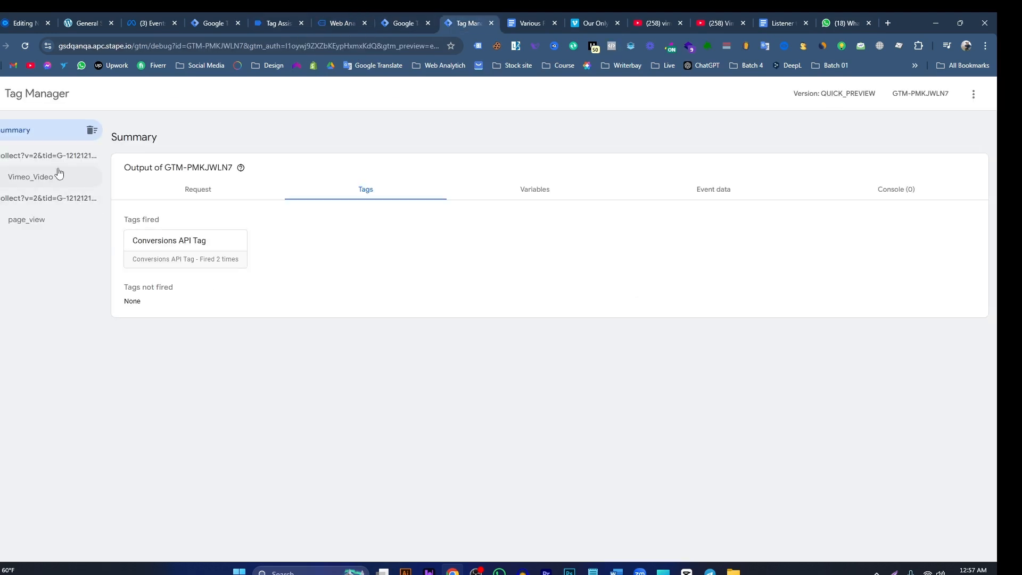
pyautogui.click(151, 24)
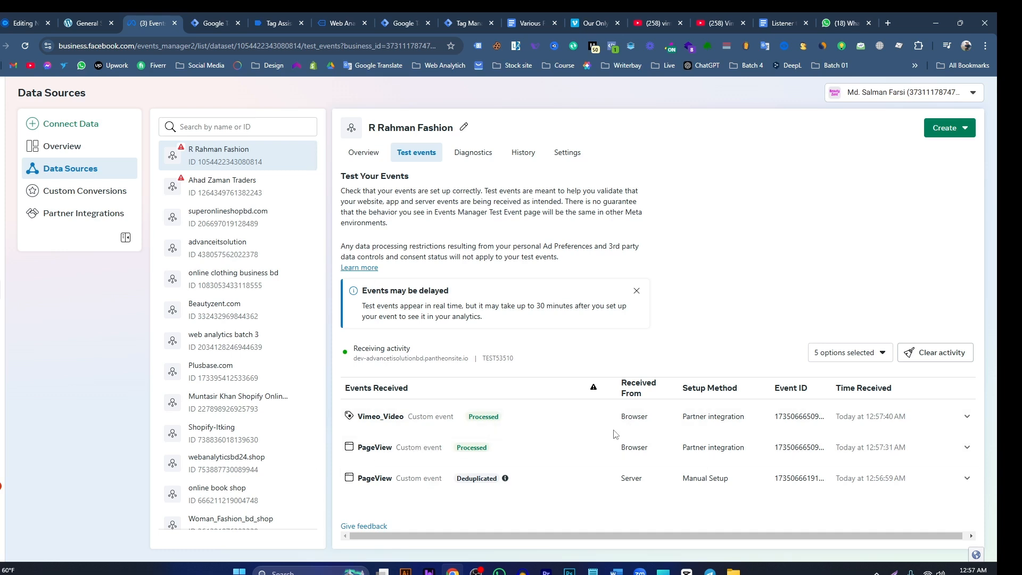
pyautogui.click(278, 24)
pyautogui.scroll(-1, 475, 420)
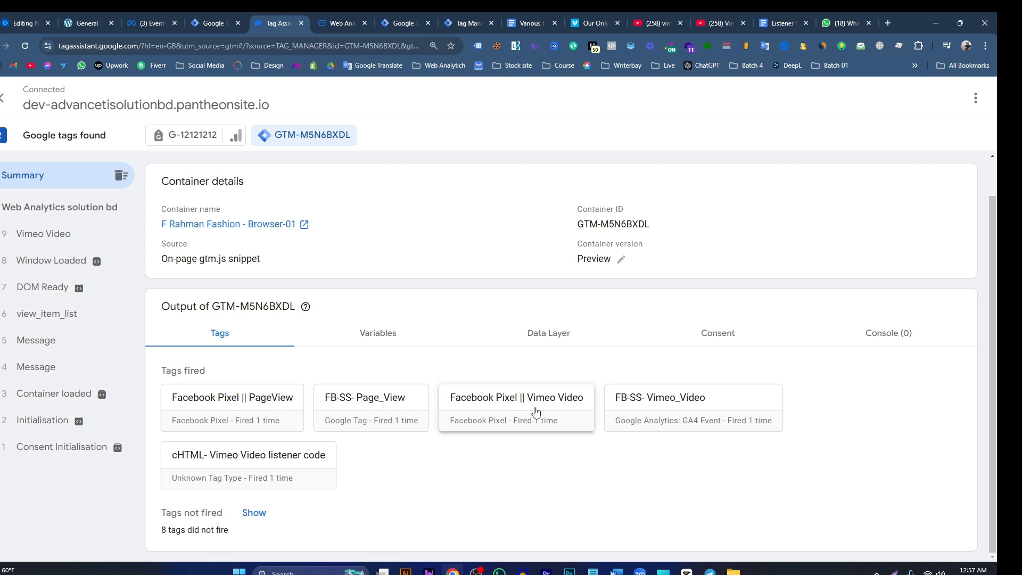
# - Examine the Vimeo_Video event's request in the server preview and recheck its test event in Meta Events Manager
pyautogui.click(469, 23)
pyautogui.click(53, 181)
pyautogui.click(207, 195)
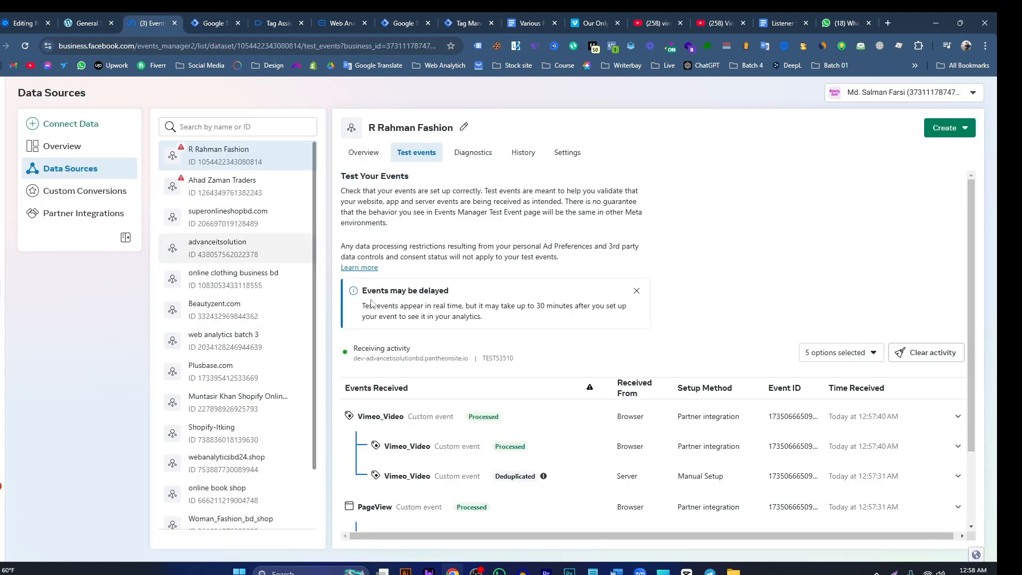
# - Expand the browser-received Vimeo_Video event in Meta's test events and examine its full list of video parameters
pyautogui.click(151, 23)
pyautogui.scroll(-2, 426, 399)
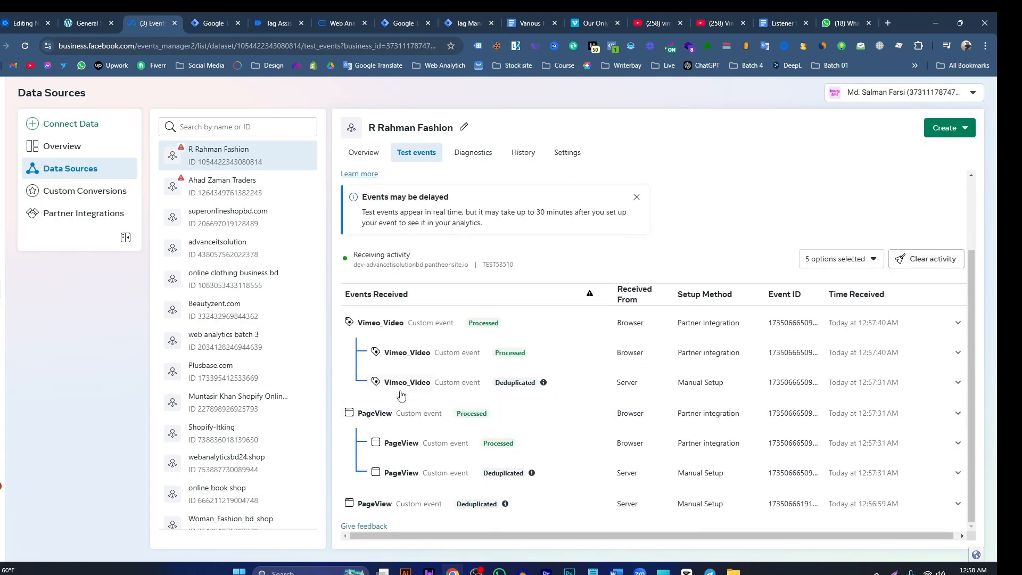
pyautogui.click(402, 352)
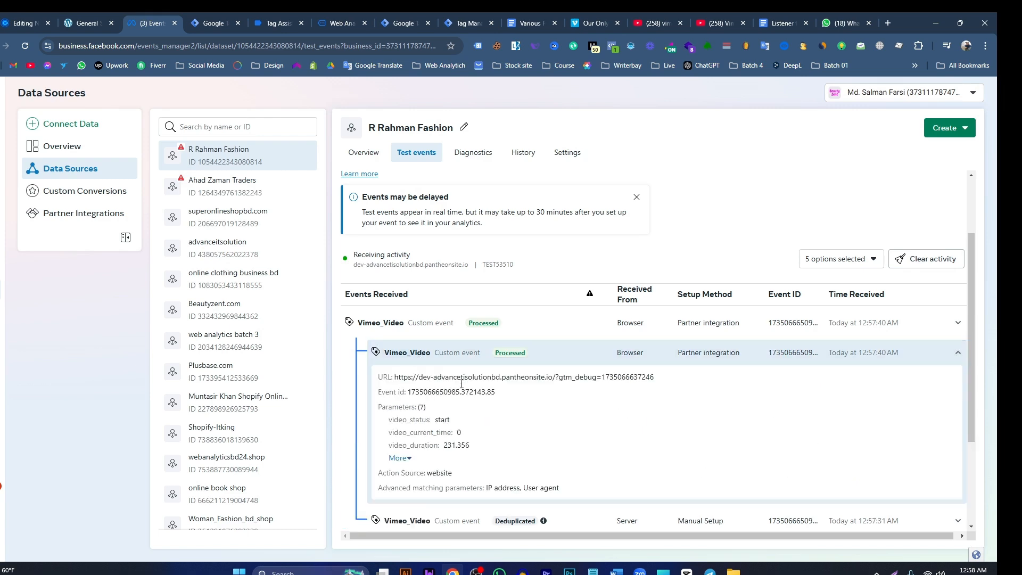
pyautogui.scroll(-1, 464, 386)
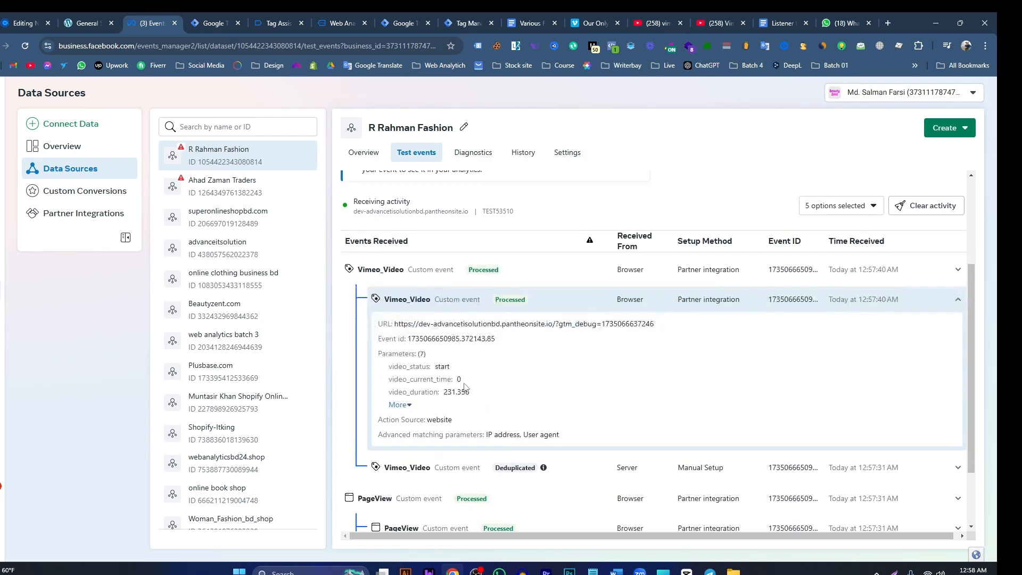
pyautogui.click(401, 405)
pyautogui.scroll(-2, 437, 346)
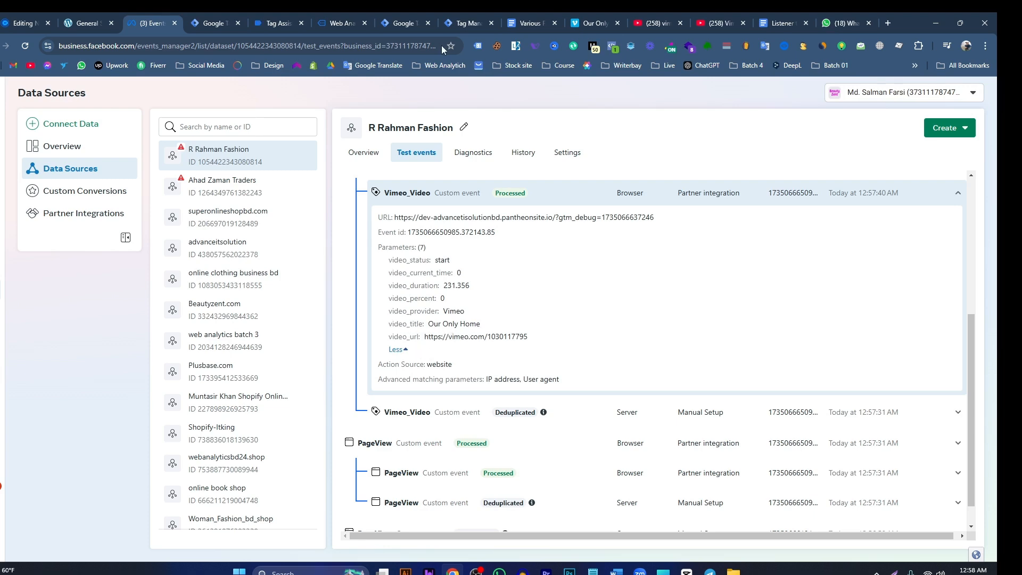
# - Compare the event's video details with the site's embedded video and its Vimeo page, and collapse the Vimeo_Video event's details in Meta's test events
pyautogui.click(341, 23)
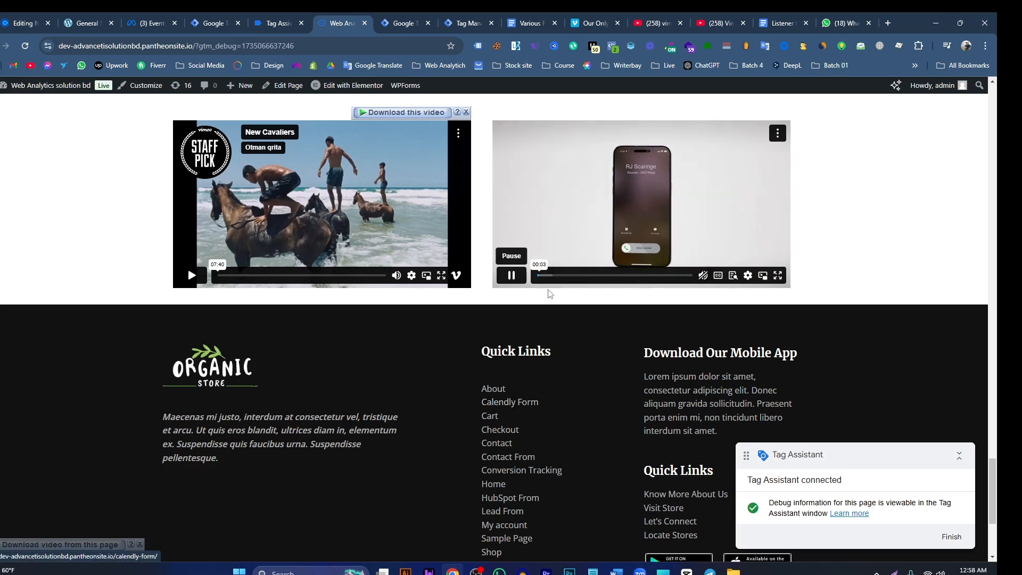
pyautogui.scroll(2, 550, 271)
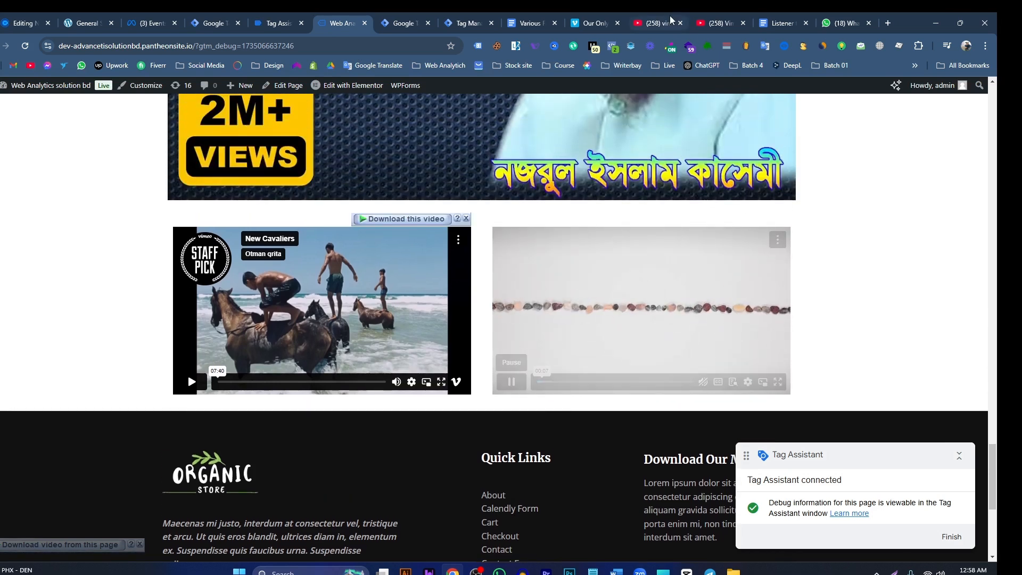
pyautogui.click(591, 23)
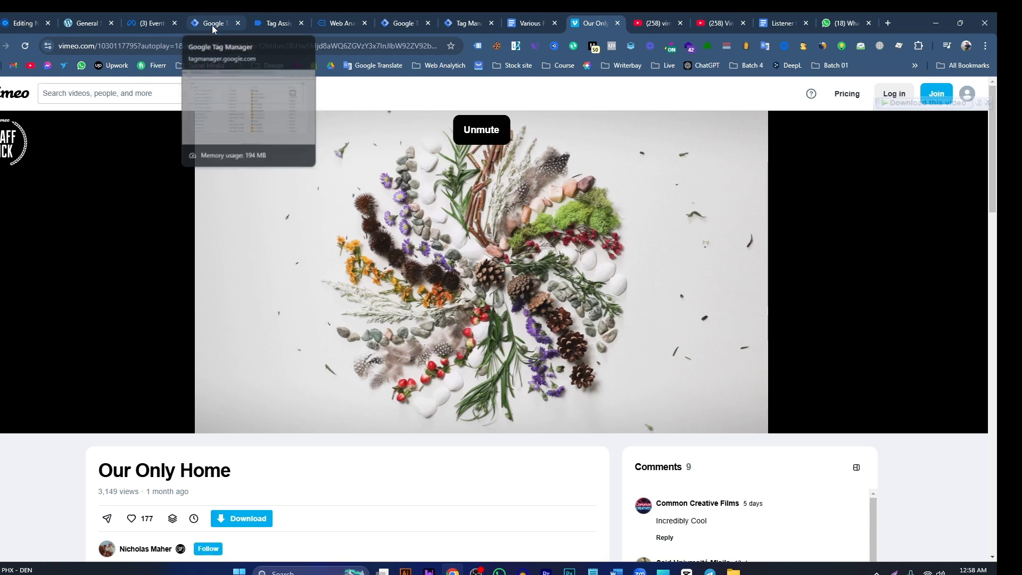
pyautogui.click(154, 23)
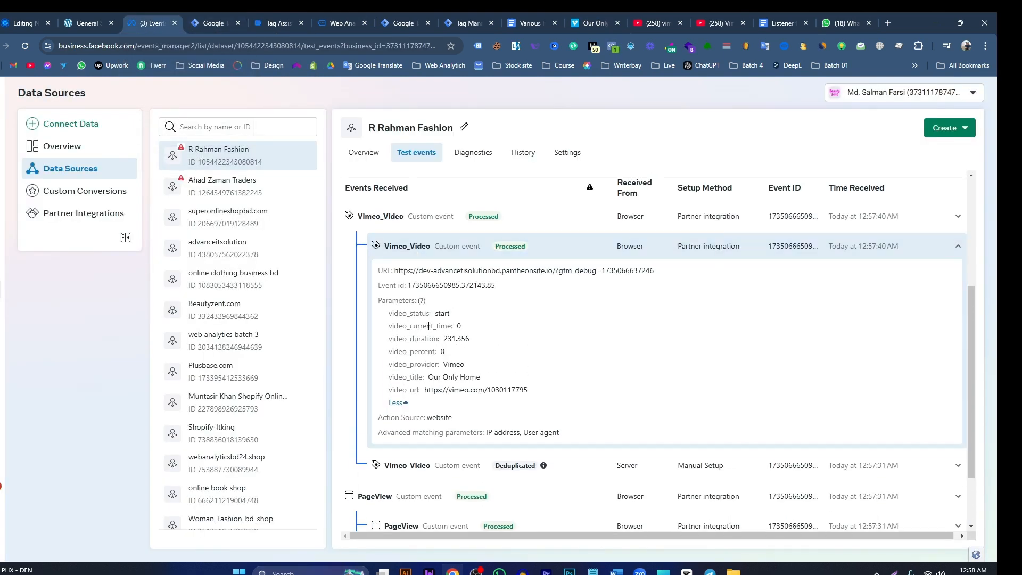
pyautogui.click(415, 248)
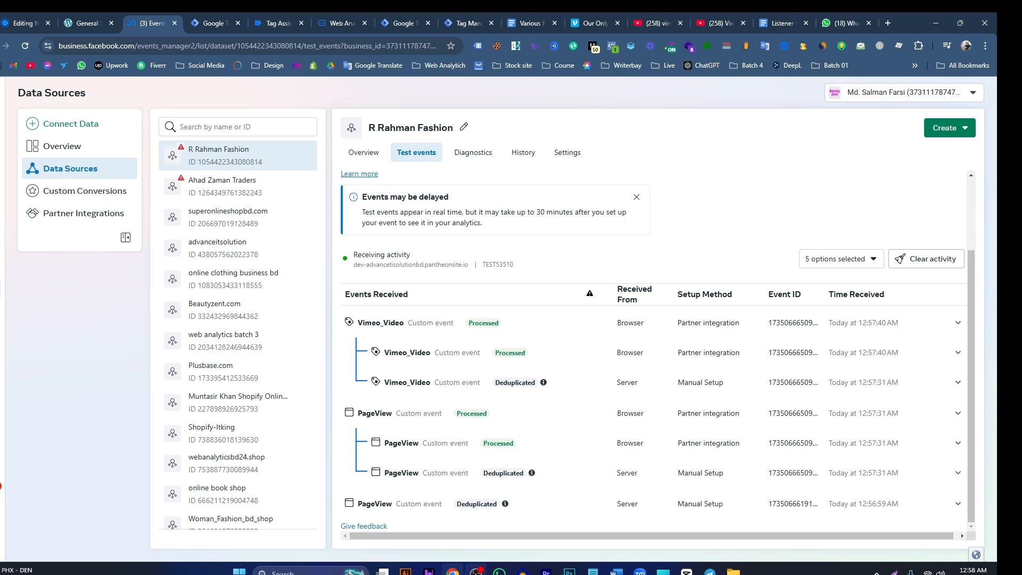
pyautogui.moveTo(475, 572)
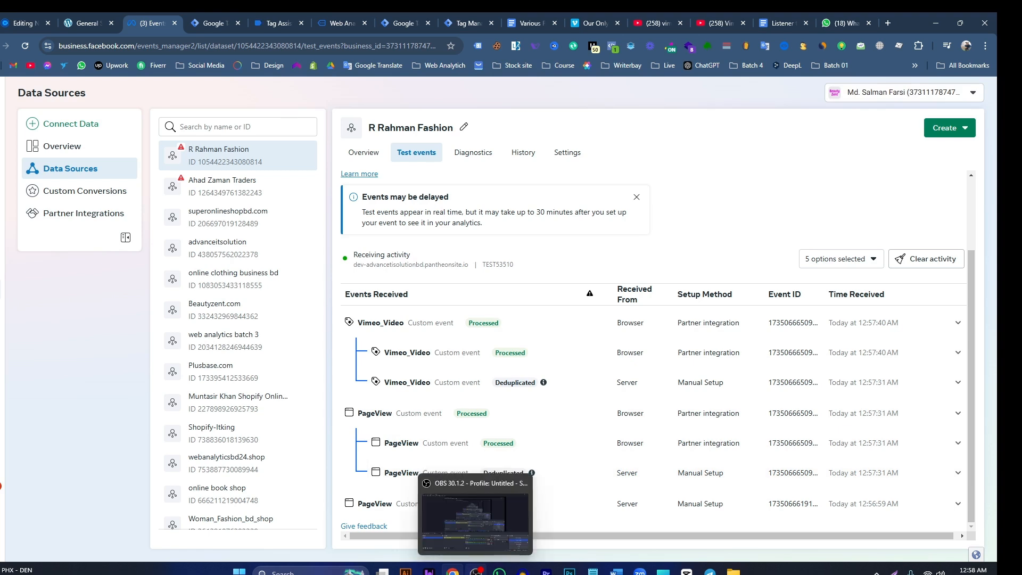